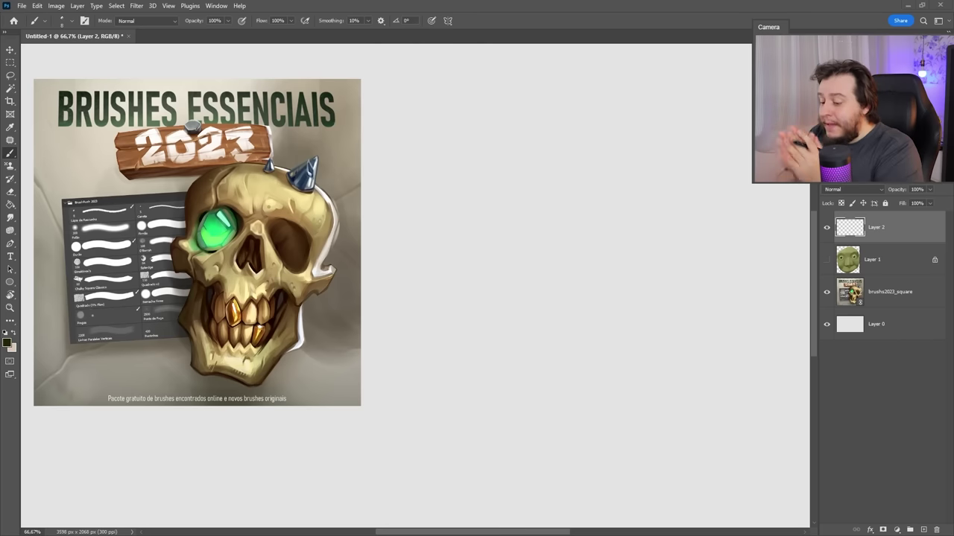
- Show Layer 1's green face painting, hide it again, reselect Layer 2 and open the brush picker
click(826, 259)
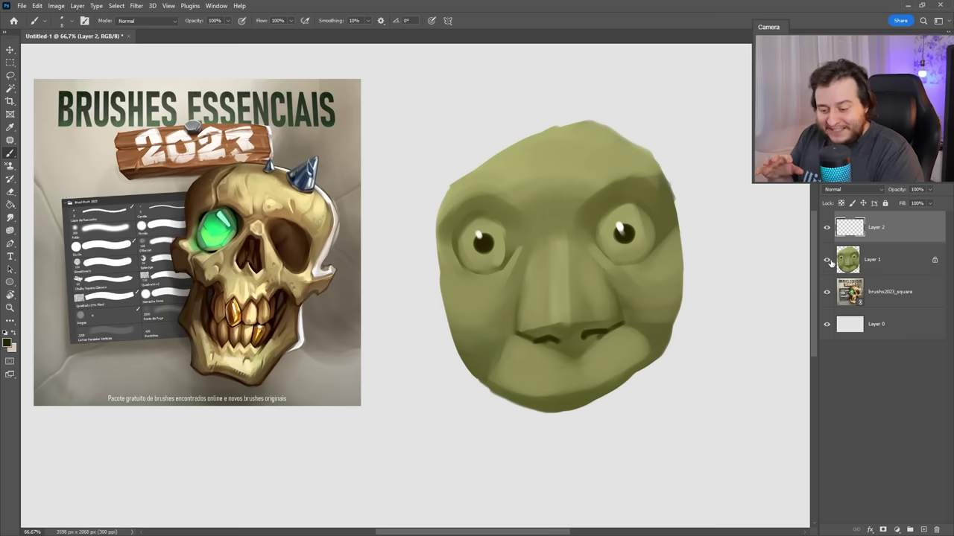
click(835, 272)
click(826, 259)
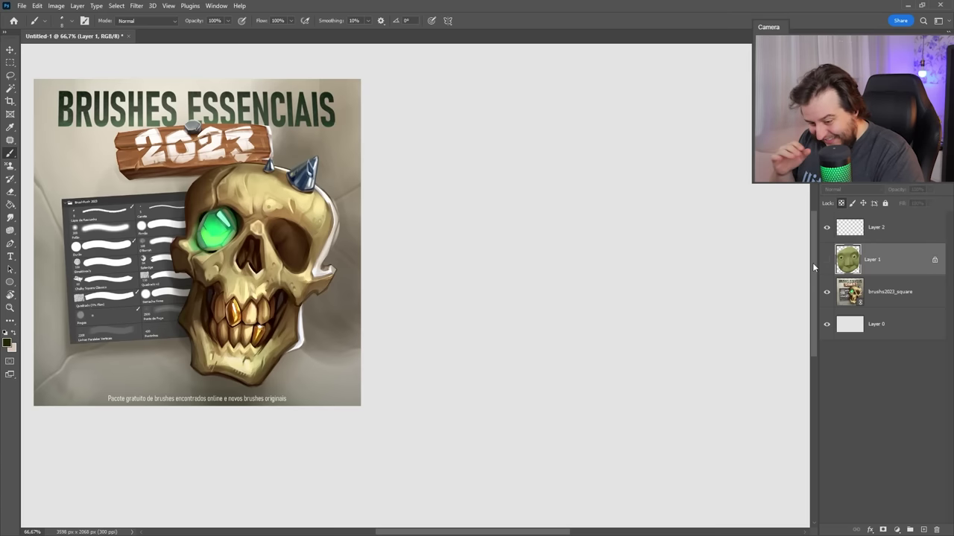
click(862, 232)
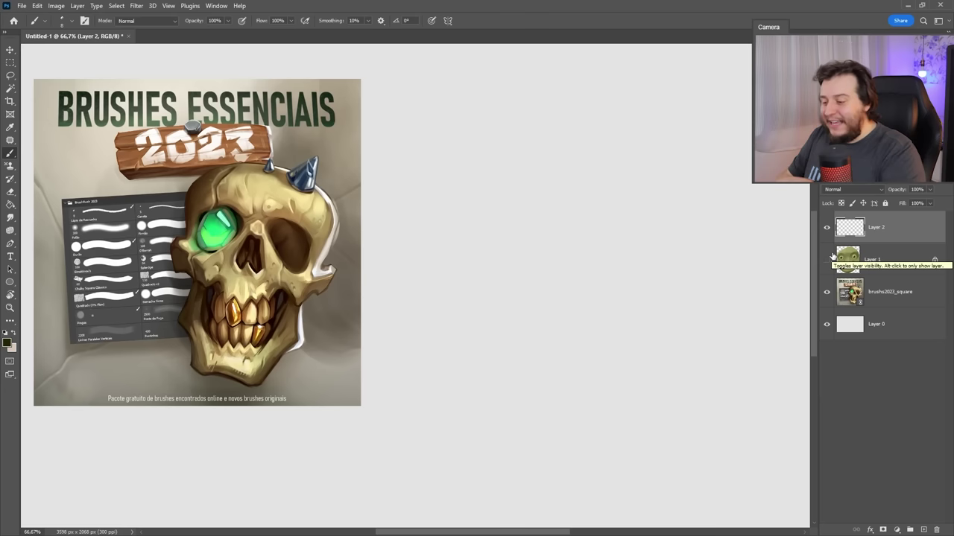
right_click(500, 154)
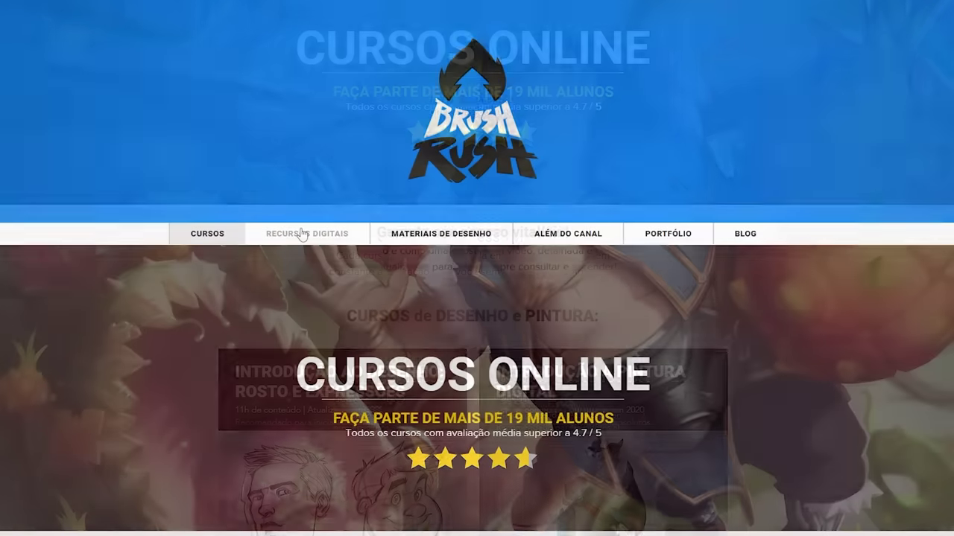
- Go to the Recursos Digitais page and scroll to the Brushes Essenciais 2023 download card
click(301, 235)
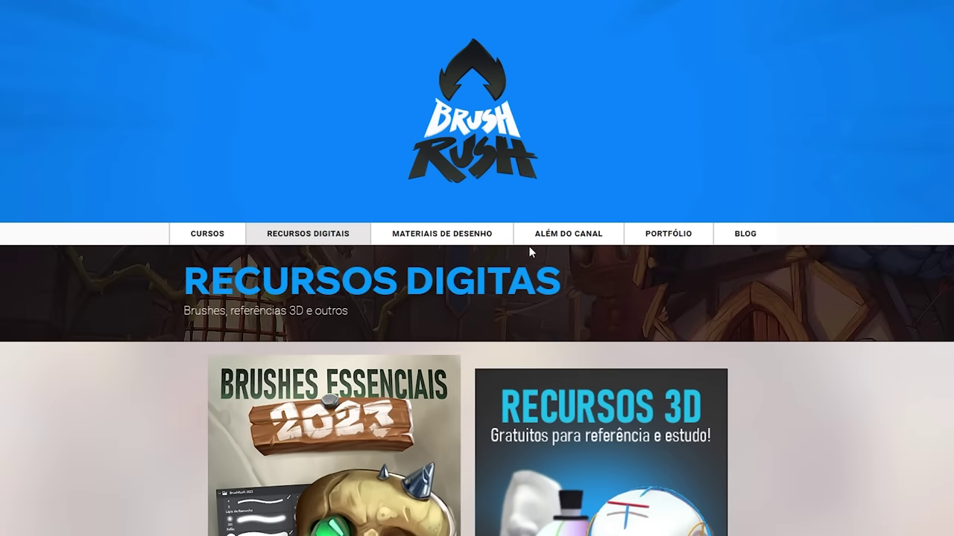
scroll(861, 290, down, 3)
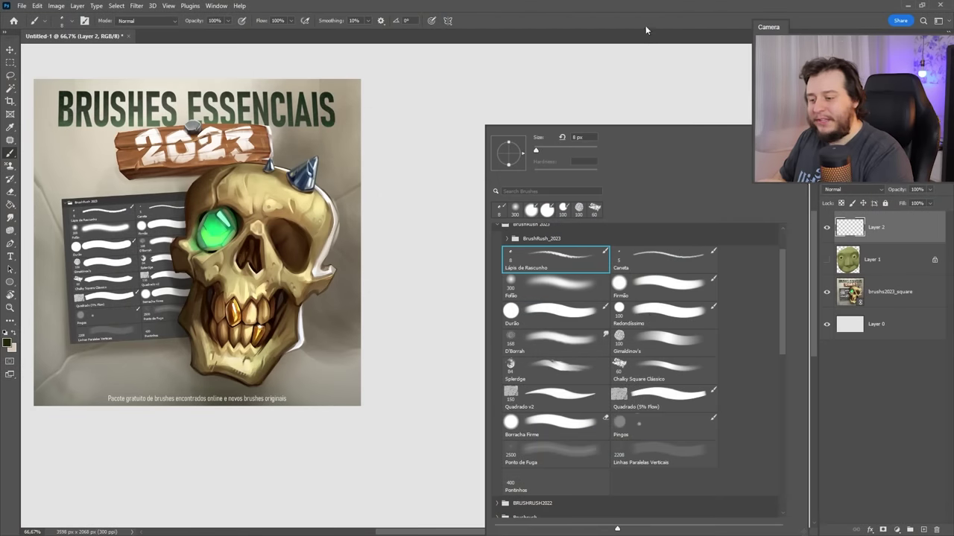
click(645, 25)
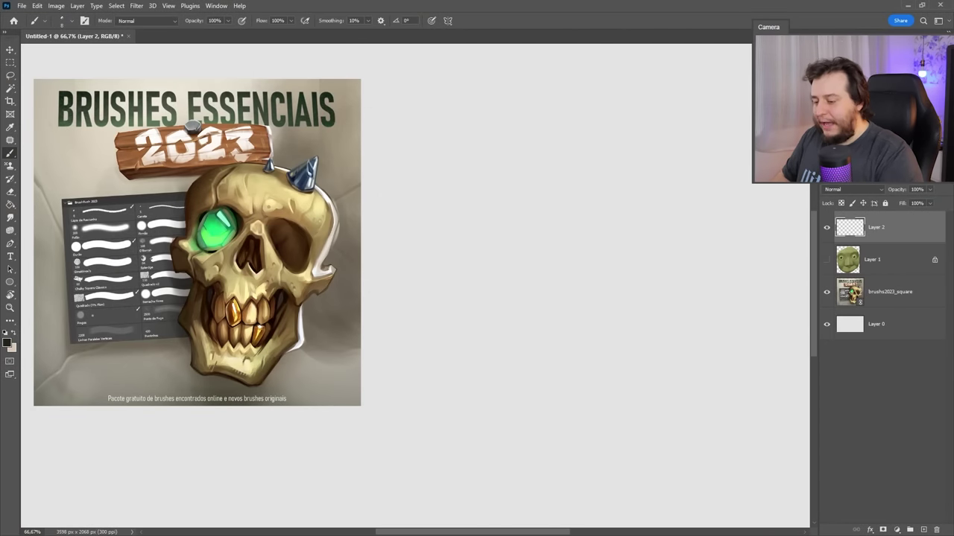
- Stamp a Ponto de Fuga radial-line pattern on Layer 2 and drag a copy left
right_click(504, 127)
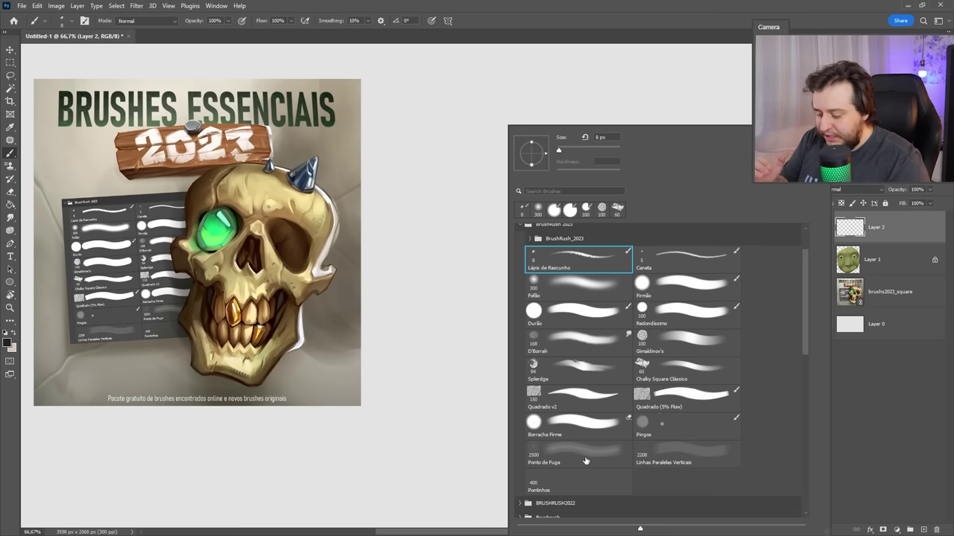
key(Return)
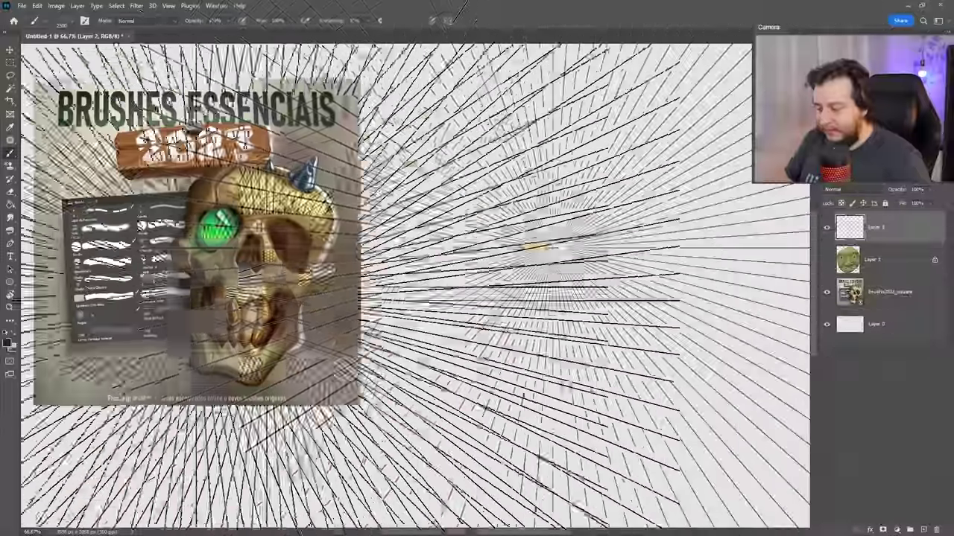
click(552, 248)
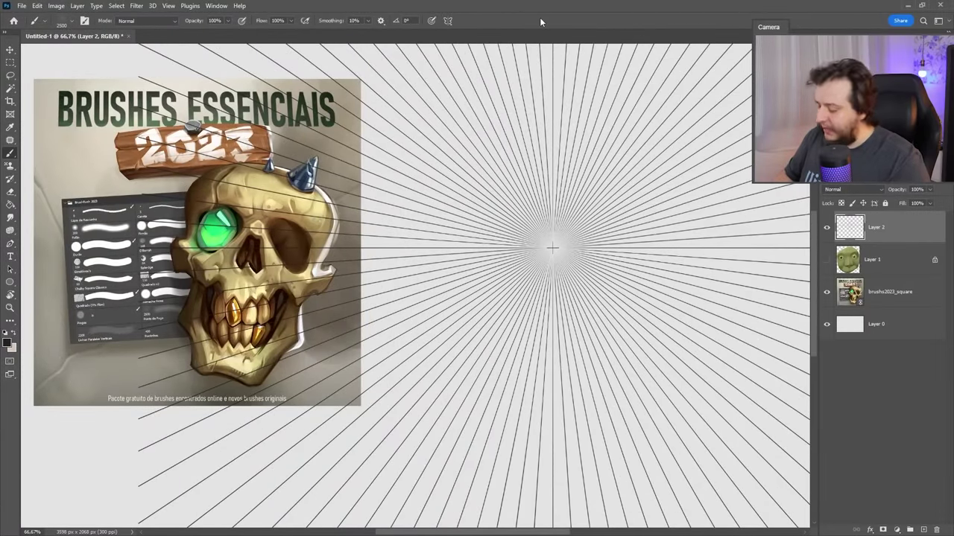
key(v)
drag(574, 263, 438, 263)
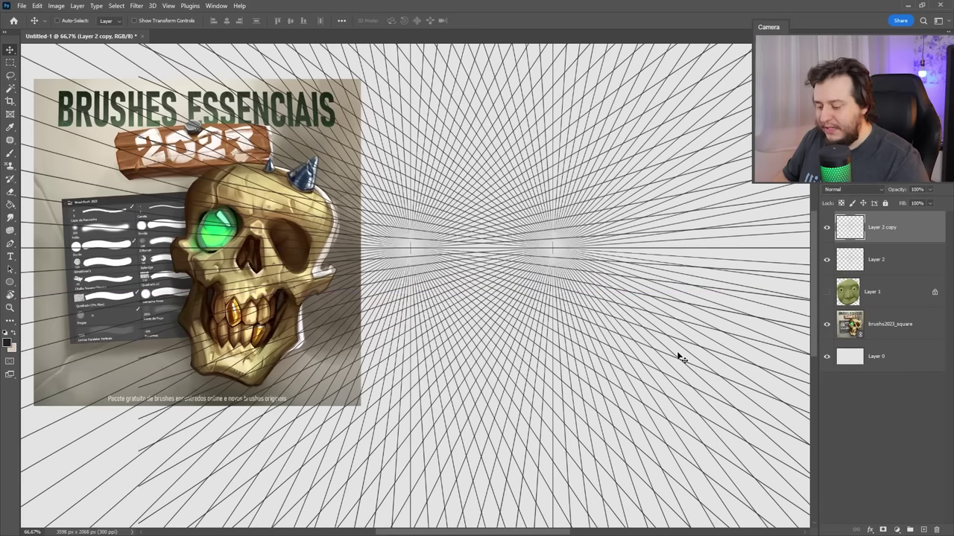
- Stretch the copied radial pattern to 250% width into a perspective grid, then hide the grid layers
drag(608, 283, 598, 282)
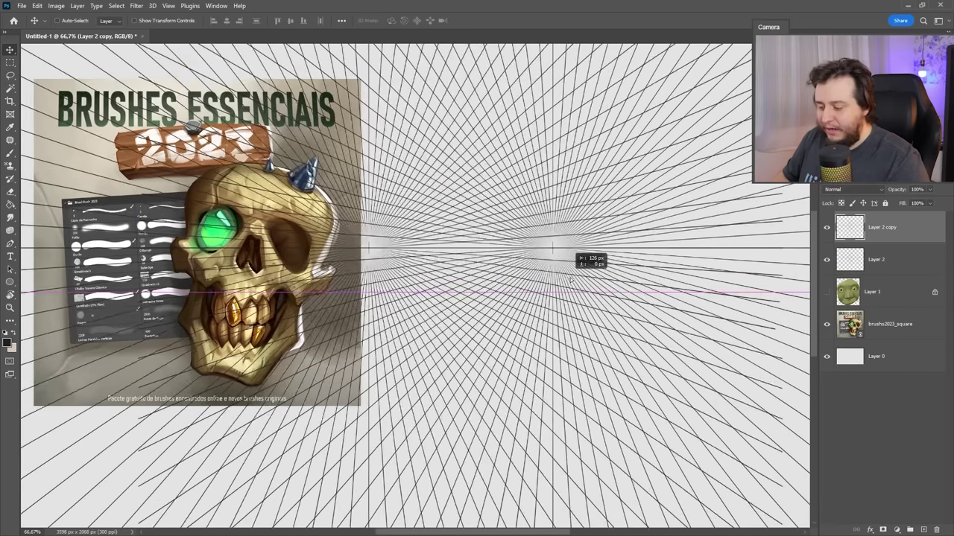
drag(598, 282, 569, 258)
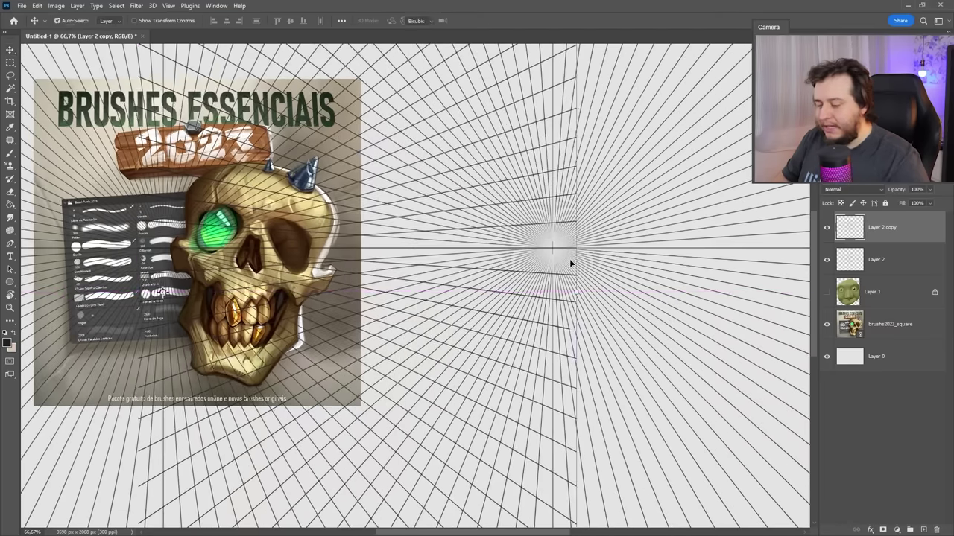
mouse_move(578, 295)
mouse_down()
mouse_move(852, 274)
mouse_move(680, 300)
mouse_up()
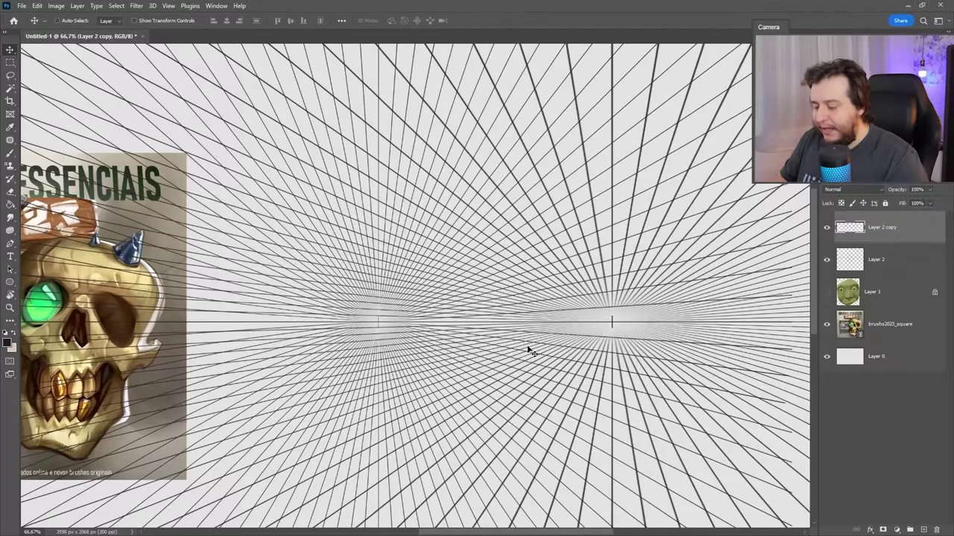
mouse_move(528, 351)
mouse_down()
mouse_move(292, 333)
mouse_move(466, 335)
mouse_move(626, 362)
mouse_move(567, 372)
mouse_up()
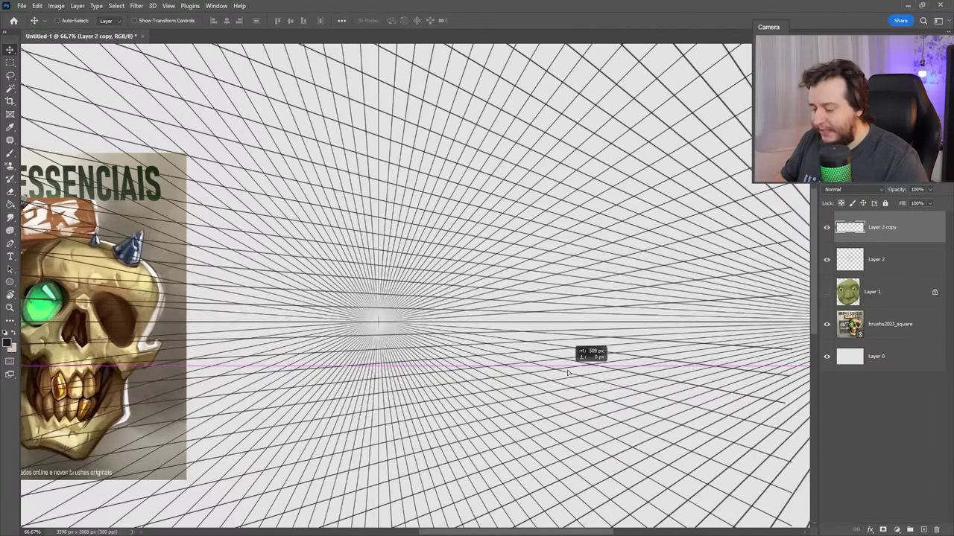
drag(554, 431, 598, 374)
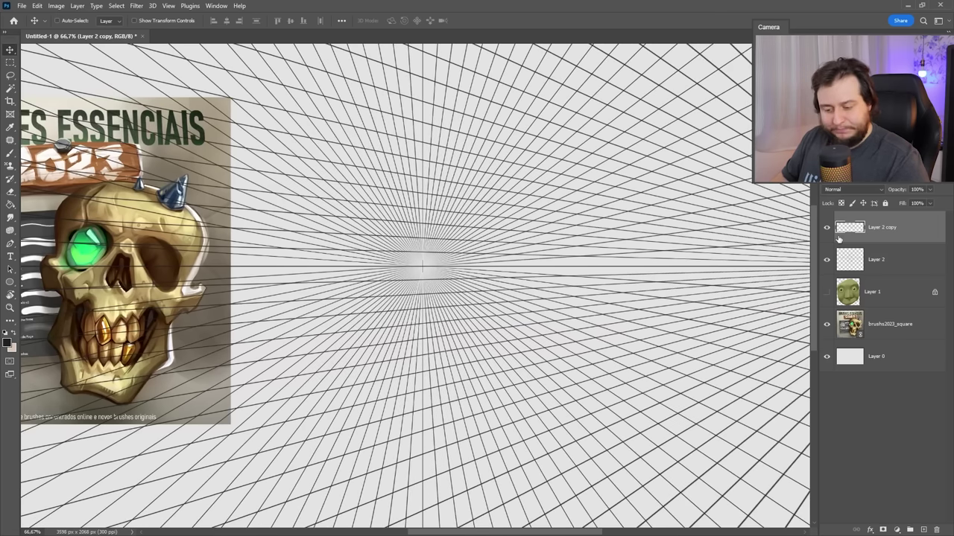
click(826, 259)
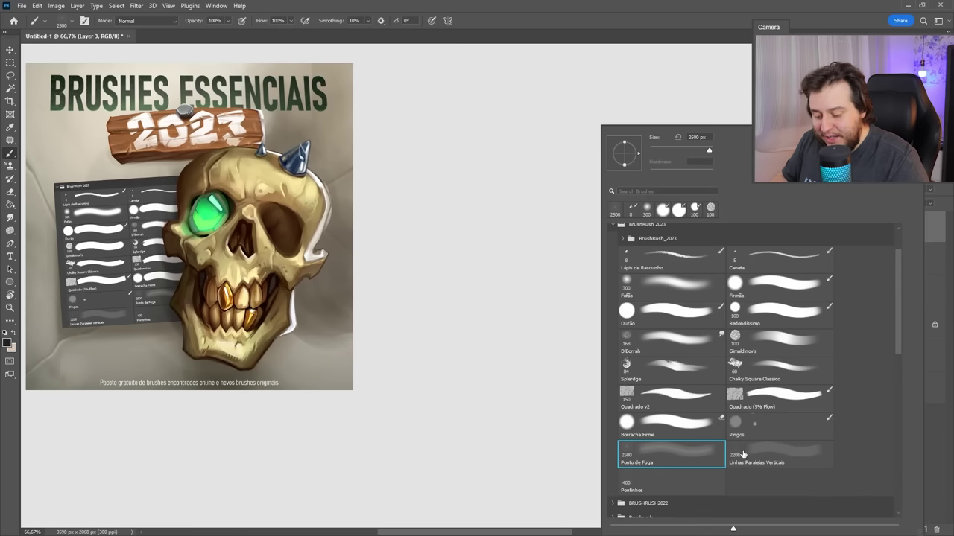
- Stamp Linhas Paralelas Verticais lines on Layer 3 and reposition them with Free Transform
click(541, 187)
click(533, 231)
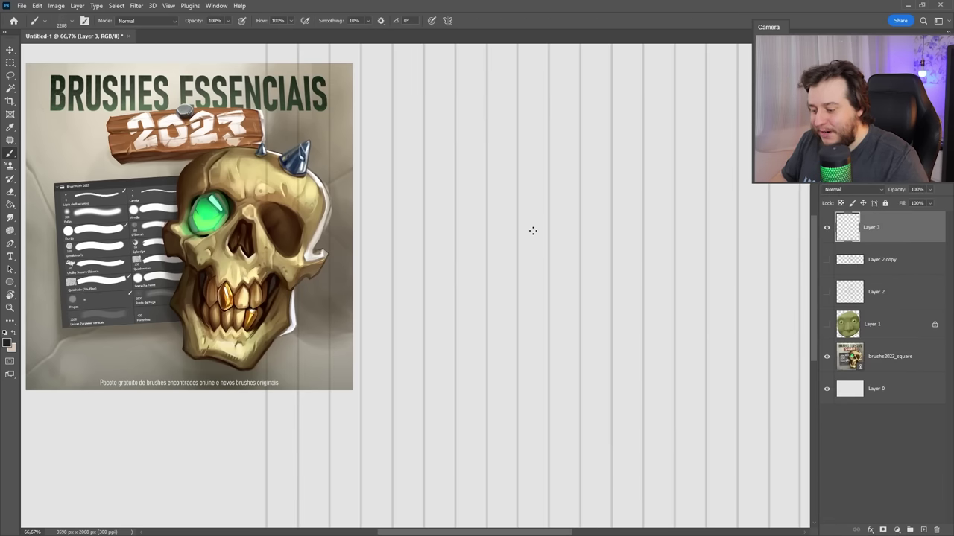
scroll(496, 268, right, 3)
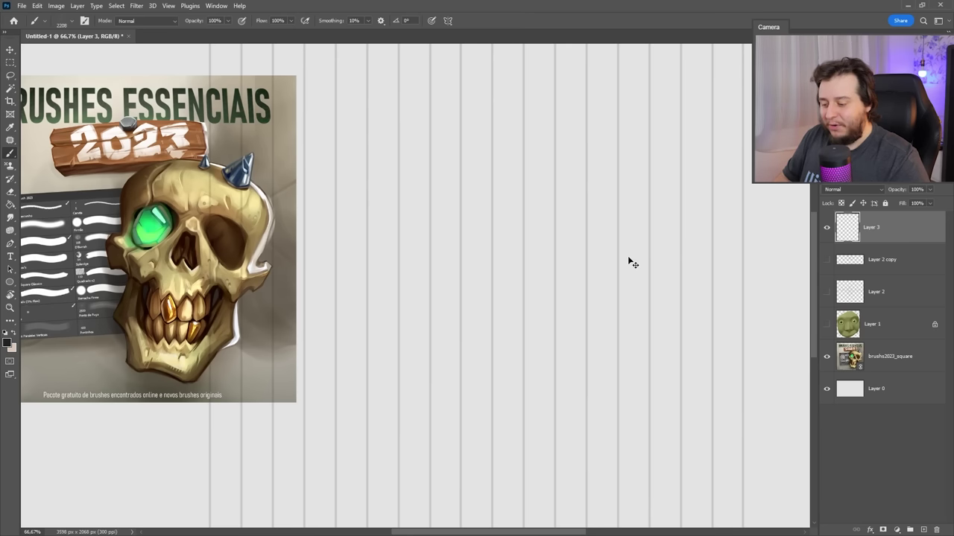
key(ctrl+t)
scroll(653, 263, up, 3)
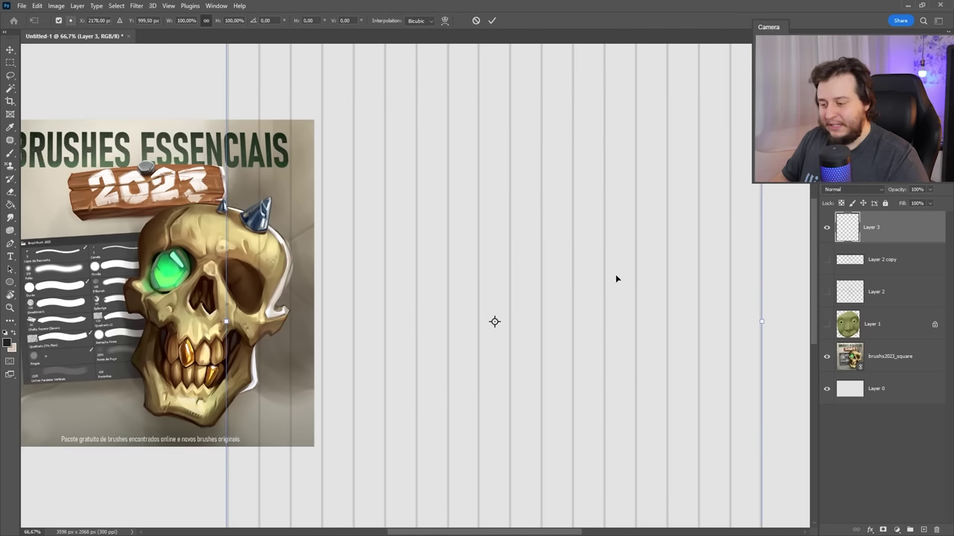
drag(616, 335, 616, 361)
drag(630, 290, 638, 244)
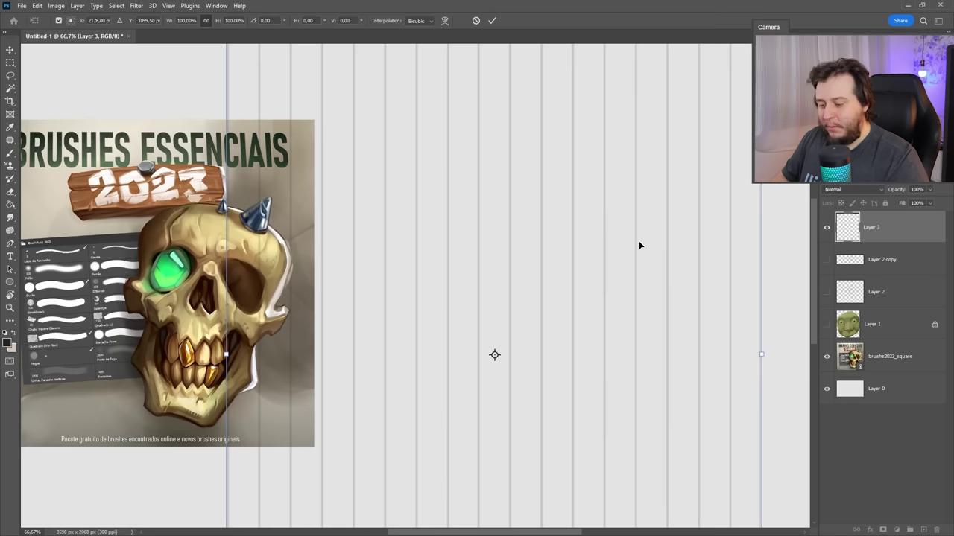
- Apply a Perspective transform, pinching the top corners inward so the lines converge upward
right_click(639, 243)
click(665, 297)
scroll(658, 262, up, 3)
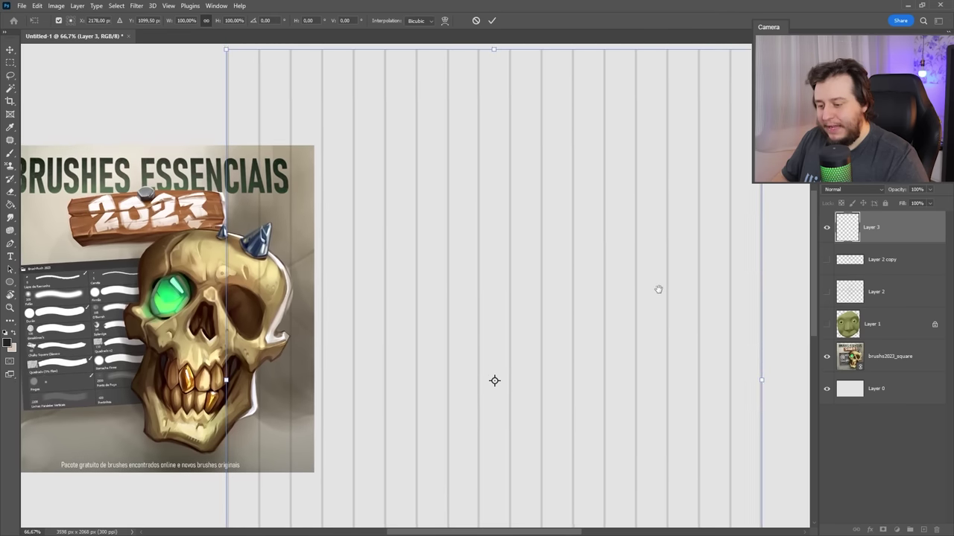
right_click(658, 214)
click(626, 206)
right_click(625, 203)
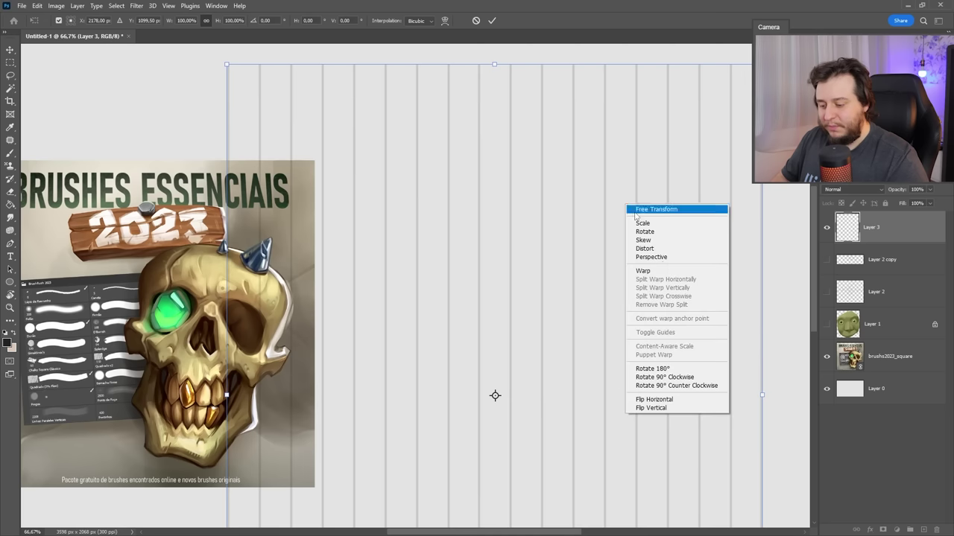
click(656, 256)
mouse_move(731, 72)
mouse_down()
mouse_move(715, 65)
mouse_move(595, 77)
mouse_up()
- Commit the perspective transform, add Layer 4 and select the Lápis de Rascunho sketching brush
key(Return)
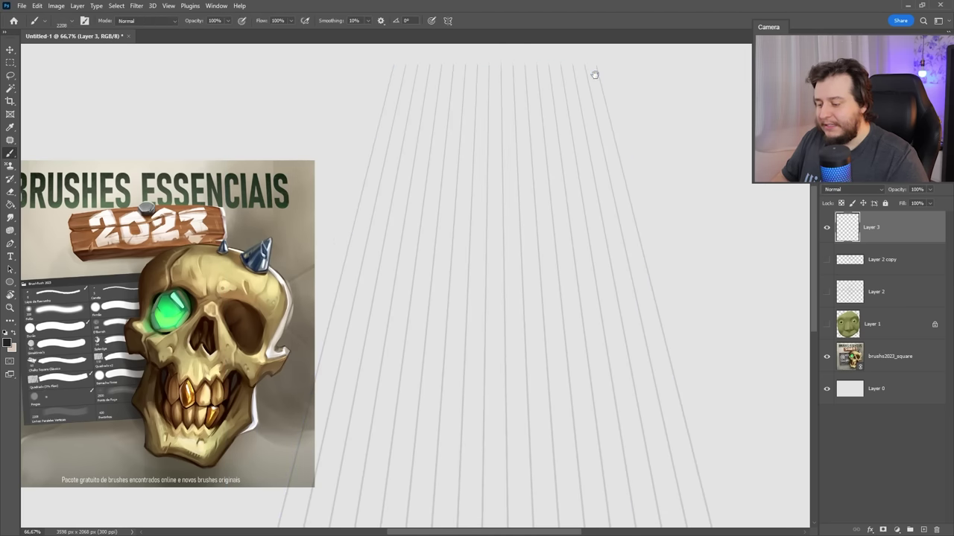
drag(538, 234, 545, 130)
click(923, 530)
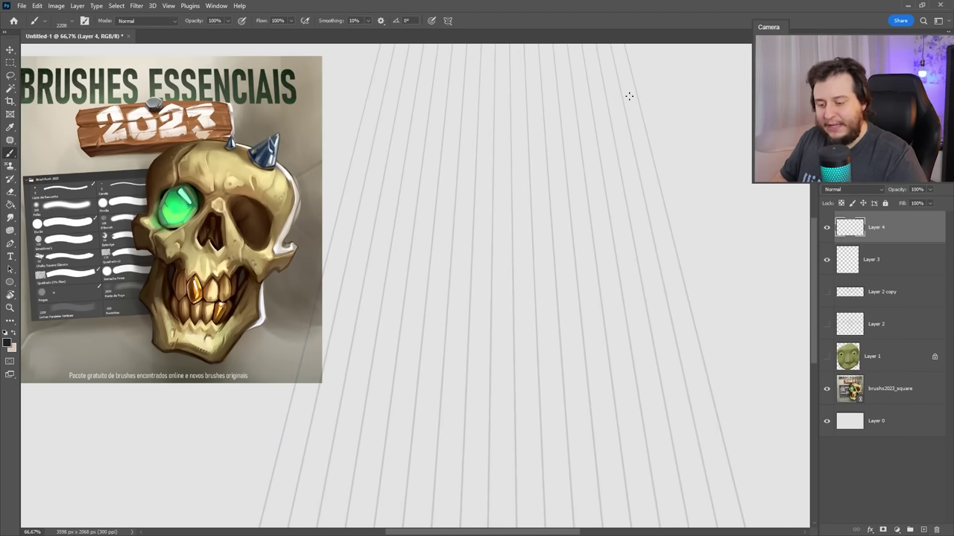
right_click(628, 94)
click(700, 259)
key(Return)
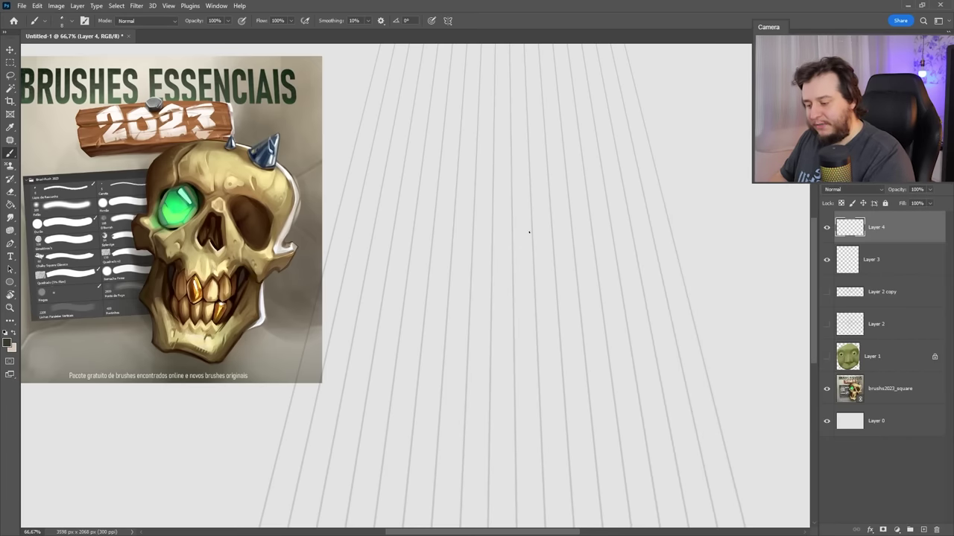
- Sketch the box's horizontal edges and its left and right vertical edges, undoing a stray stroke
mouse_move(377, 179)
mouse_down()
mouse_move(529, 277)
mouse_move(726, 177)
mouse_up()
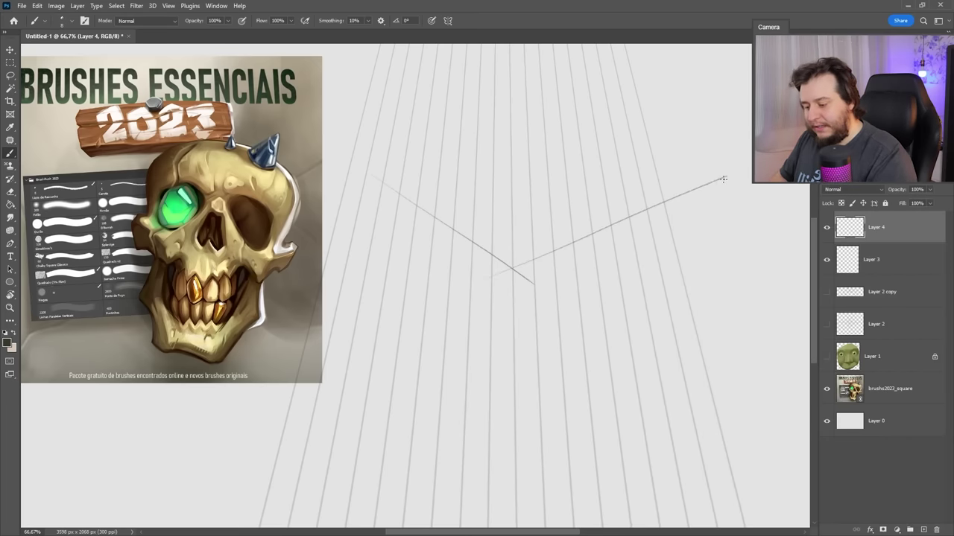
mouse_move(371, 173)
mouse_down()
mouse_move(505, 136)
mouse_move(724, 182)
mouse_up()
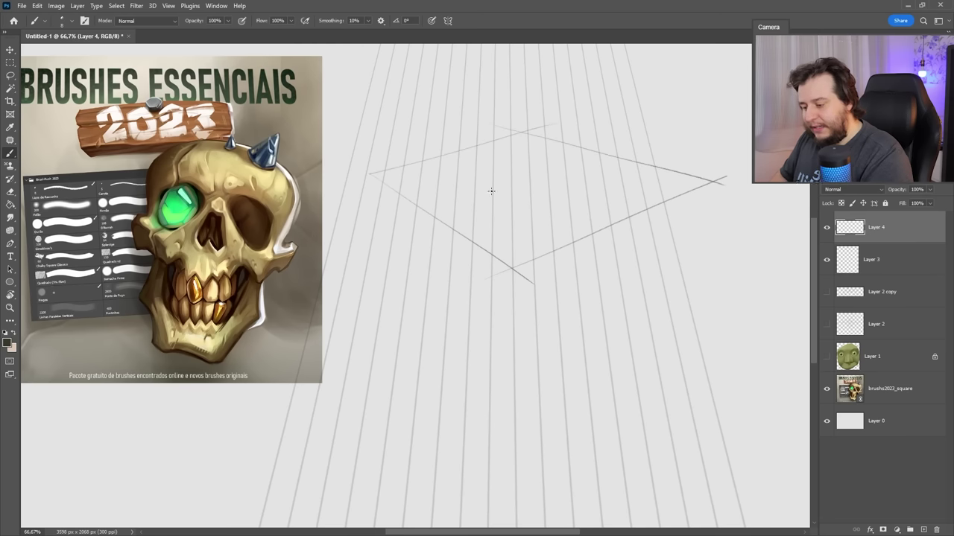
drag(478, 144, 471, 235)
drag(566, 140, 574, 239)
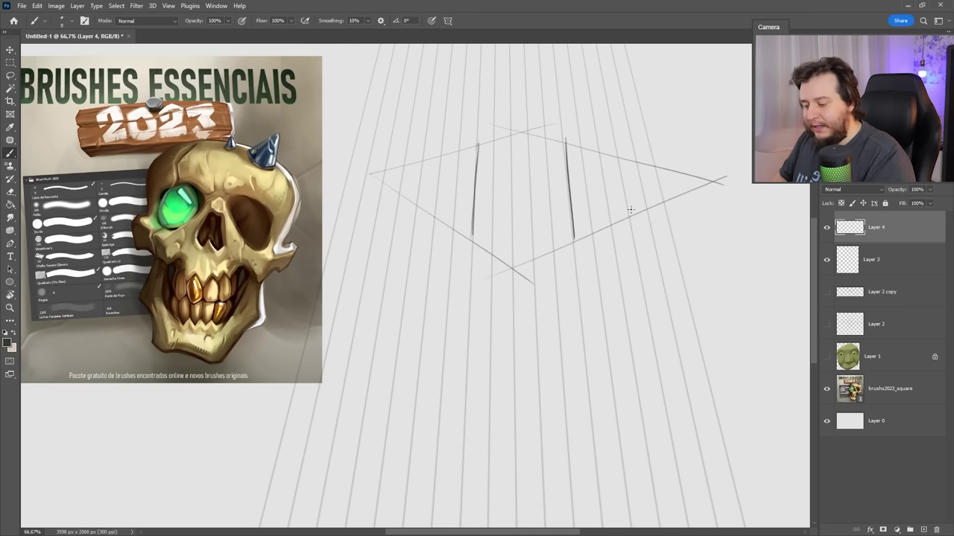
drag(478, 244, 519, 270)
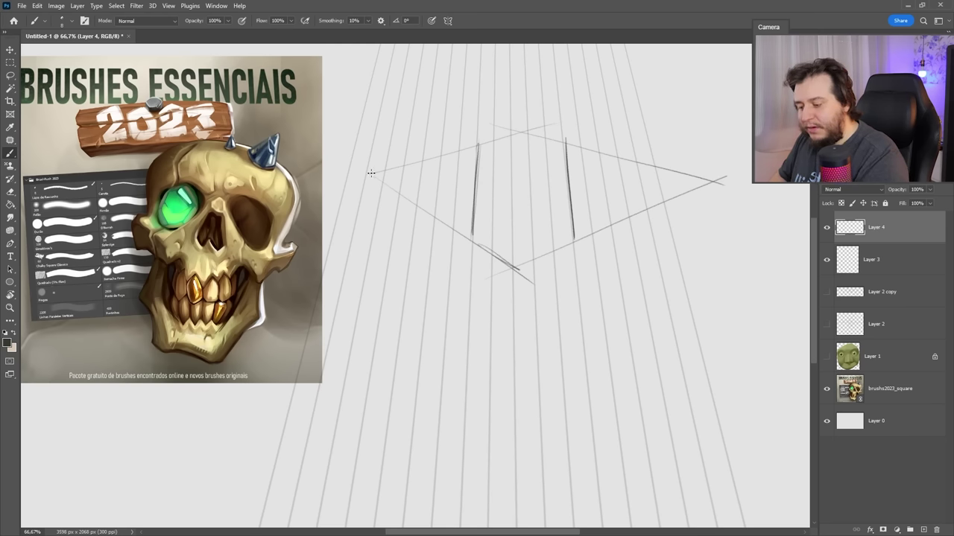
drag(370, 173, 574, 176)
key(ctrl+z)
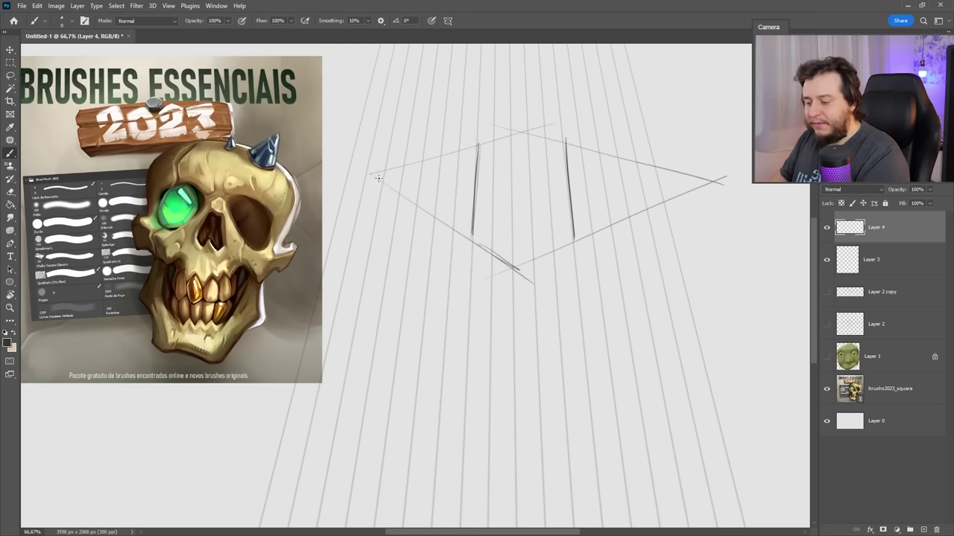
- Add perspective guide lines and the box's top face, then hide Layers 4 and 3
drag(370, 174, 637, 143)
drag(484, 151, 761, 190)
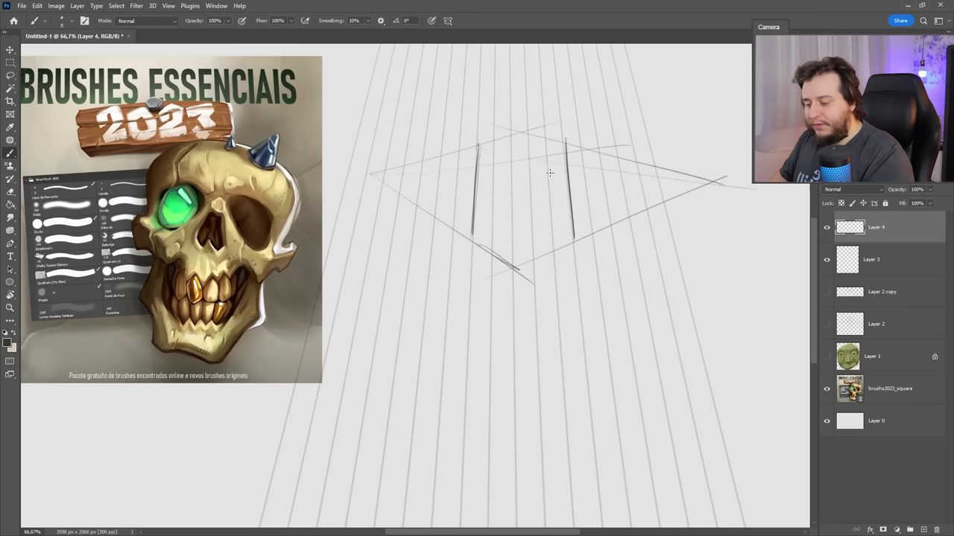
drag(483, 147, 522, 165)
drag(524, 161, 567, 146)
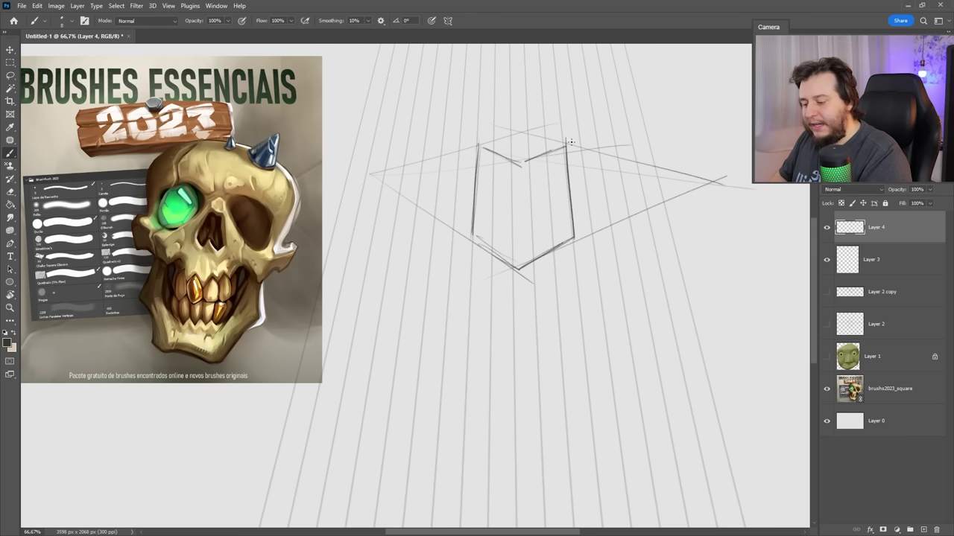
drag(477, 146, 525, 131)
drag(526, 132, 569, 146)
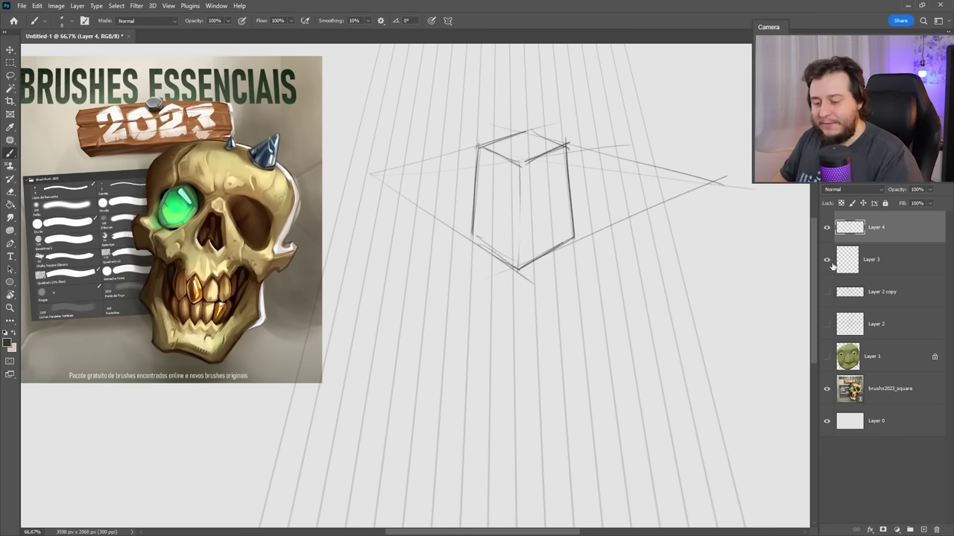
drag(826, 227, 826, 259)
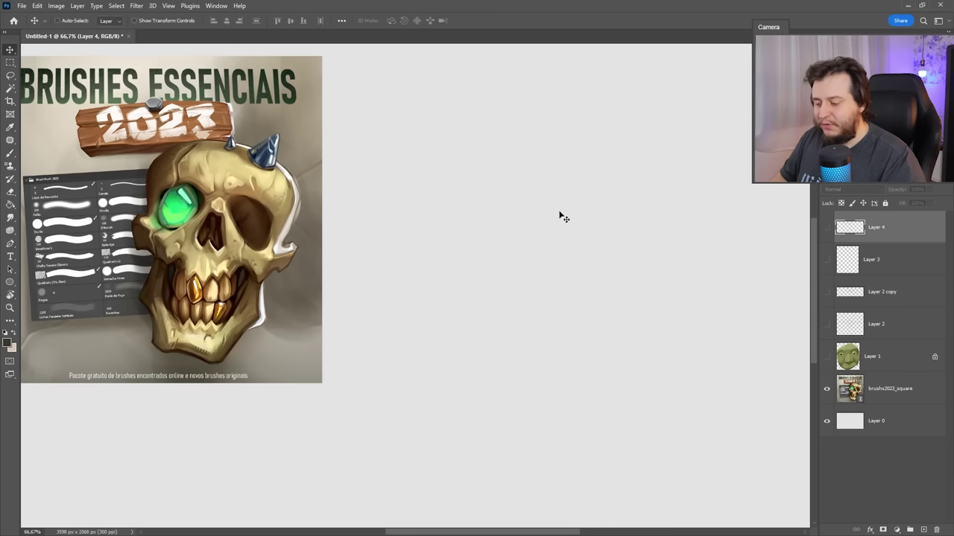
- Choose the Pontinhos speckle brush at 400 px and test a speckle dab on new Layer 5
click(842, 268)
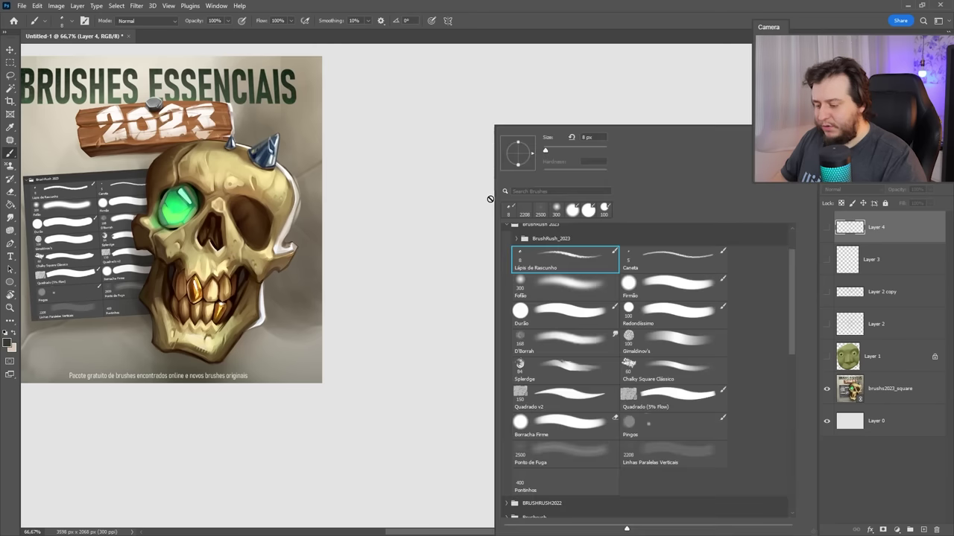
click(559, 456)
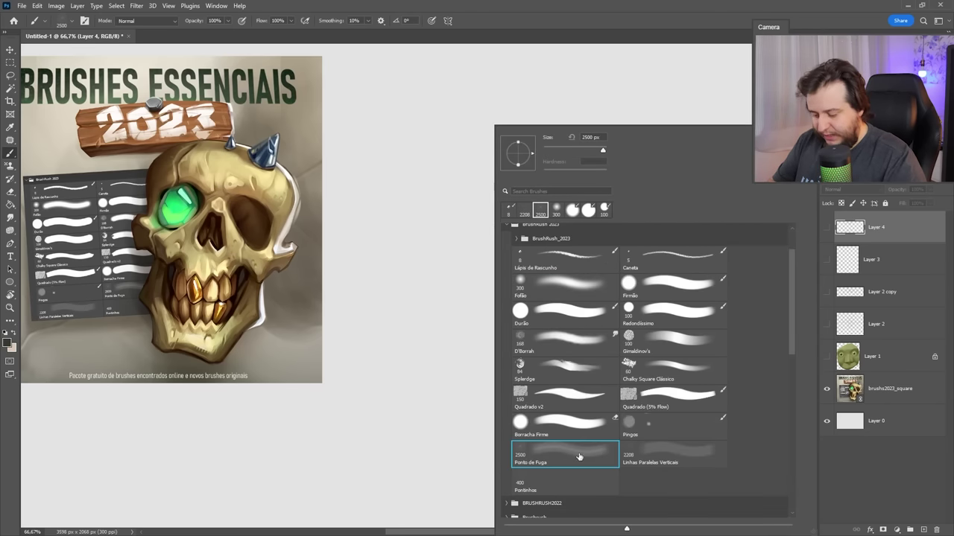
click(628, 460)
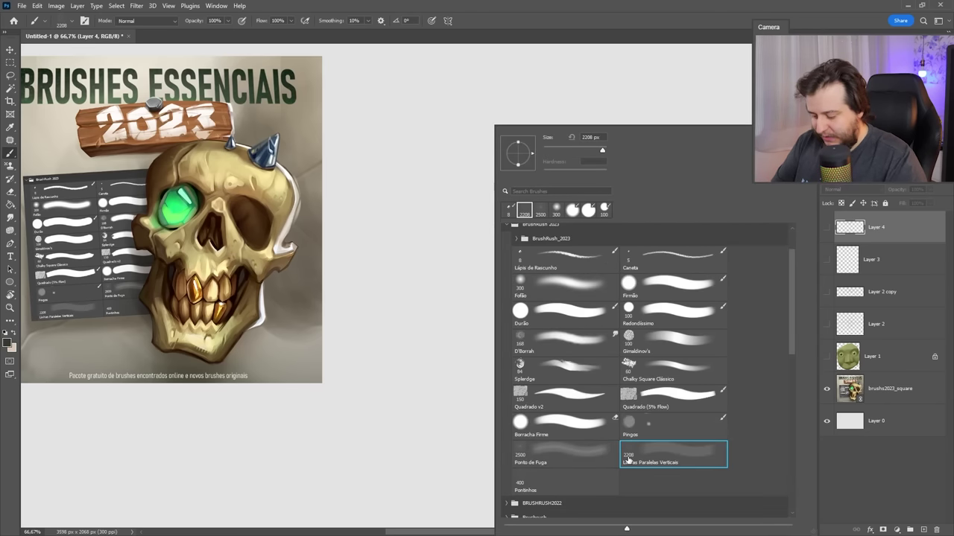
click(577, 482)
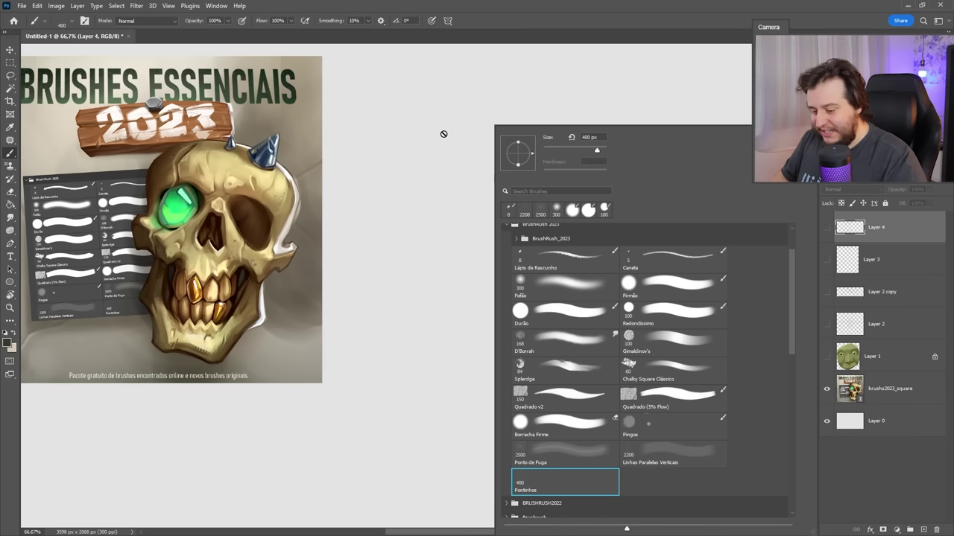
click(923, 530)
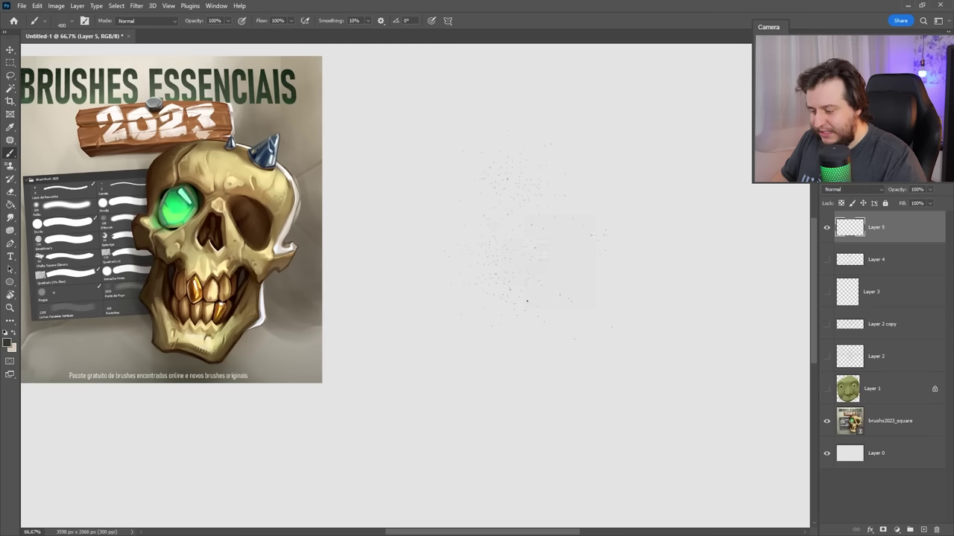
click(521, 261)
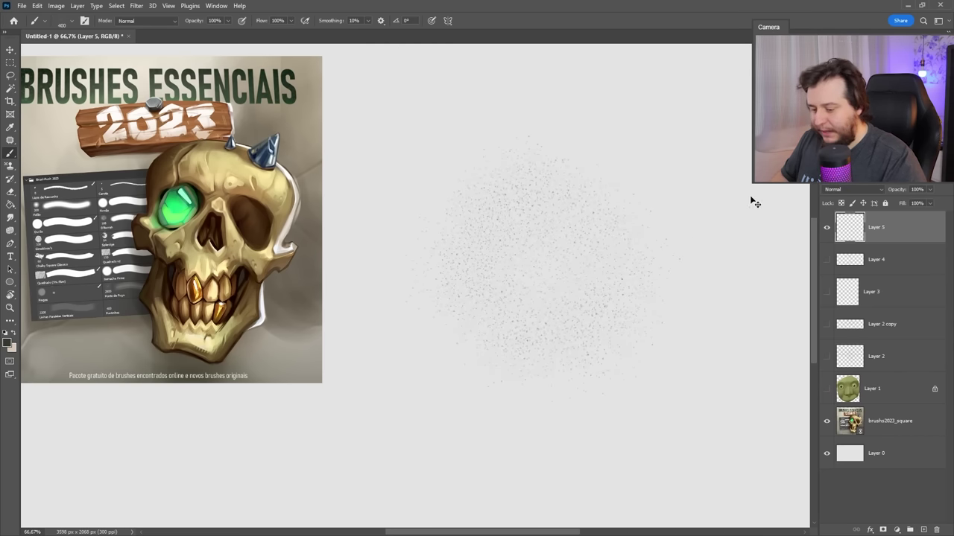
key(ctrl+z)
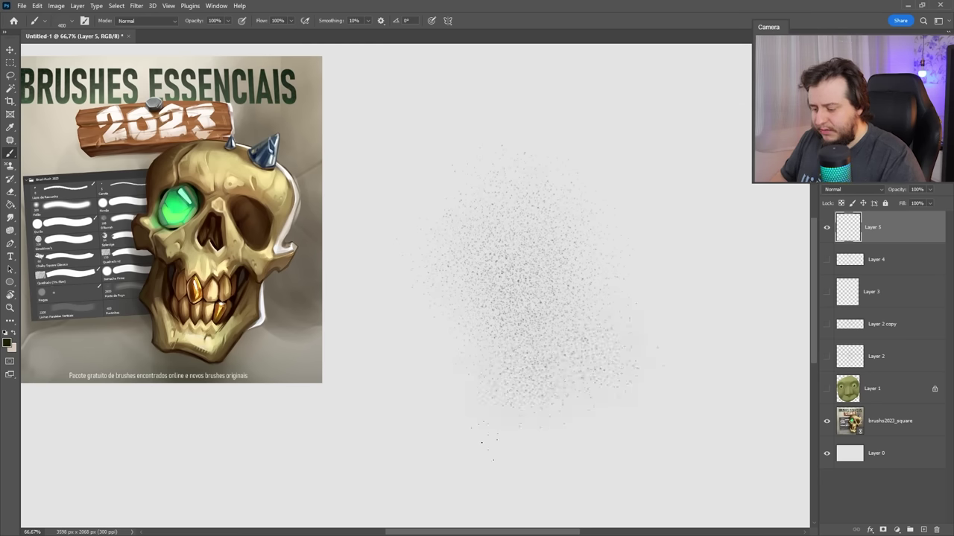
- Lighten the speckle texture through the middle with the Eraser at 26% flow
key(e)
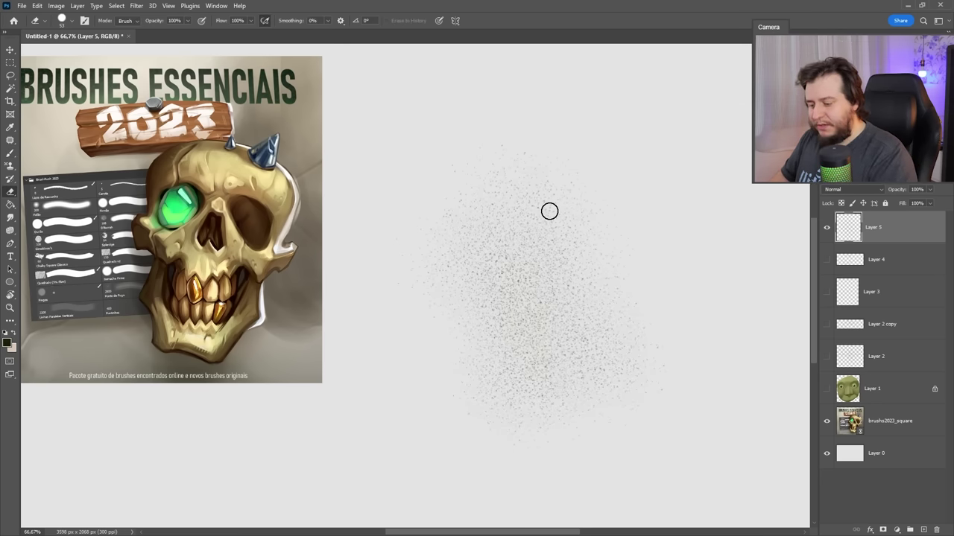
right_click(605, 178)
key(Escape)
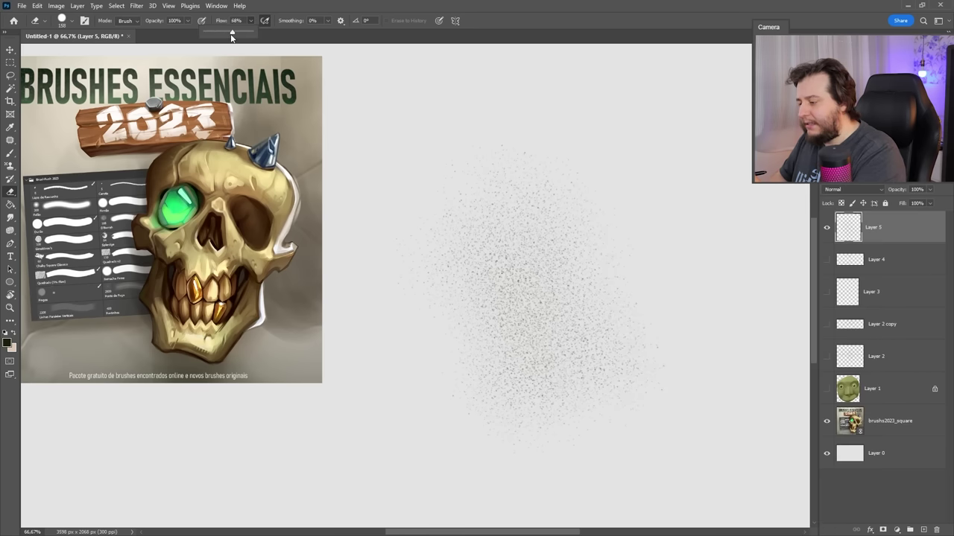
key(shift+2)
key(shift+6)
mouse_move(561, 166)
mouse_down()
mouse_move(485, 280)
mouse_move(494, 362)
mouse_move(440, 345)
mouse_move(508, 160)
mouse_move(466, 462)
mouse_move(526, 411)
mouse_move(621, 421)
mouse_move(523, 495)
mouse_up()
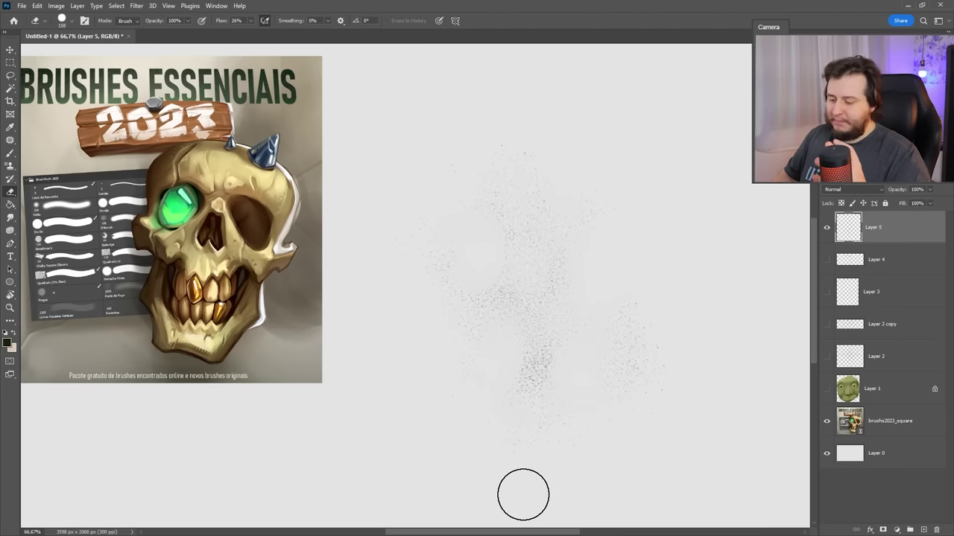
- Switch back to the Brush tool and choose the drops brush, discarding a test grey blob
key(b)
right_click(604, 261)
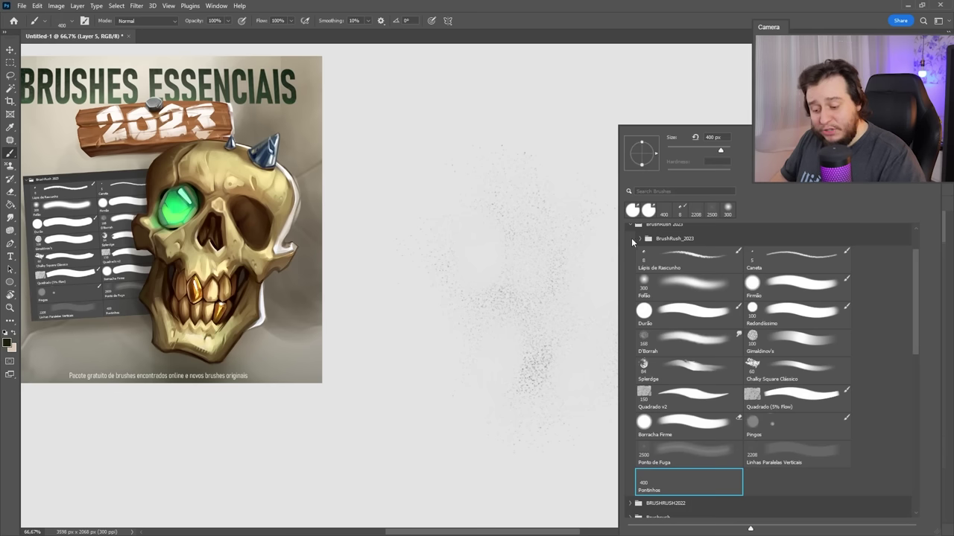
click(792, 432)
click(524, 281)
drag(447, 223, 504, 270)
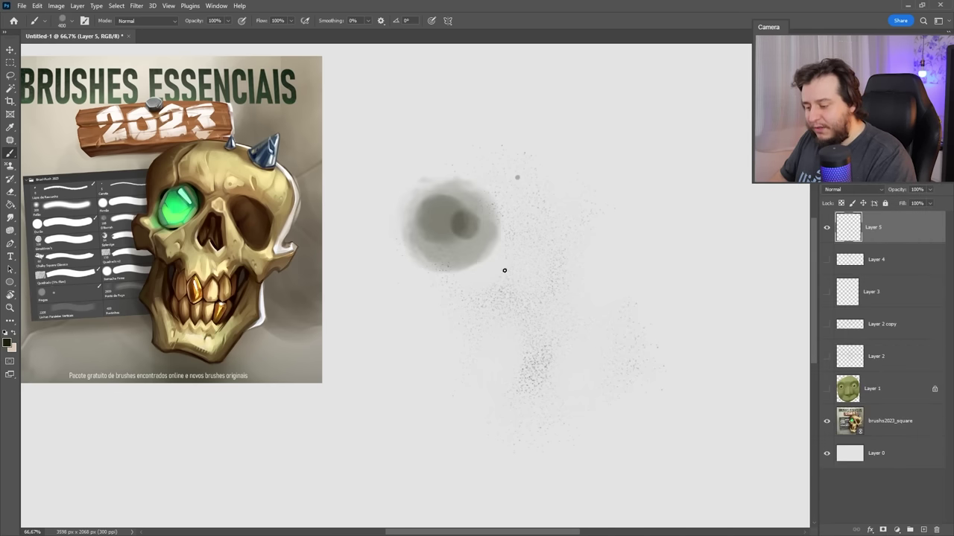
key(ctrl+z)
right_click(607, 330)
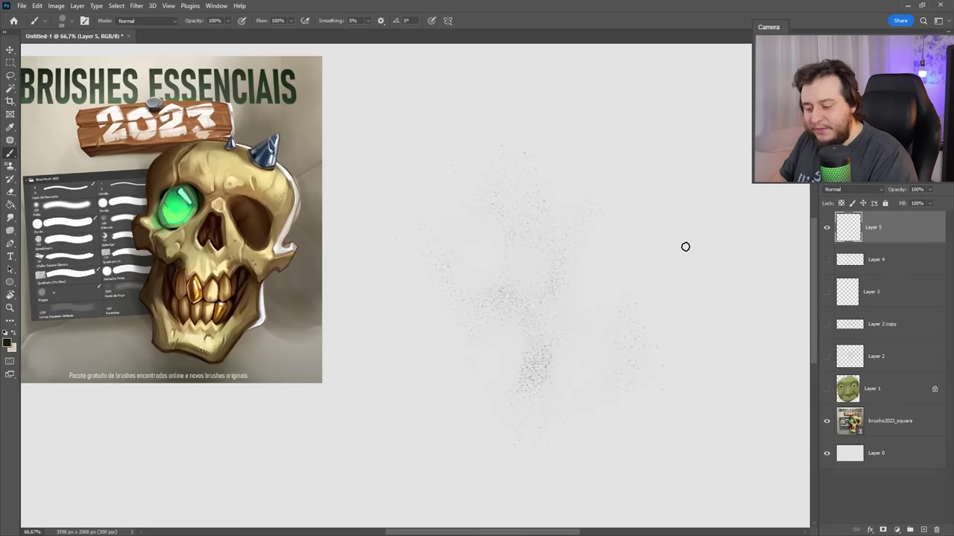
right_click(686, 245)
key(Return)
- Scatter grey drop dots around the texture: upper left, right, left-middle, lower right, lower left
drag(465, 94, 530, 141)
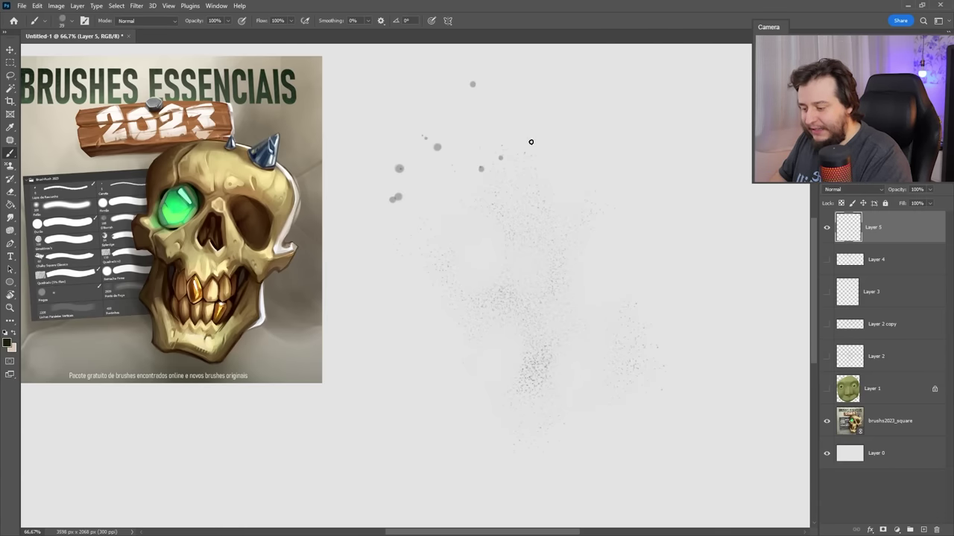
drag(531, 224, 578, 270)
key(ctrl+z)
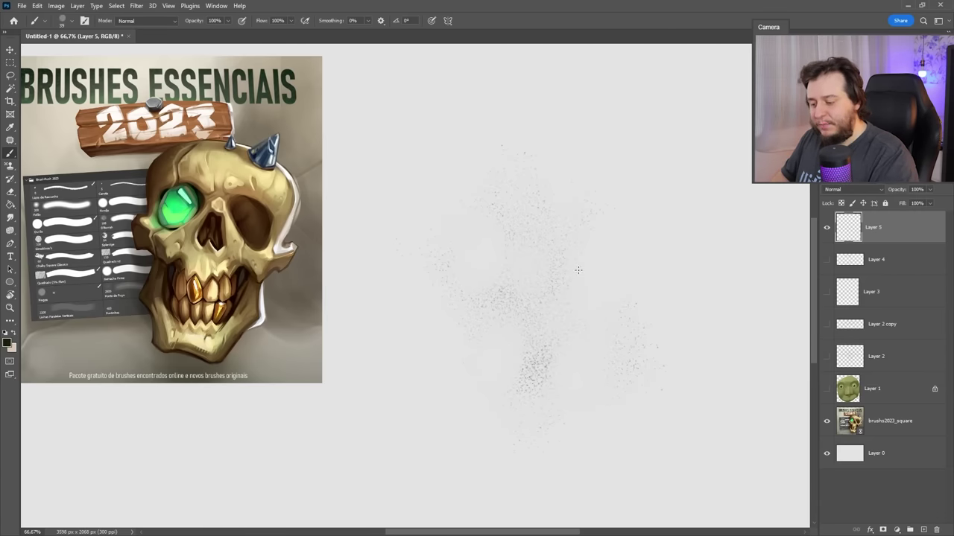
drag(584, 177, 668, 307)
drag(432, 253, 426, 337)
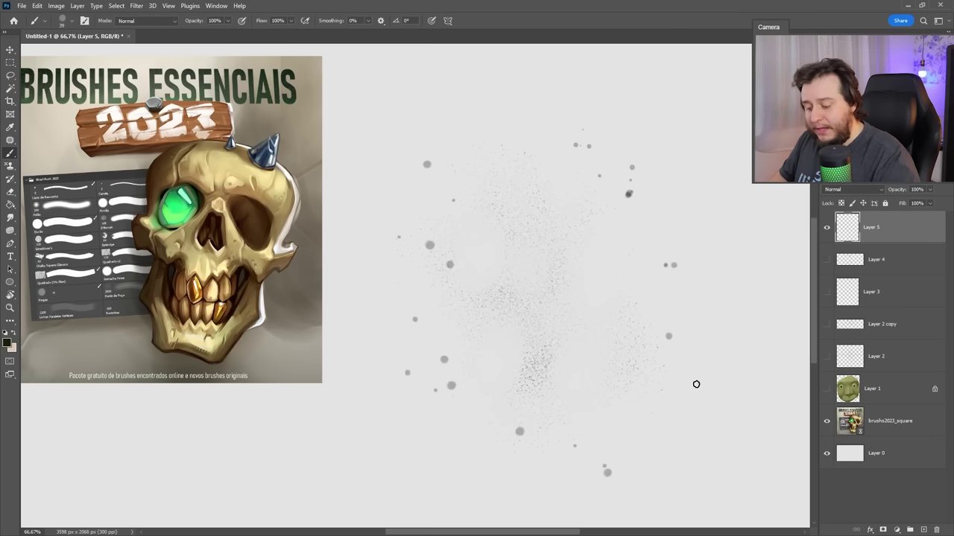
drag(696, 385, 715, 400)
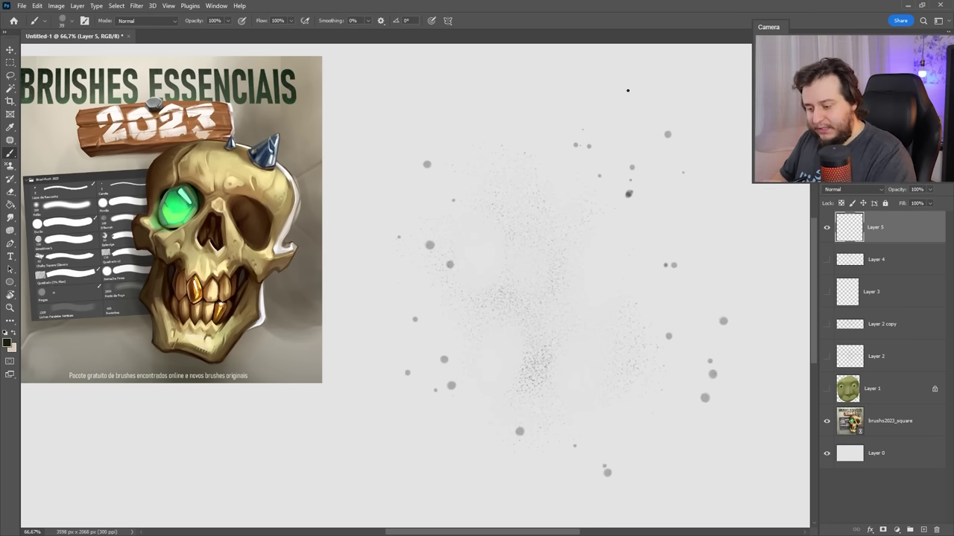
drag(627, 91, 689, 181)
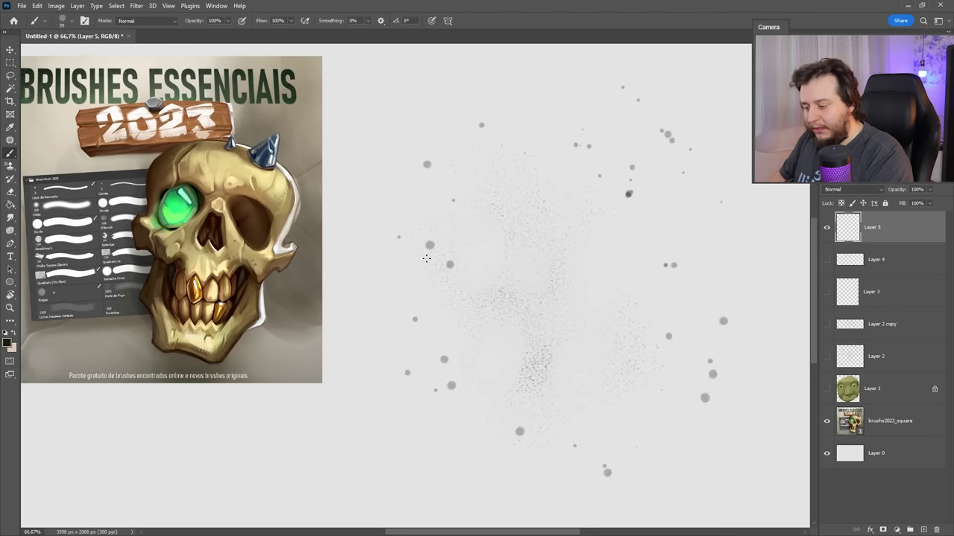
drag(412, 363, 447, 444)
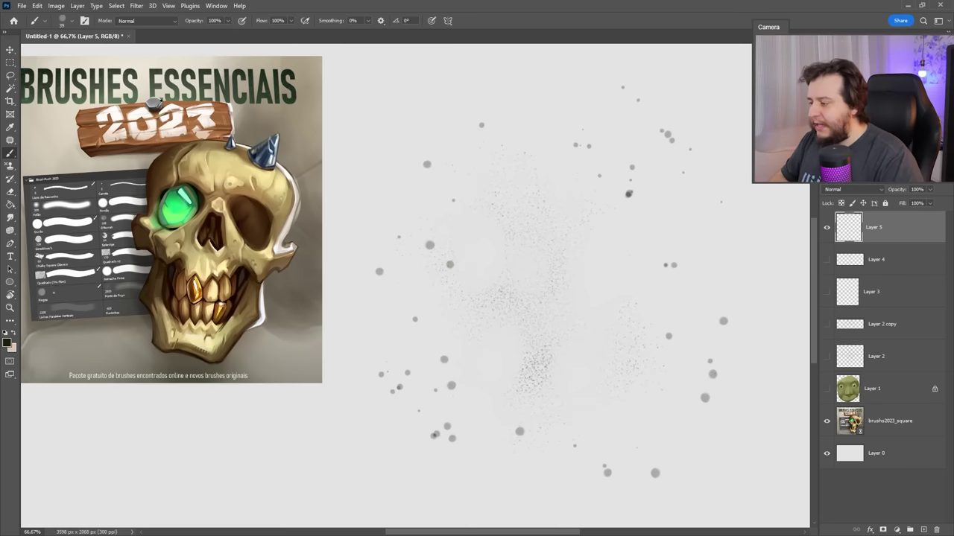
- Apply a 45°, 38 px Motion Blur to Layer 5's dots and hide Layer 5
click(138, 7)
mouse_move(191, 132)
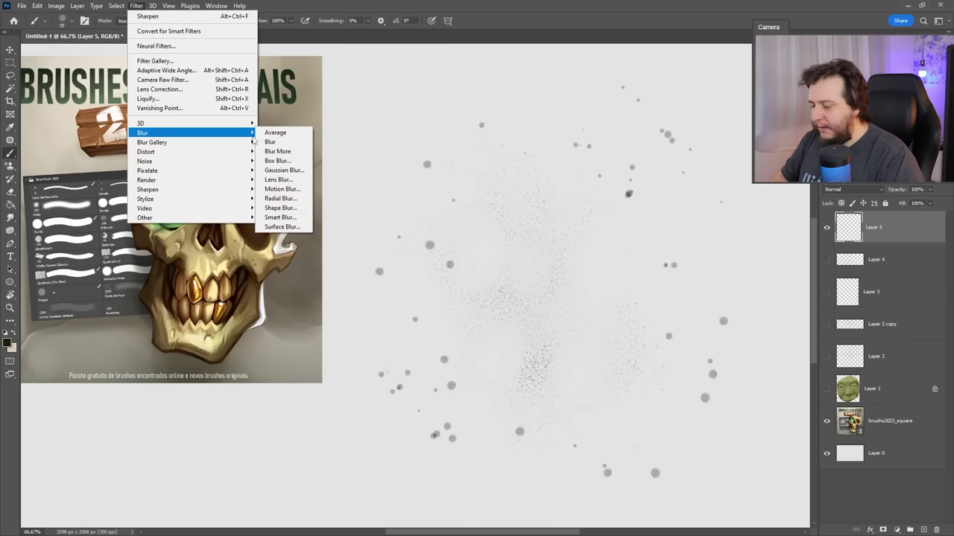
click(282, 189)
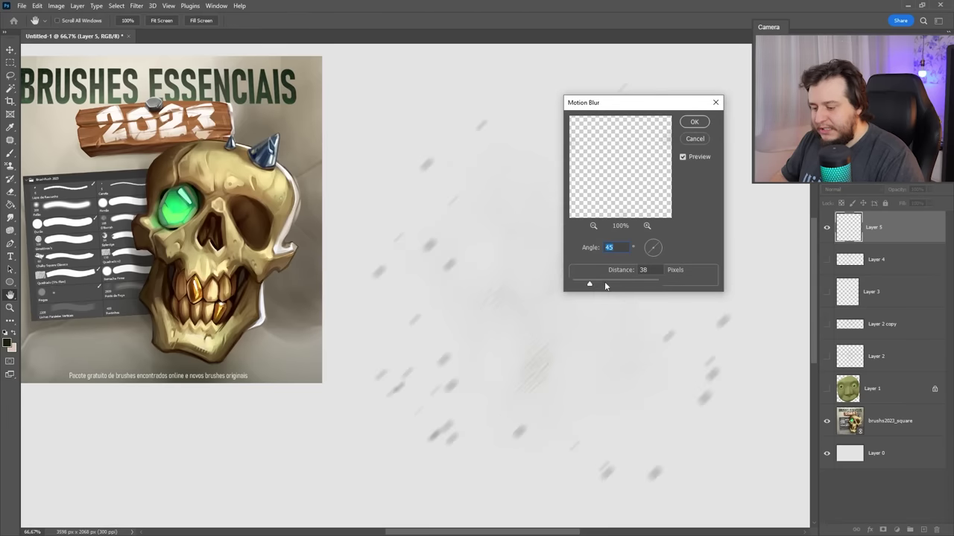
key(Return)
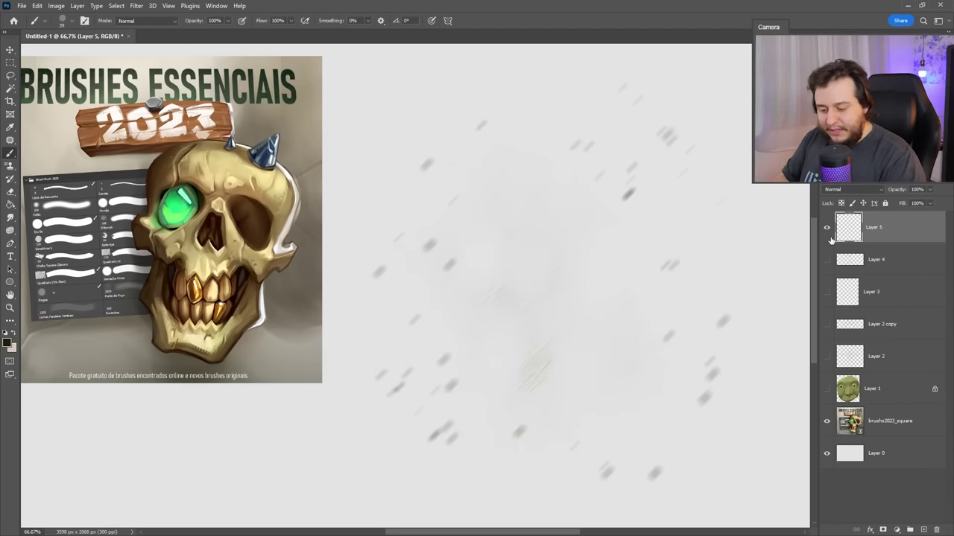
click(827, 228)
- Group Layers 2–5 into Group 1, add Layer 6 and pick the Lápis de Rascunho pencil
shift+click(858, 358)
key(ctrl+g)
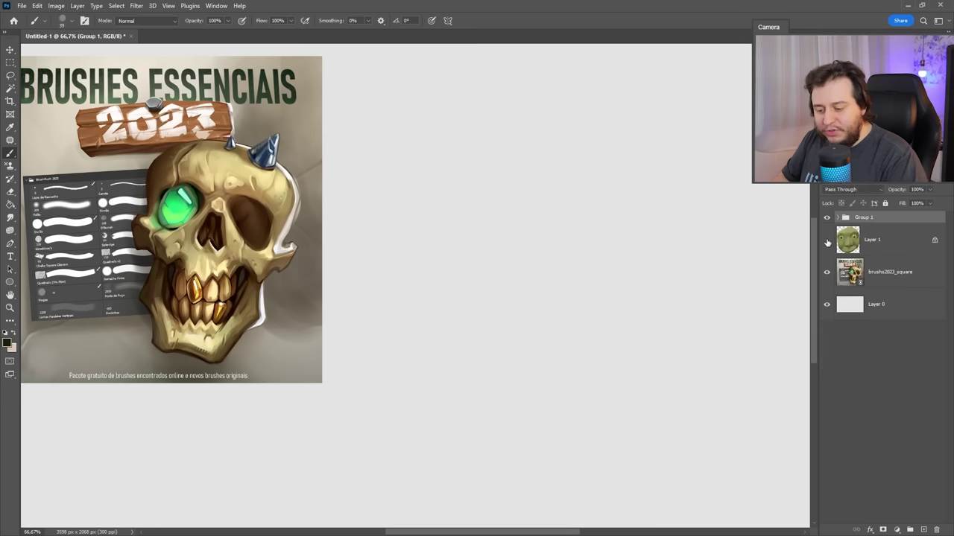
click(924, 530)
right_click(598, 232)
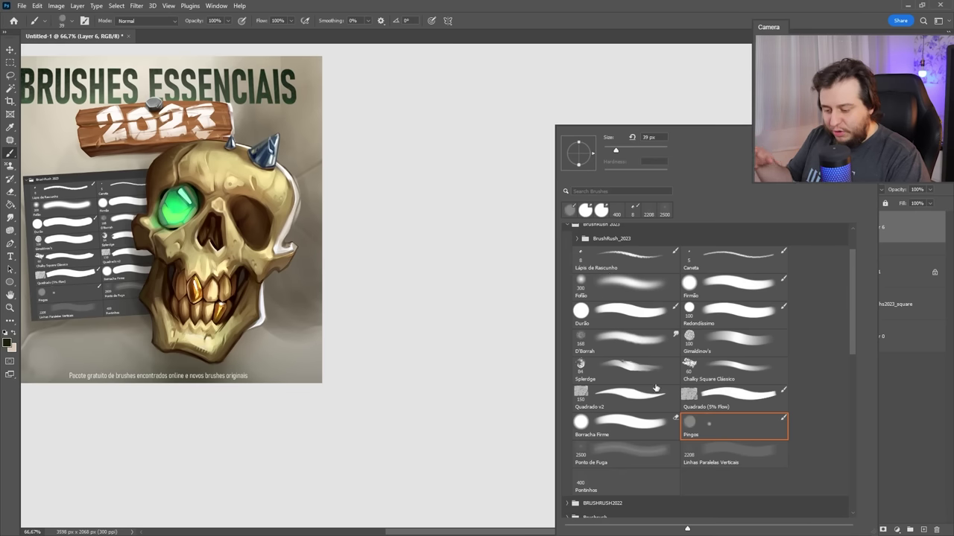
click(622, 265)
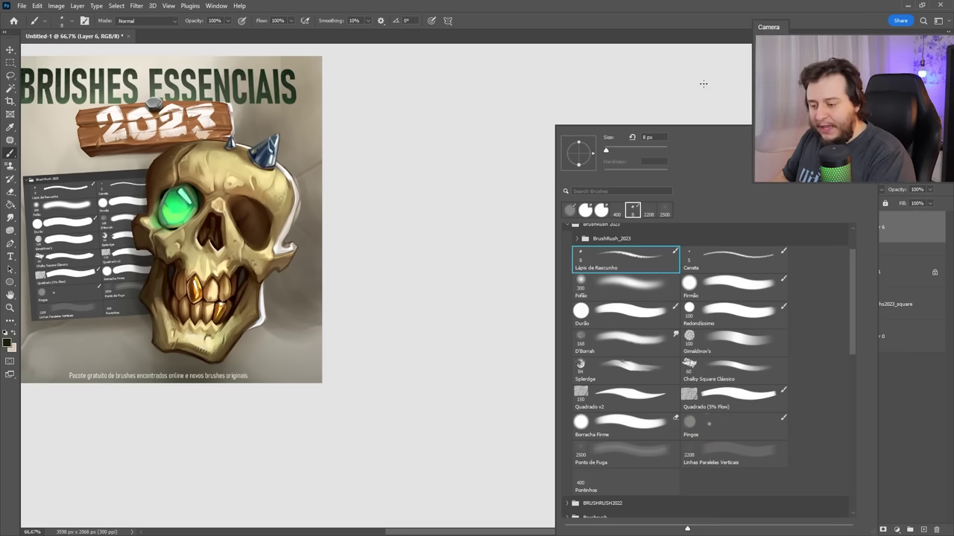
key(Return)
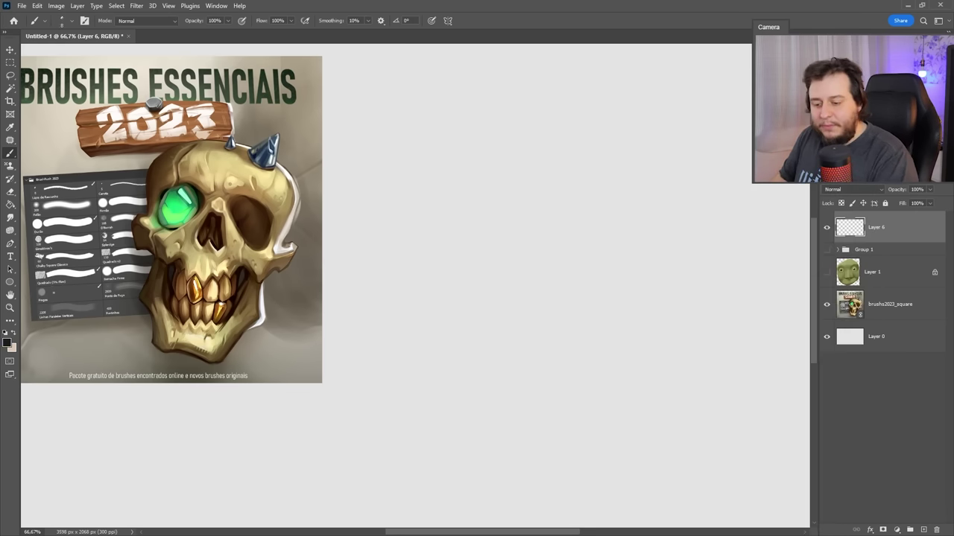
- Try test strokes with the pencil (a V, an arc, a circle), undoing each one
drag(562, 161, 509, 261)
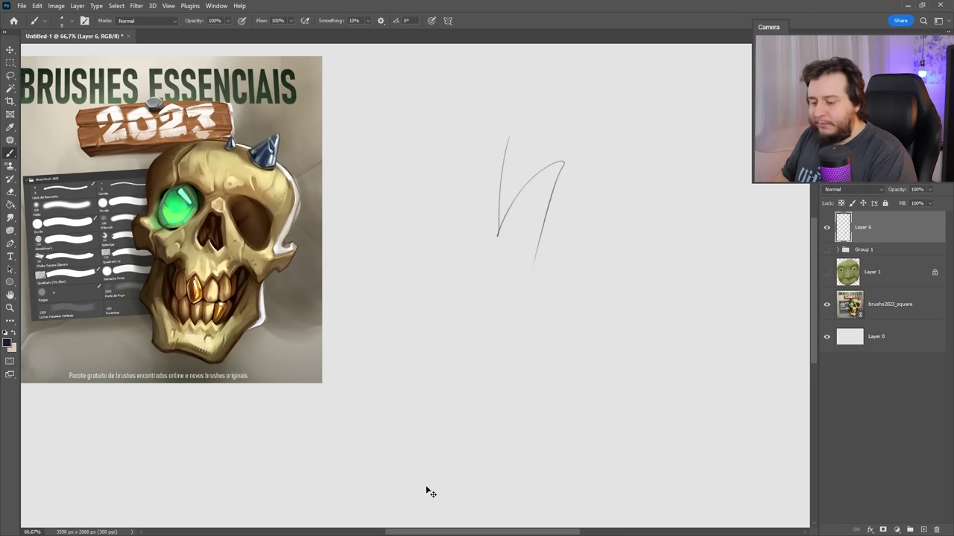
key(ctrl+z)
key(ctrl+z)
drag(370, 224, 517, 256)
key(ctrl+z)
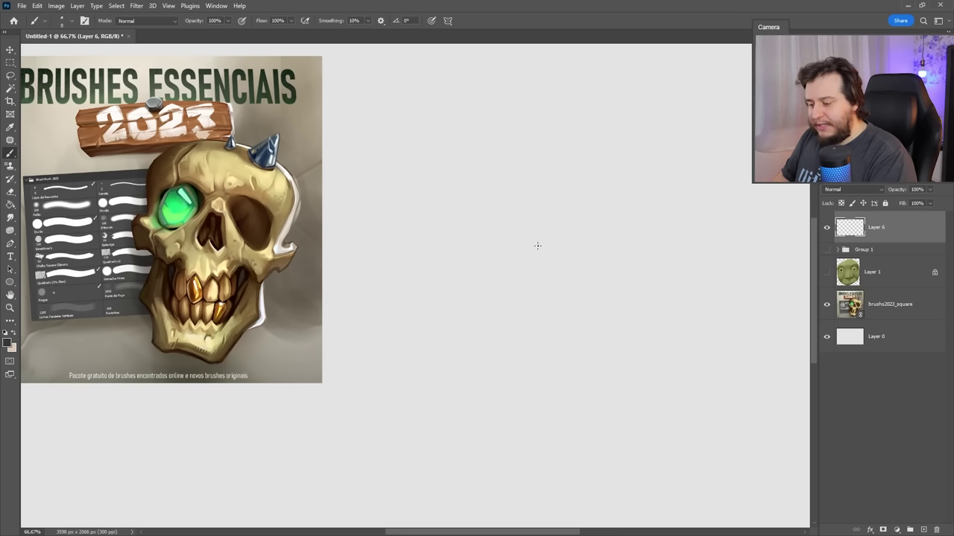
drag(459, 222, 615, 234)
key(ctrl+z)
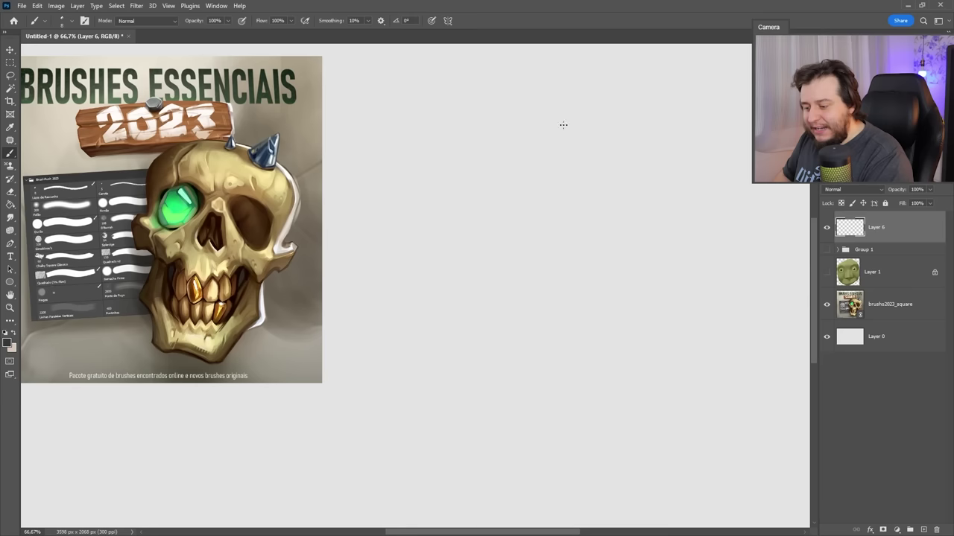
drag(562, 123, 559, 127)
key(ctrl+z)
- Test another brush with grey S-shaped and looping strokes, undo them and return to 8 px
right_click(590, 246)
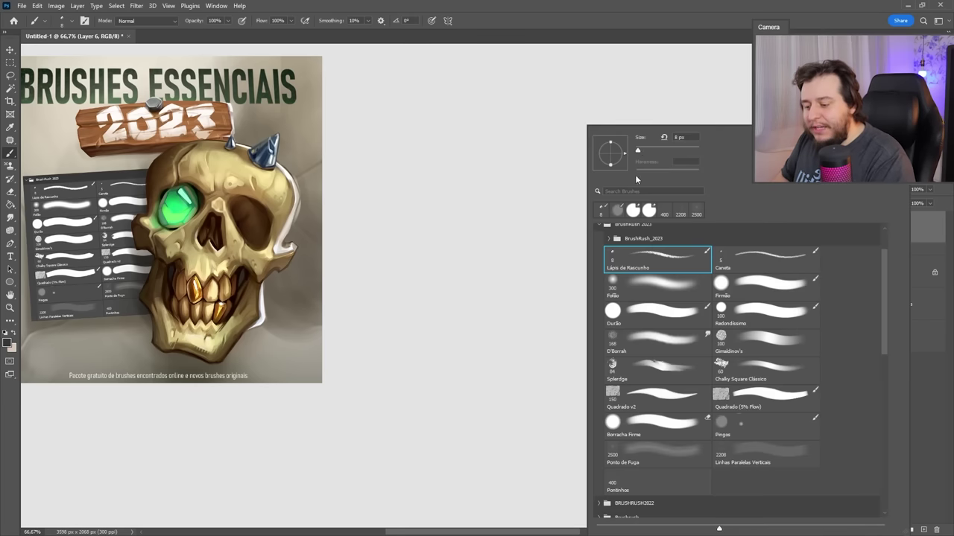
click(641, 256)
mouse_move(492, 160)
mouse_down()
mouse_move(479, 208)
mouse_move(682, 382)
mouse_up()
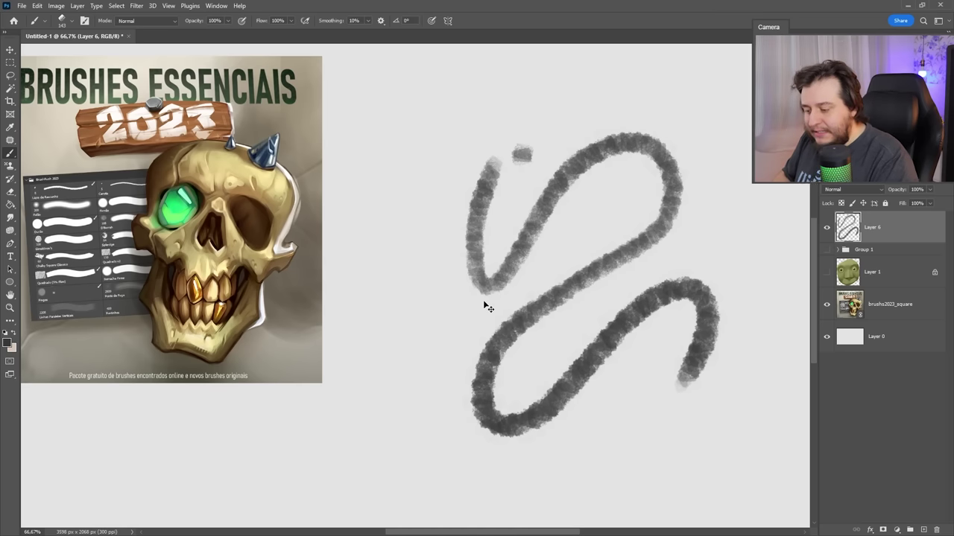
key(ctrl+z)
mouse_move(491, 165)
mouse_down()
mouse_move(394, 373)
mouse_move(675, 241)
mouse_move(540, 456)
mouse_up()
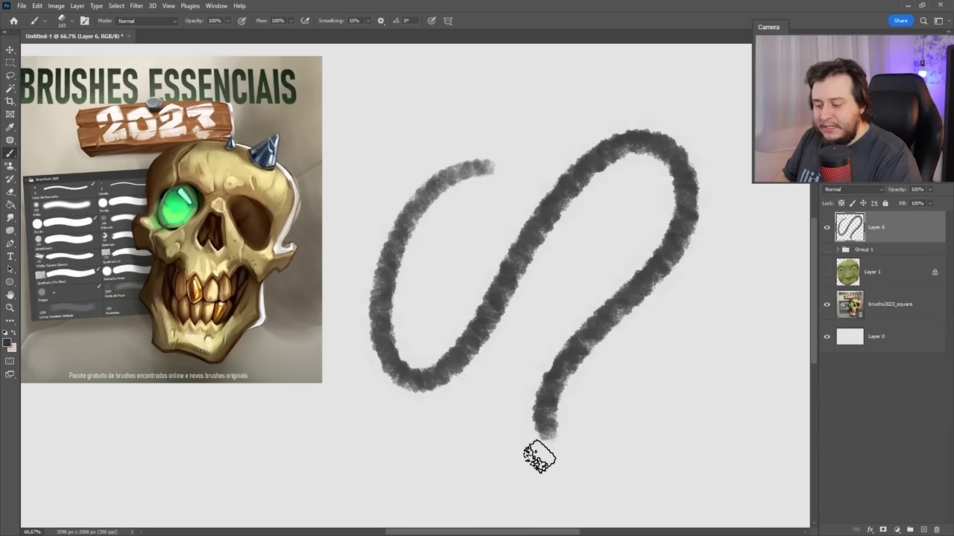
key(ctrl+z)
right_click(594, 273)
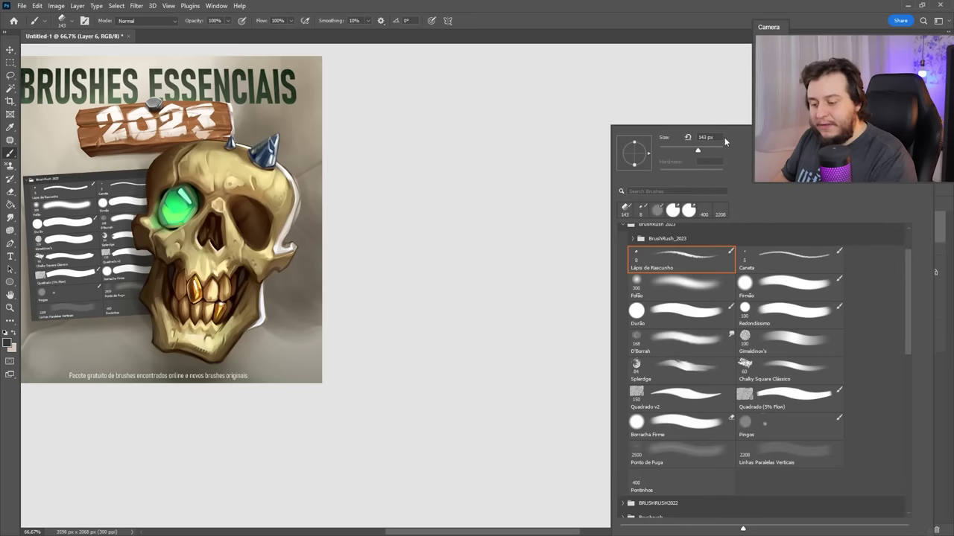
key(Escape)
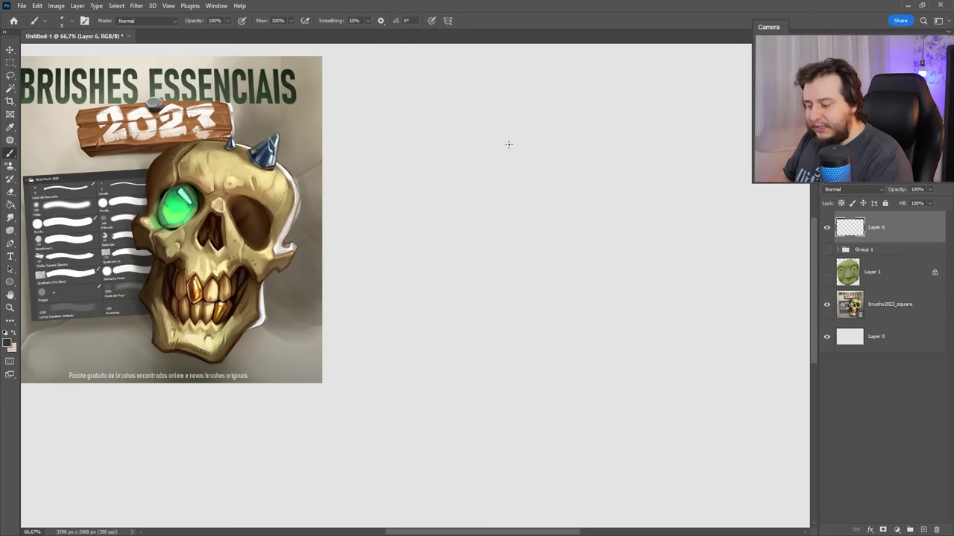
mouse_move(507, 145)
mouse_down()
mouse_move(543, 164)
mouse_move(452, 297)
mouse_move(570, 257)
mouse_up()
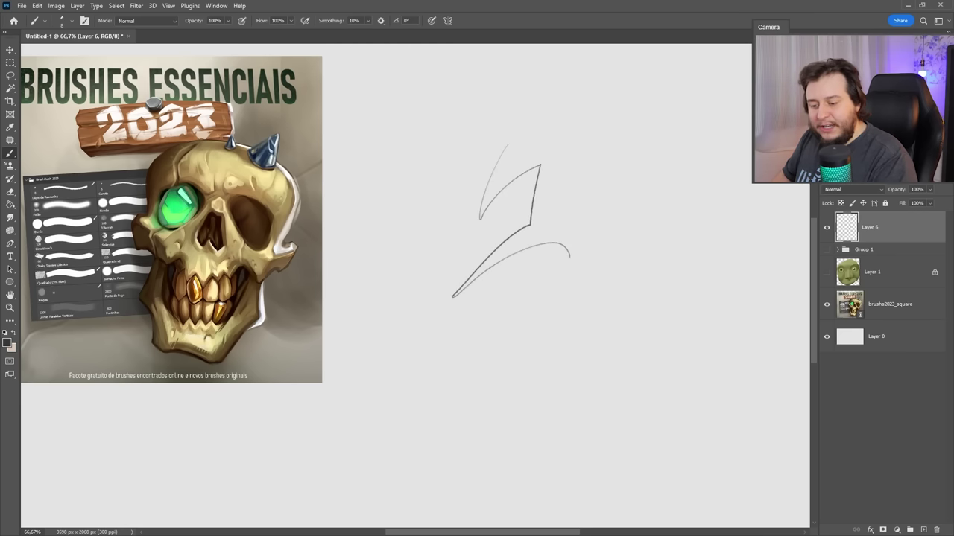
key(ctrl+z)
key(ctrl+z)
key(ctrl+z)
- Sketch a curved shape, a head oval with vertical guide lines, and an ear
mouse_move(474, 216)
mouse_down()
mouse_move(489, 241)
mouse_move(588, 309)
mouse_move(592, 333)
mouse_up()
drag(581, 161, 602, 229)
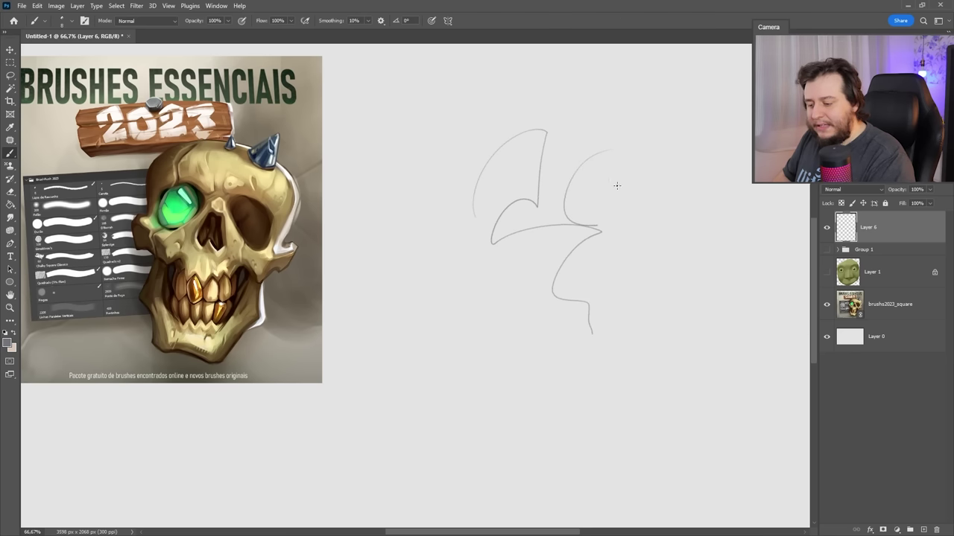
mouse_move(596, 134)
mouse_down()
mouse_move(632, 229)
mouse_move(604, 269)
mouse_up()
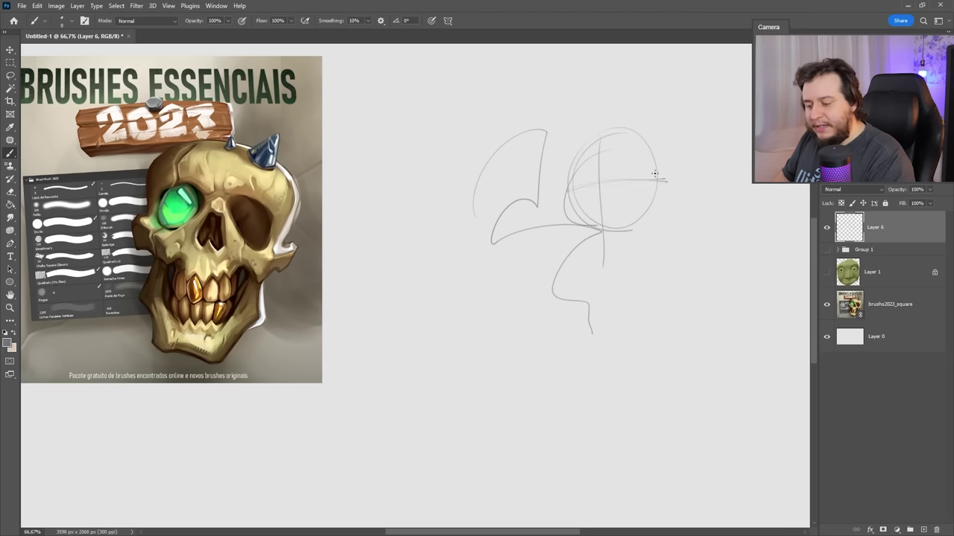
drag(572, 213, 580, 245)
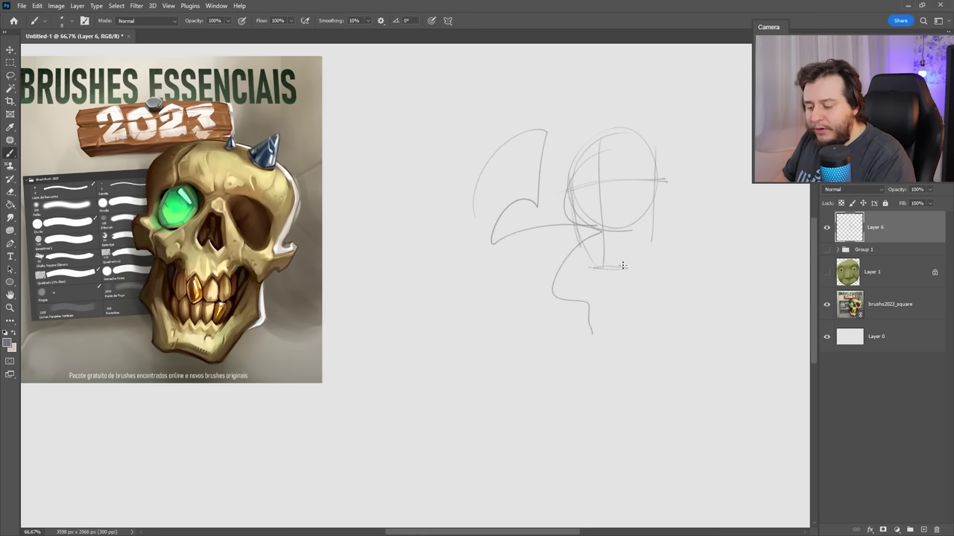
drag(654, 187, 652, 227)
mouse_move(613, 188)
mouse_down()
mouse_move(610, 178)
mouse_move(640, 191)
mouse_up()
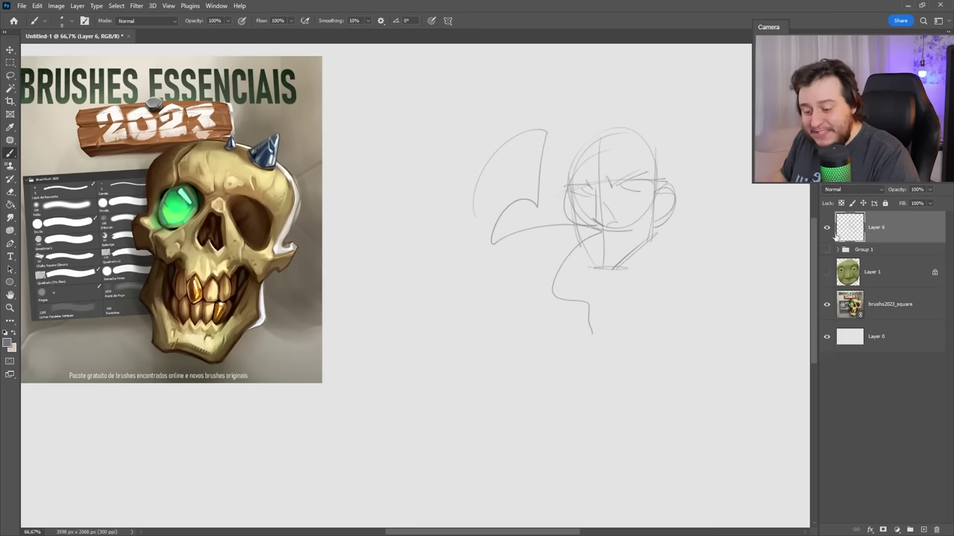
- Hide Layer 6 so its head sketch disappears beside the reference image
click(827, 228)
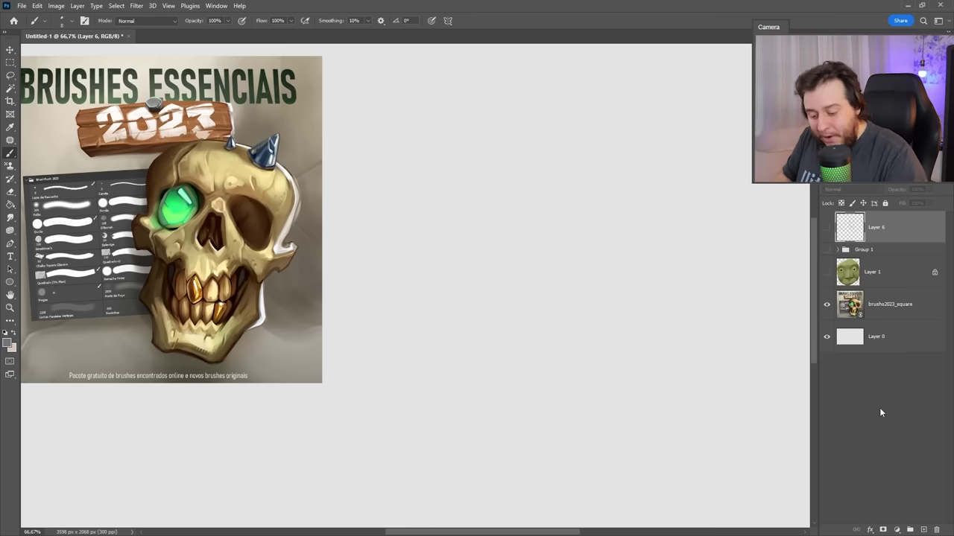
- Add a new empty layer and select the Redondíssimo brush
click(923, 529)
right_click(639, 207)
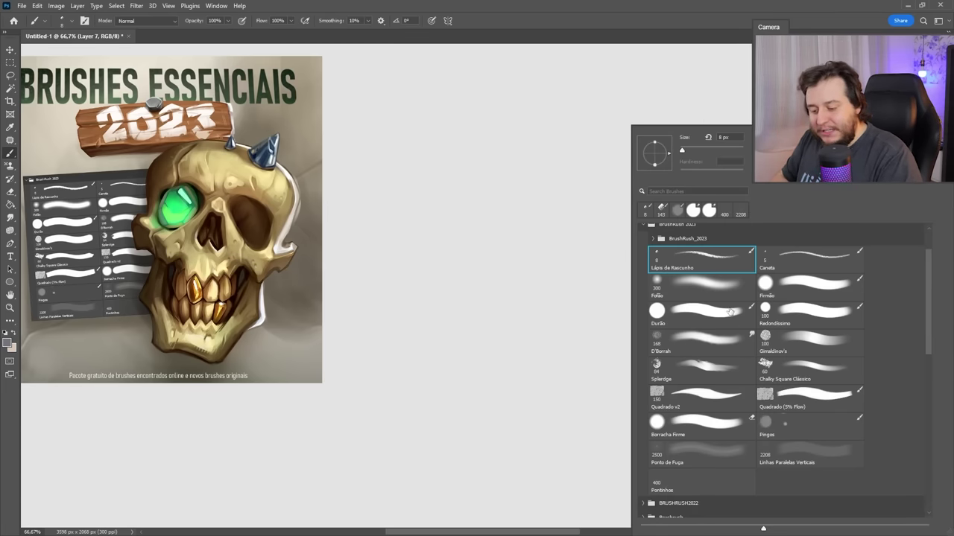
click(808, 312)
key(Return)
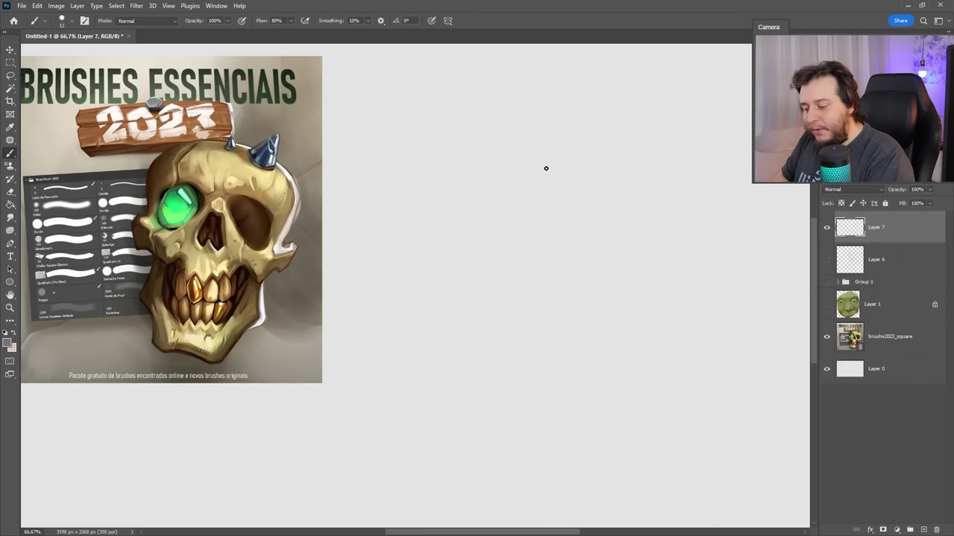
drag(546, 168, 585, 274)
key(ctrl+z)
- Sketch a rough head with guide lines, then clear it from the layer
drag(553, 138, 570, 235)
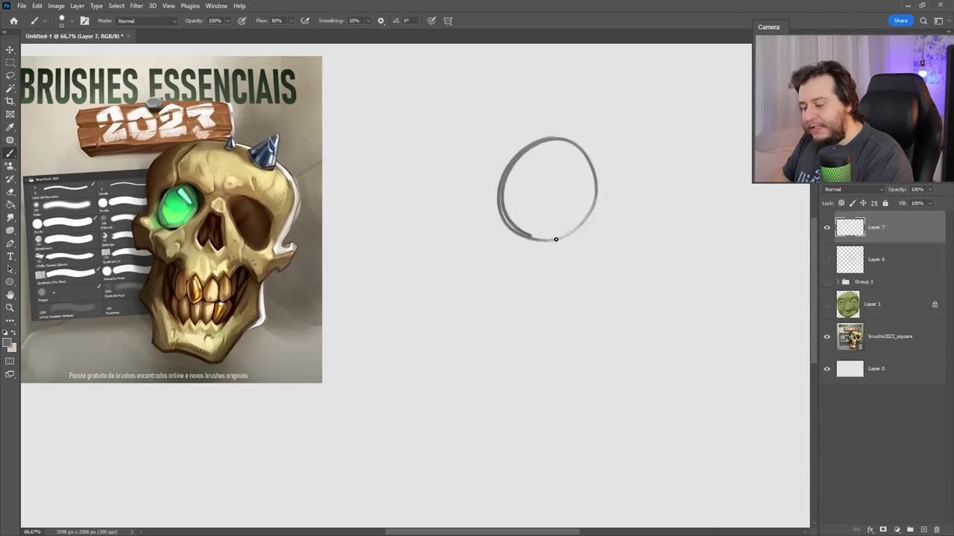
drag(531, 153, 547, 279)
drag(503, 199, 596, 181)
mouse_move(517, 187)
mouse_down()
mouse_move(524, 263)
mouse_move(564, 272)
mouse_up()
key(ctrl+a)
key(Delete)
key(ctrl+d)
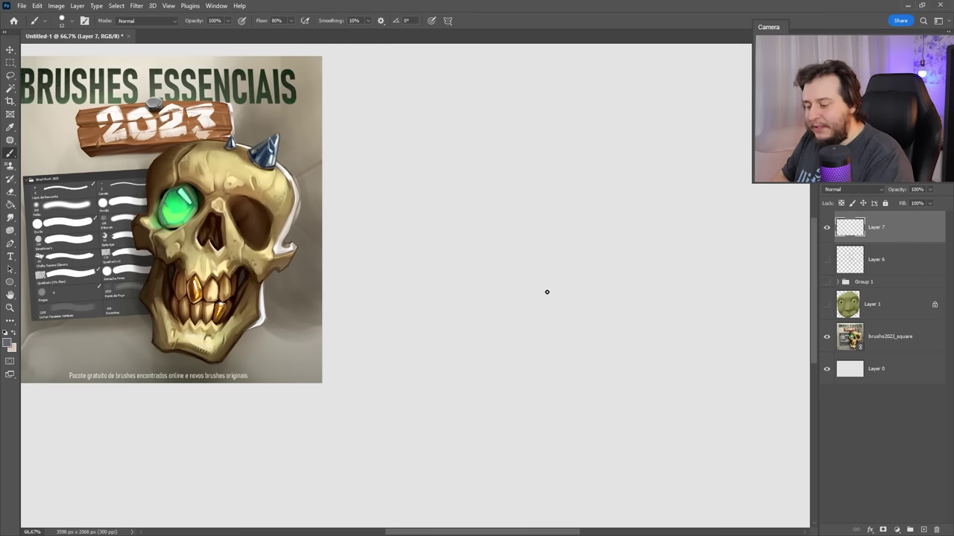
- Draw a straight-edged rectangular frame and lower the brush flow to 13%
mouse_move(530, 206)
mouse_down()
mouse_move(530, 274)
mouse_move(654, 206)
mouse_up()
shift+click(656, 303)
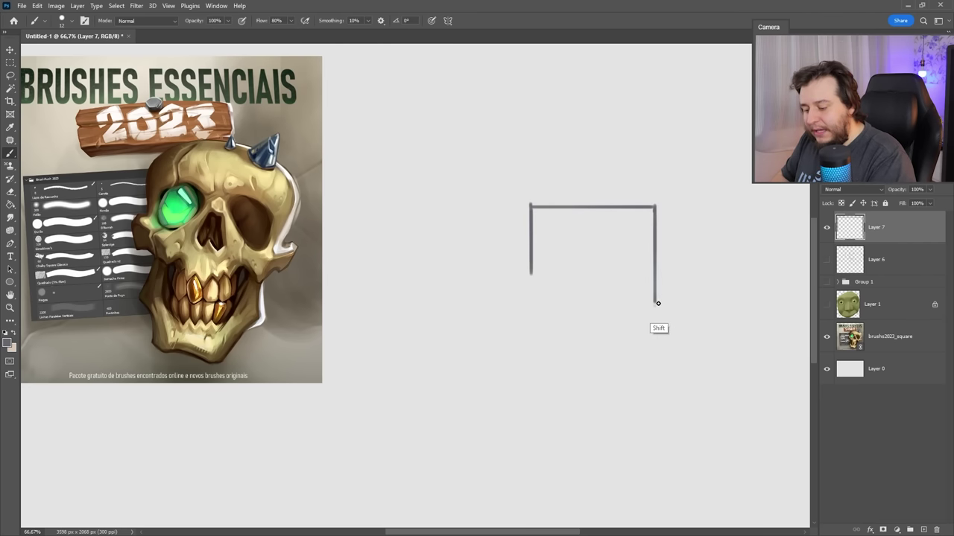
shift+click(529, 303)
shift+click(530, 238)
mouse_move(290, 20)
mouse_down()
mouse_move(283, 55)
mouse_move(261, 45)
mouse_up()
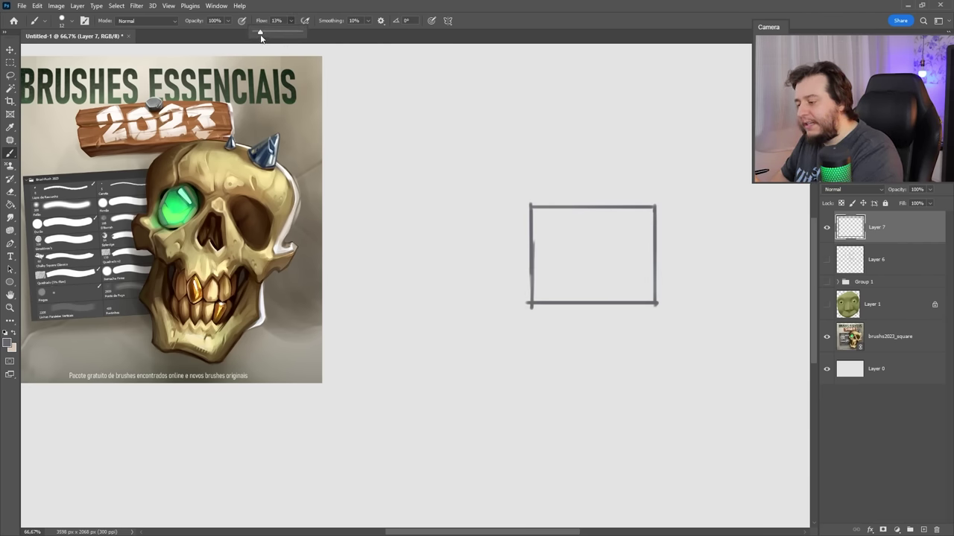
mouse_move(598, 222)
mouse_down()
mouse_move(590, 238)
mouse_move(600, 273)
mouse_up()
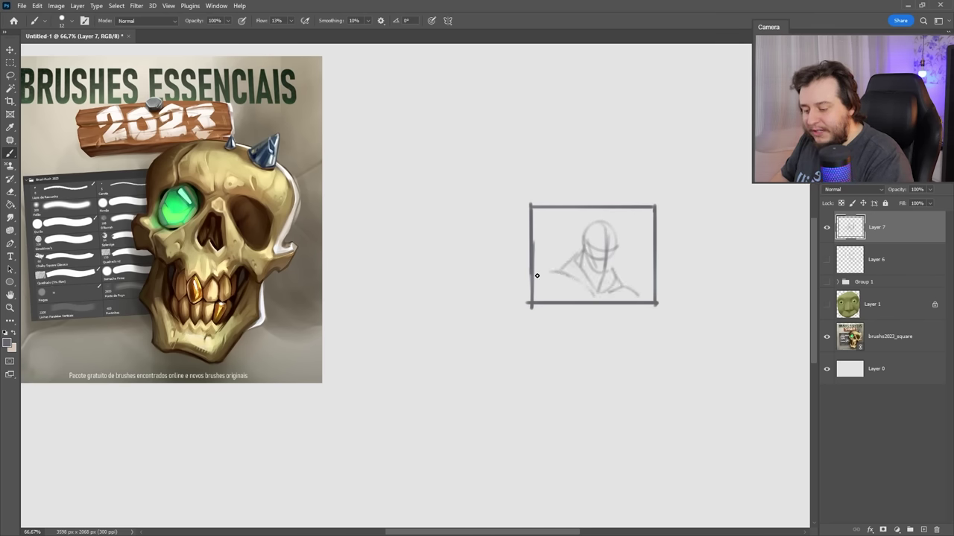
- Sketch a faint figure's neck, shoulders and shaded eye inside the frame
mouse_move(537, 273)
mouse_down()
mouse_move(565, 301)
mouse_move(633, 304)
mouse_up()
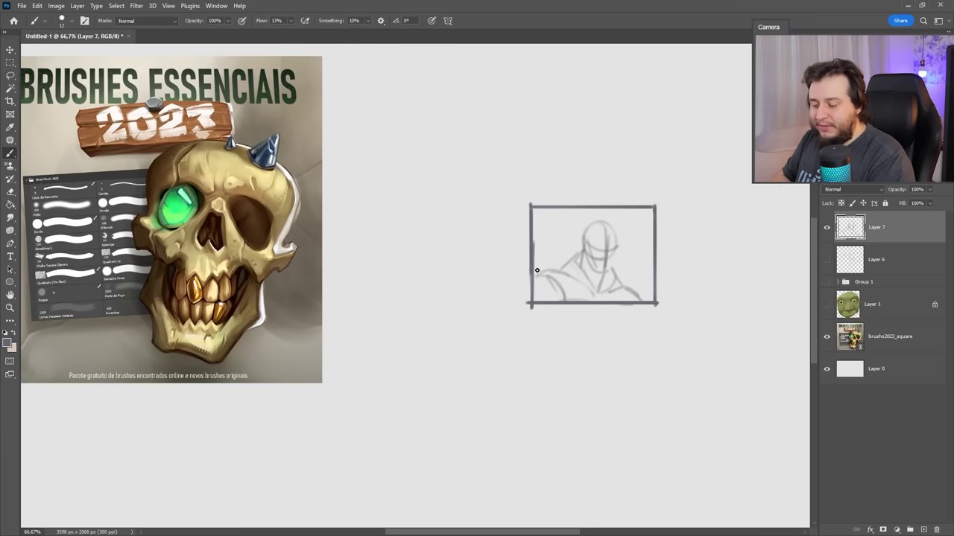
mouse_move(561, 273)
mouse_down()
mouse_move(582, 247)
mouse_move(606, 277)
mouse_move(653, 301)
mouse_up()
mouse_move(575, 284)
mouse_down()
mouse_move(597, 303)
mouse_move(622, 300)
mouse_up()
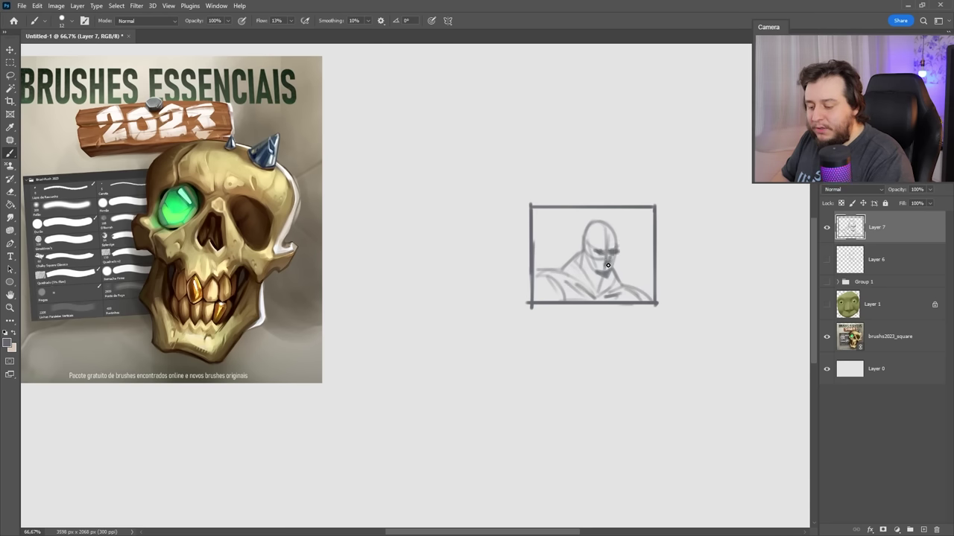
drag(587, 257, 582, 249)
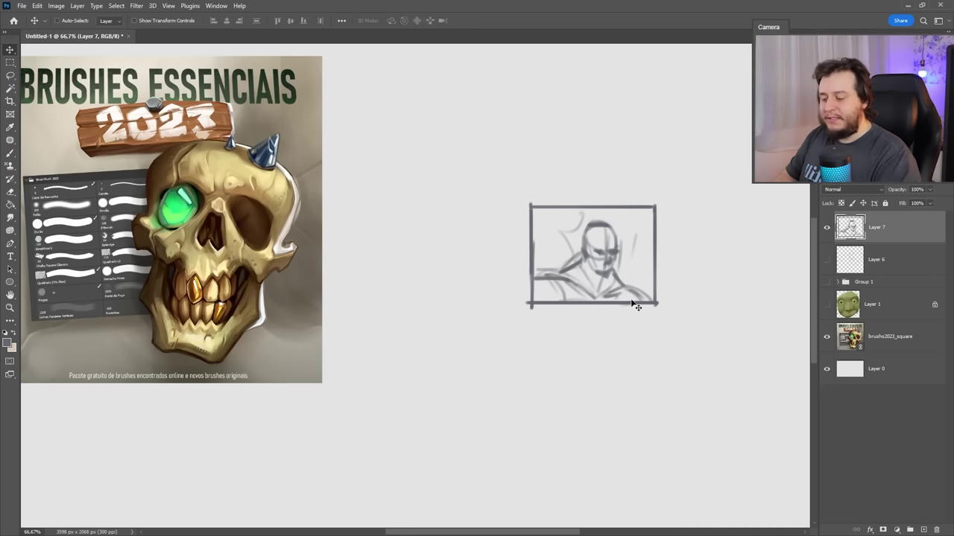
- Move the framed sketch up and left, then switch to the Lápis de Rascunho brush
key(v)
drag(628, 323, 449, 233)
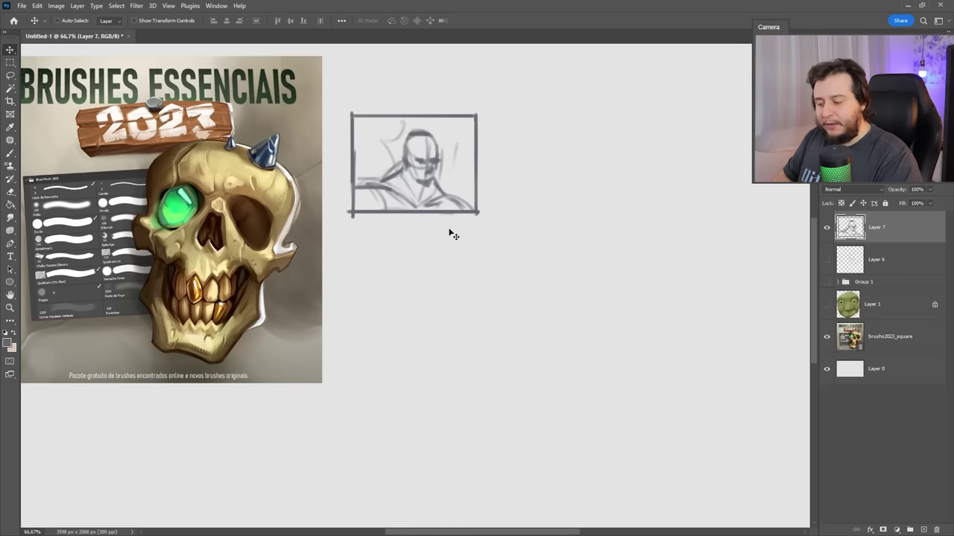
key(b)
right_click(634, 222)
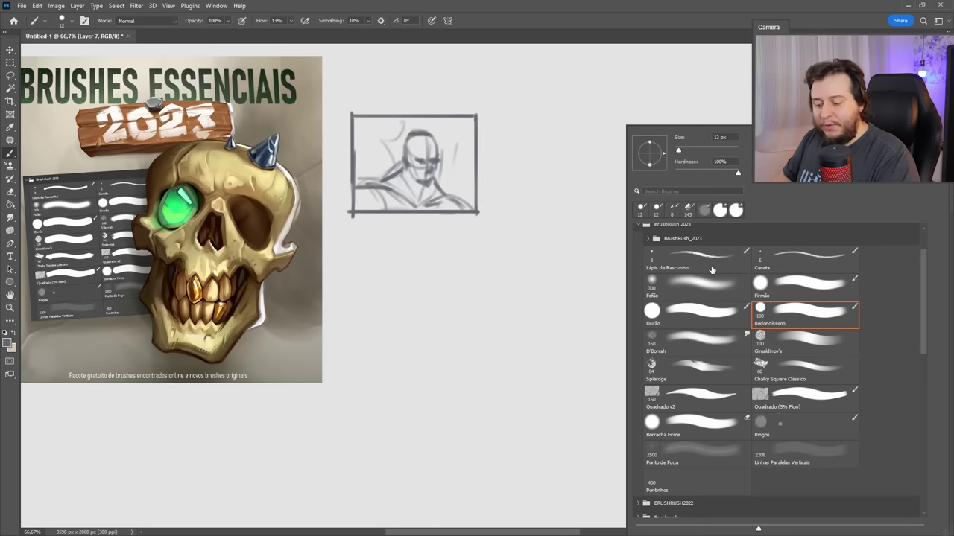
click(678, 260)
key(Return)
drag(498, 223, 521, 337)
key(ctrl+z)
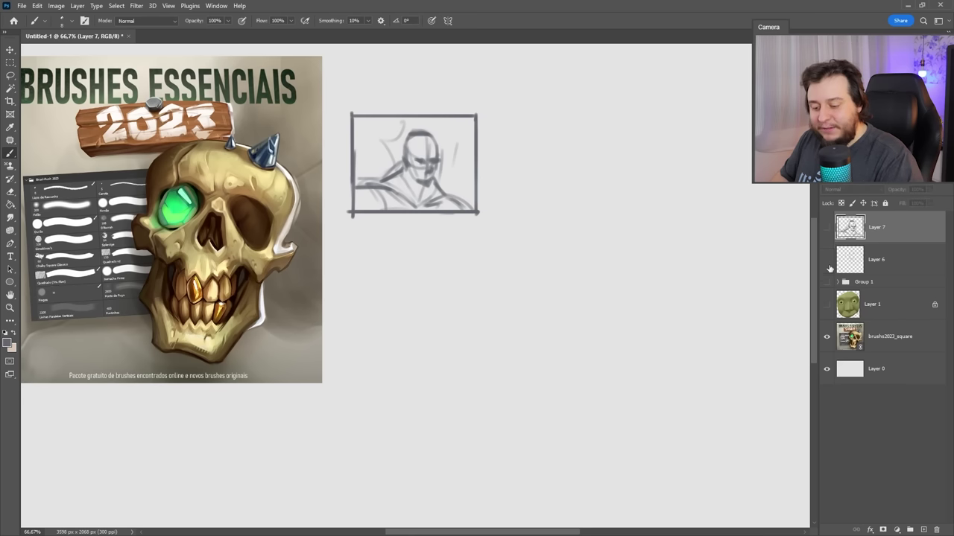
- Show Layer 6 again, make it active, and try out the Caneta brush
click(828, 267)
click(842, 262)
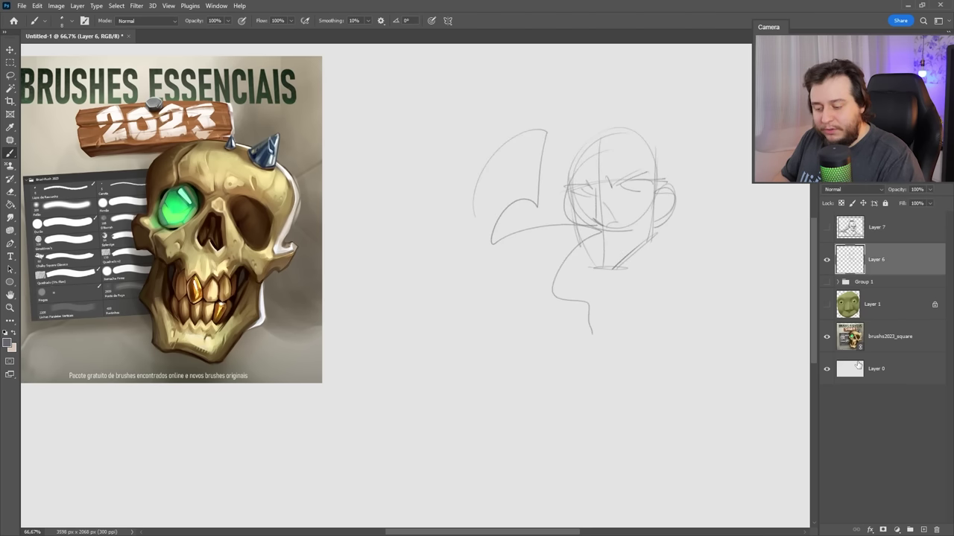
right_click(504, 216)
click(705, 266)
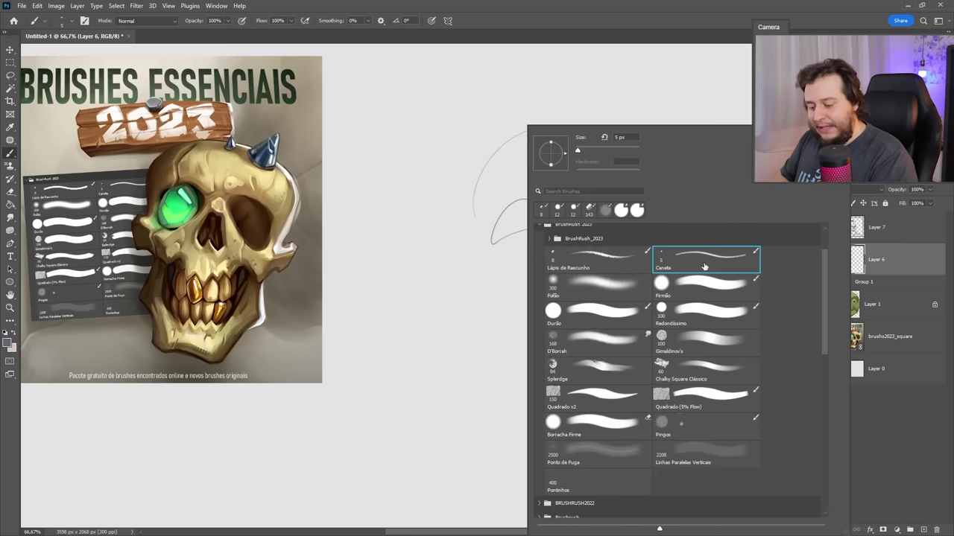
key(Return)
drag(634, 206, 622, 280)
key(ctrl+z)
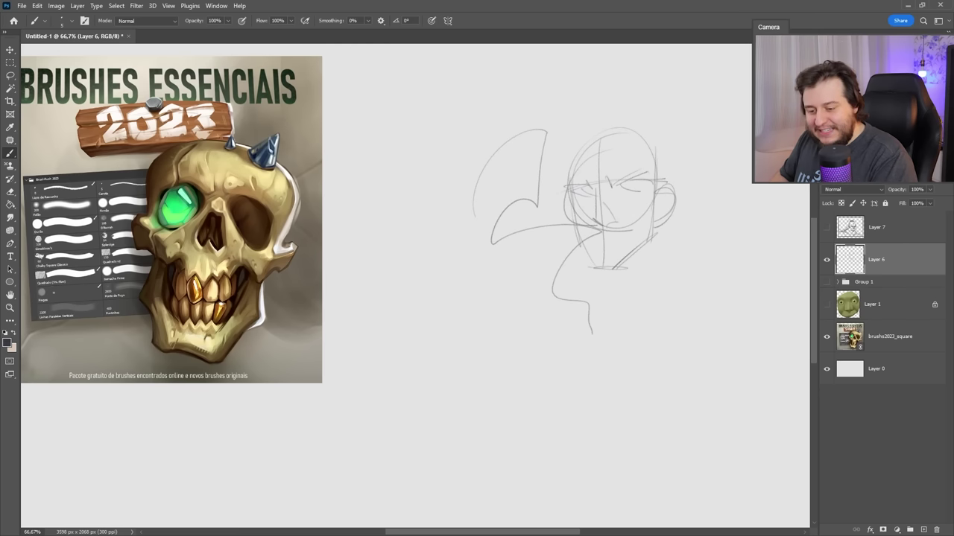
- Return to Lápis de Rascunho and undo the stray zigzag and V-shaped strokes
right_click(646, 336)
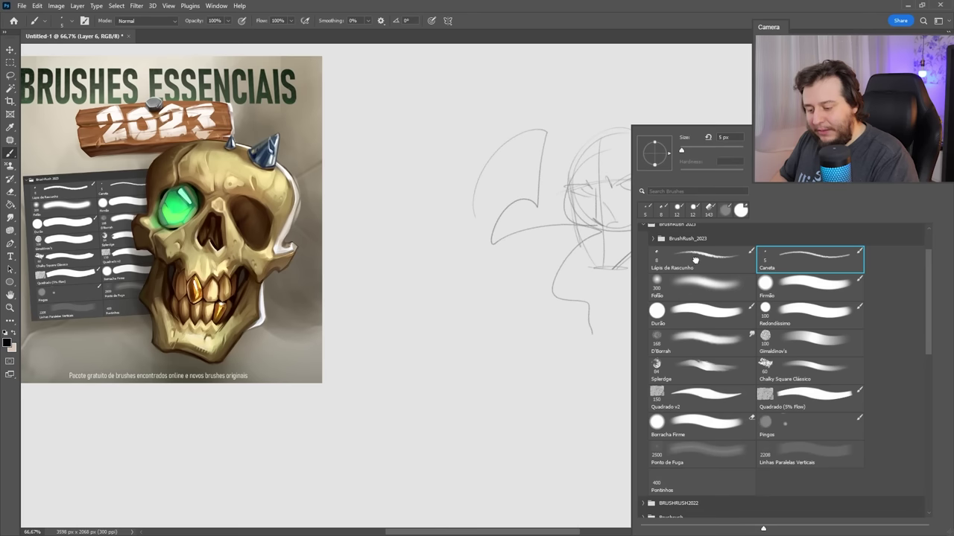
click(767, 260)
key(ctrl+z)
drag(647, 287, 644, 319)
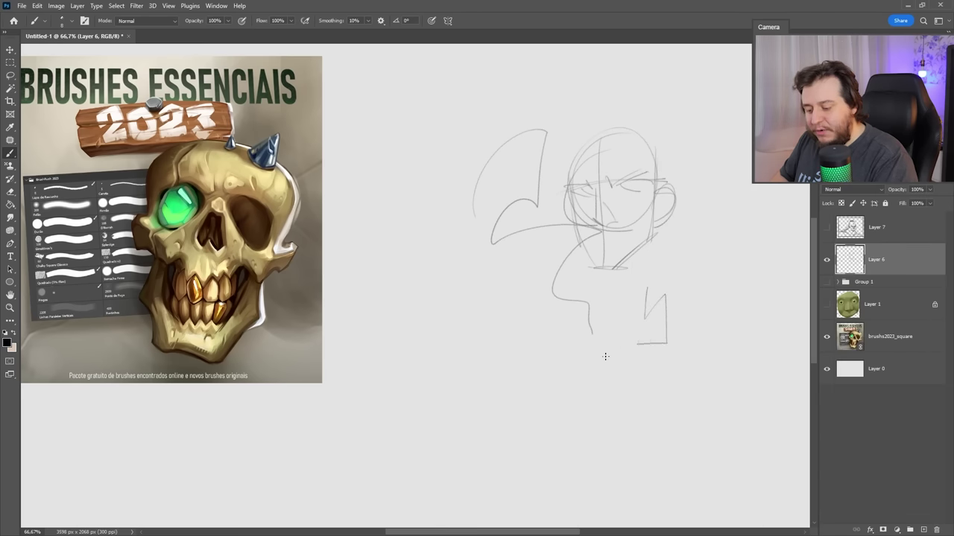
key(ctrl+z)
key(ctrl+z)
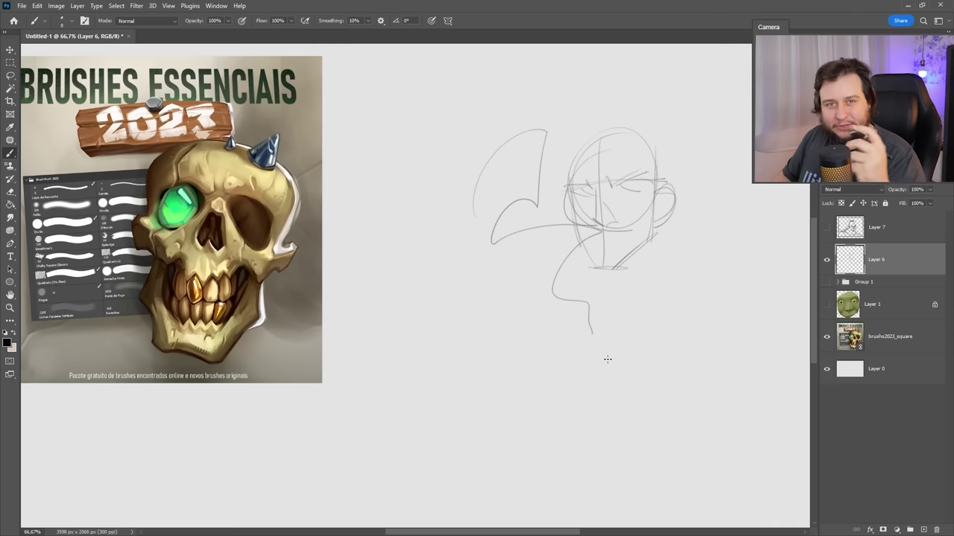
- Draw a straight-line octagon outline around the sketch
shift+click(413, 200)
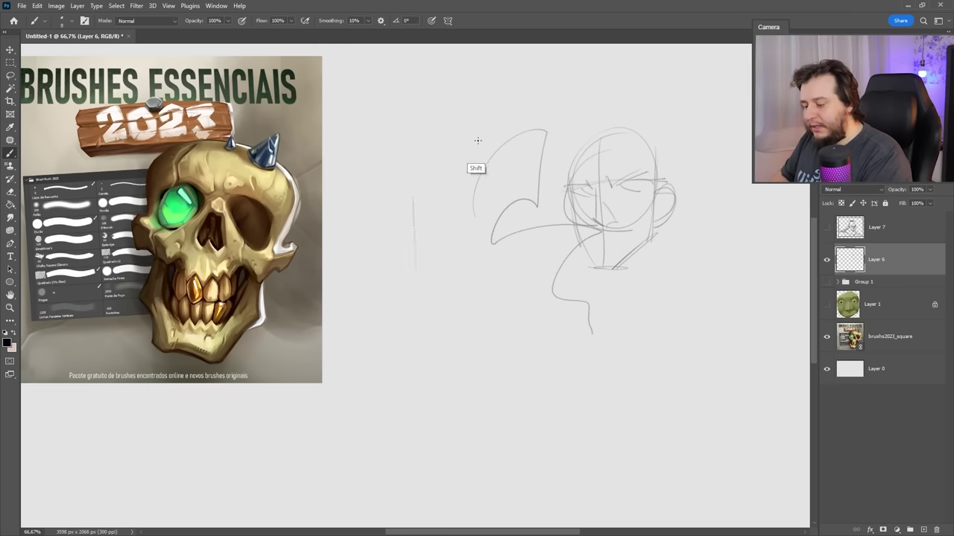
shift+click(492, 118)
shift+click(617, 100)
shift+click(717, 128)
shift+click(739, 255)
shift+click(709, 317)
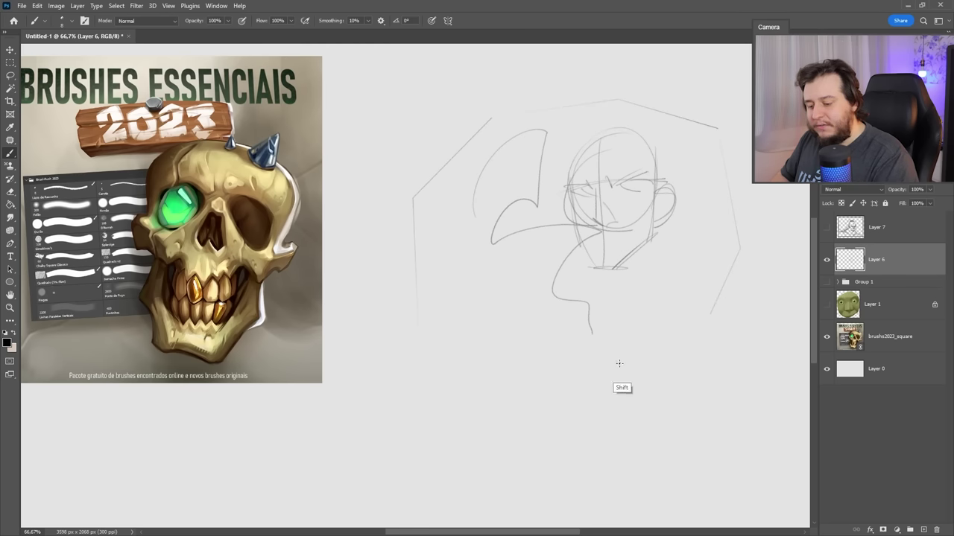
shift+click(615, 364)
shift+click(529, 341)
shift+click(500, 245)
shift+click(428, 311)
- Add more straight-line outlines and long crossing lines around the sketch
shift+click(417, 136)
shift+click(496, 100)
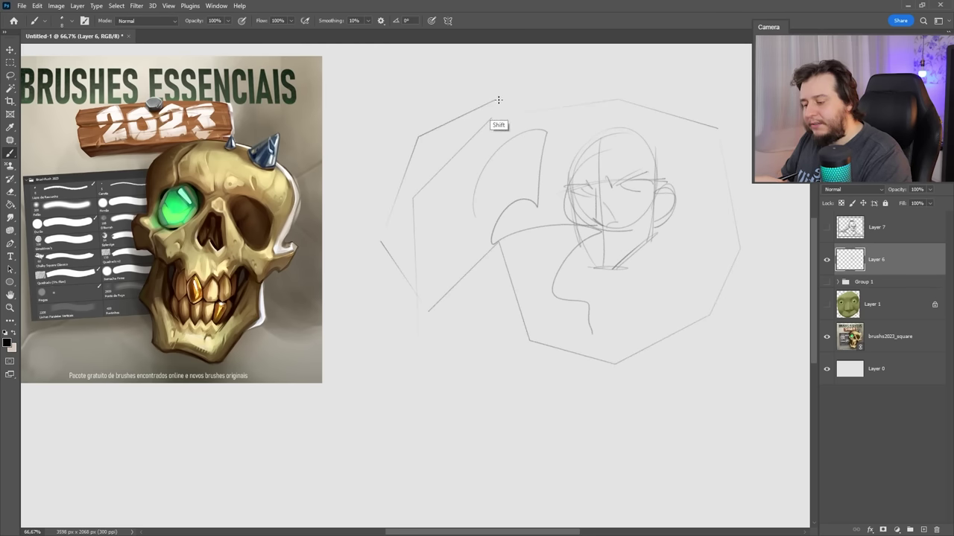
shift+click(607, 82)
shift+click(699, 97)
shift+click(749, 147)
shift+click(688, 290)
shift+click(707, 352)
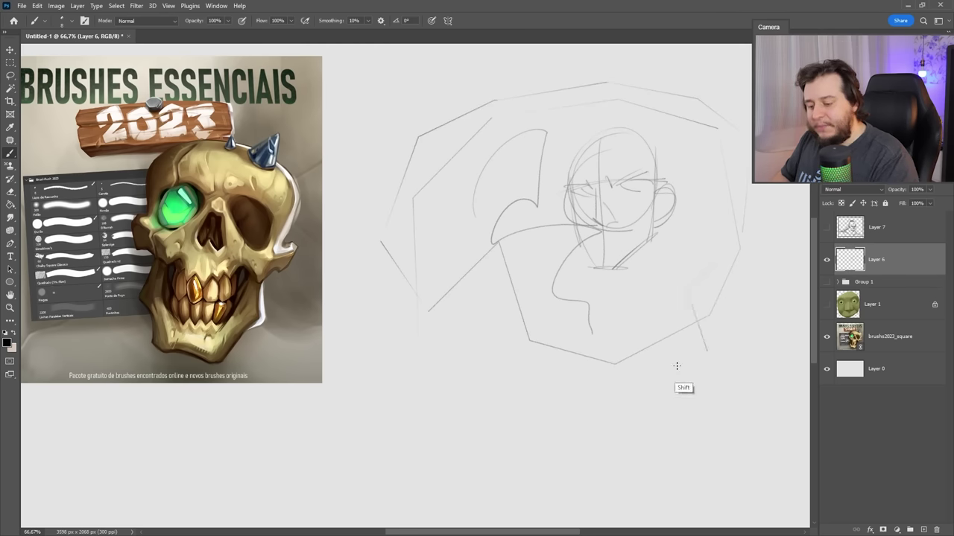
shift+click(615, 395)
shift+click(381, 423)
shift+click(782, 125)
shift+click(716, 409)
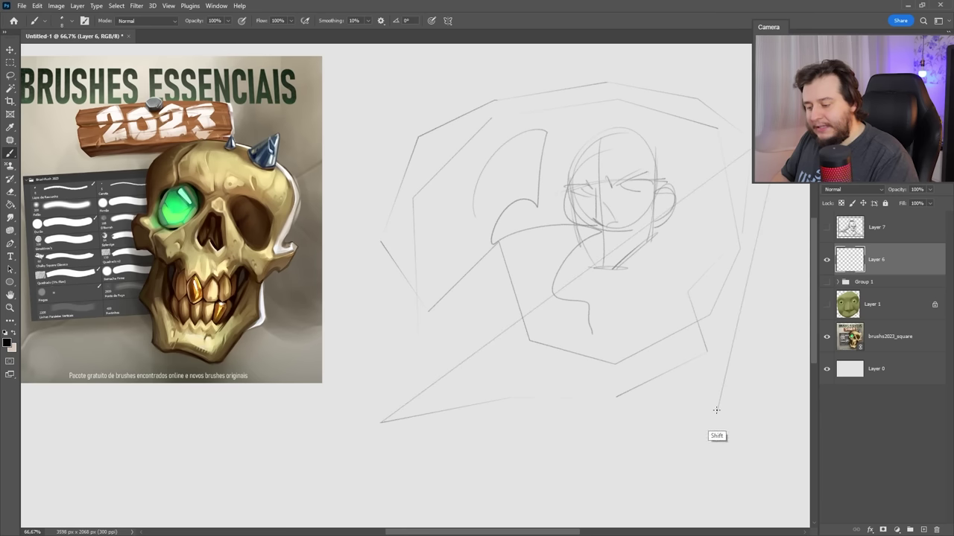
shift+click(360, 85)
shift+click(348, 383)
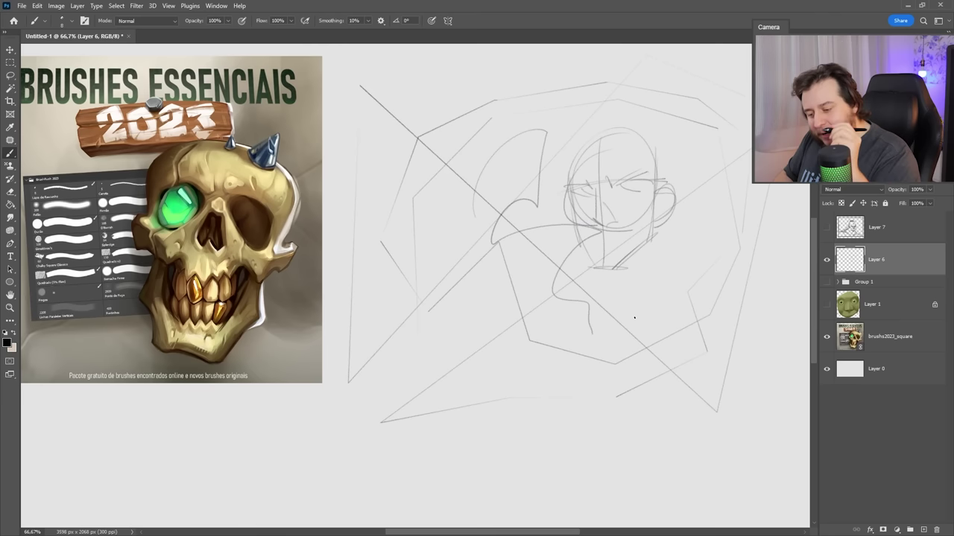
- Set brush smoothing to 0% and draw a straight polyline around the sketch
drag(699, 167, 695, 231)
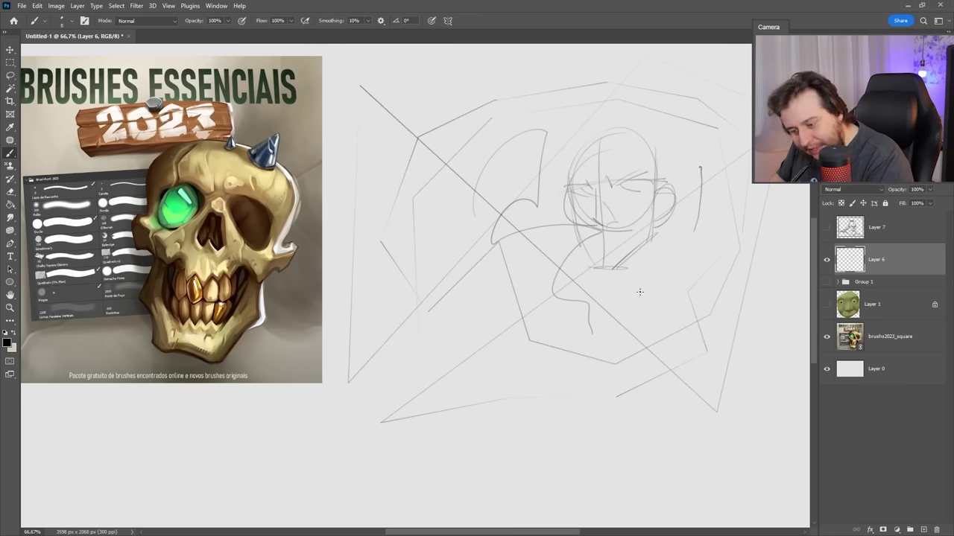
key(ctrl+z)
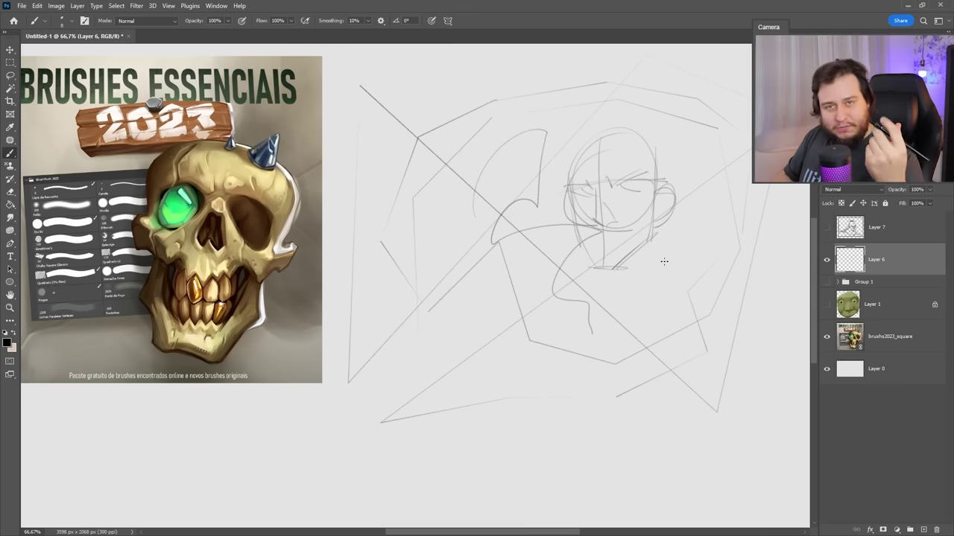
right_click(664, 252)
click(684, 30)
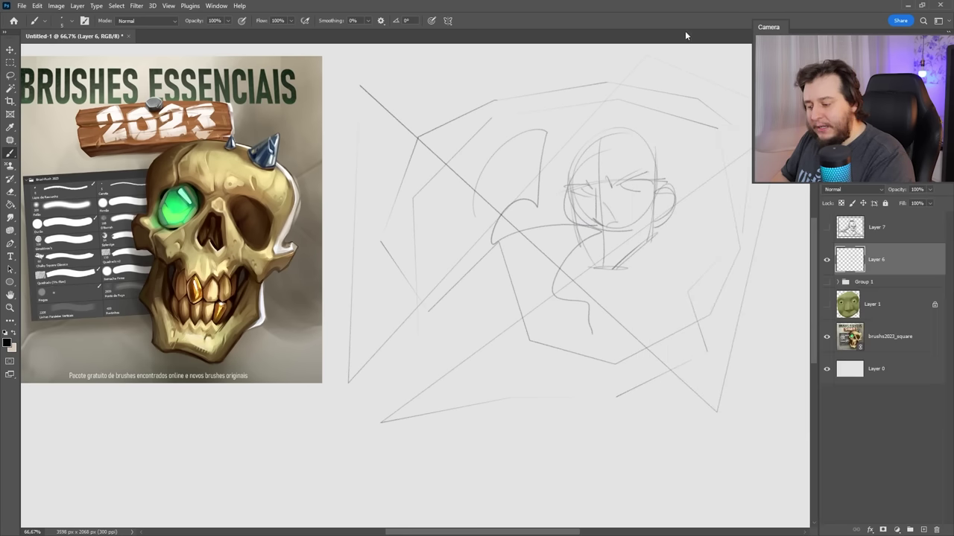
click(395, 288)
shift+click(441, 120)
shift+click(589, 62)
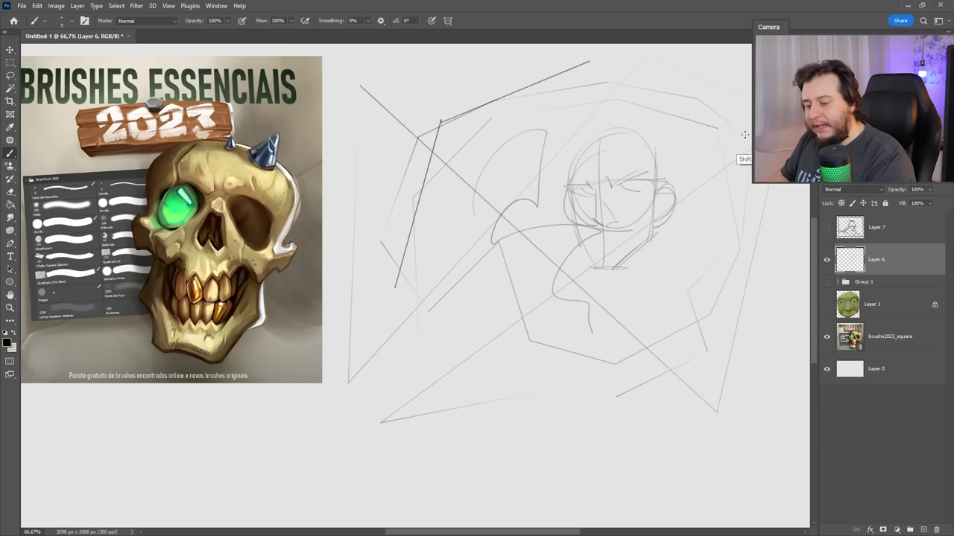
shift+click(745, 134)
shift+click(723, 291)
- Draw a bold straight Caneta outline, then clear every stroke from the layer
right_click(722, 291)
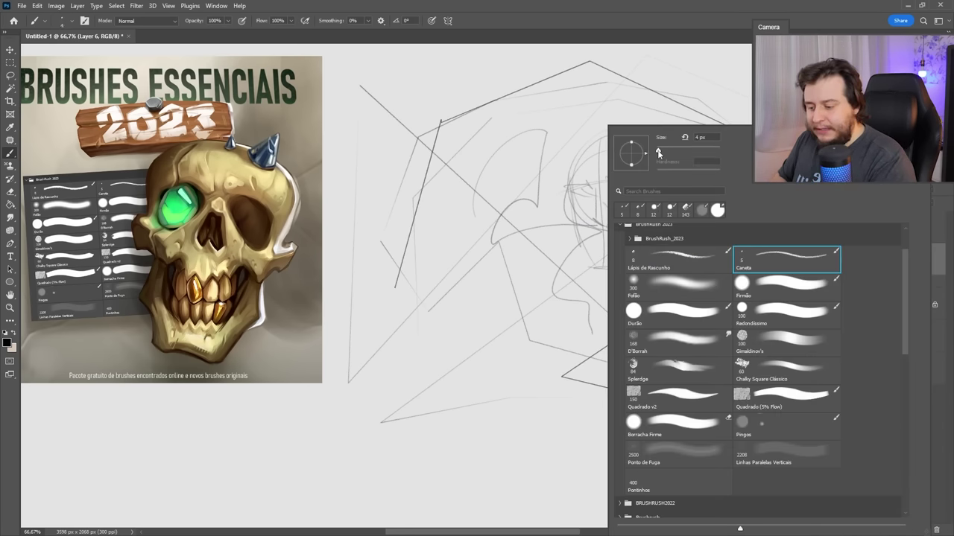
key(Return)
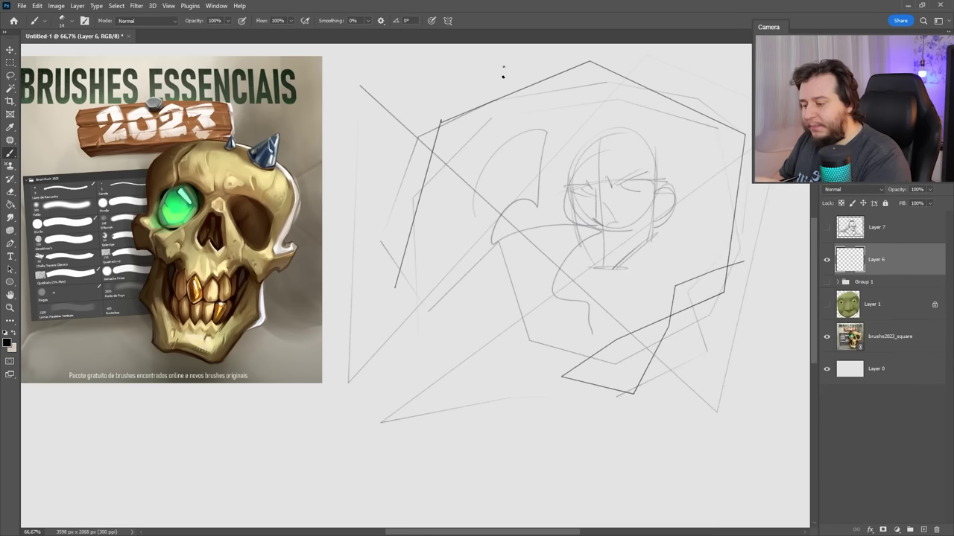
click(503, 65)
shift+click(457, 218)
shift+click(481, 334)
shift+click(628, 371)
shift+click(747, 207)
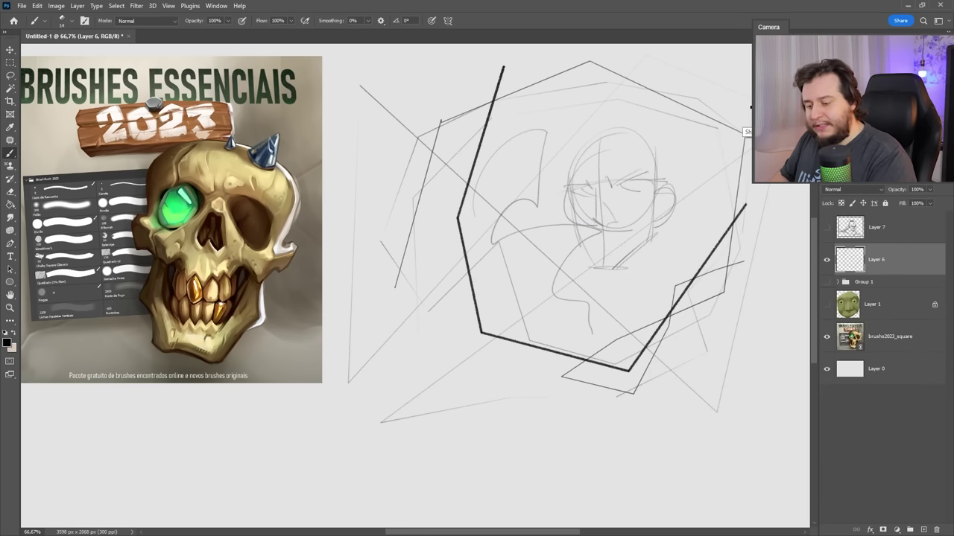
shift+click(751, 106)
shift+click(508, 66)
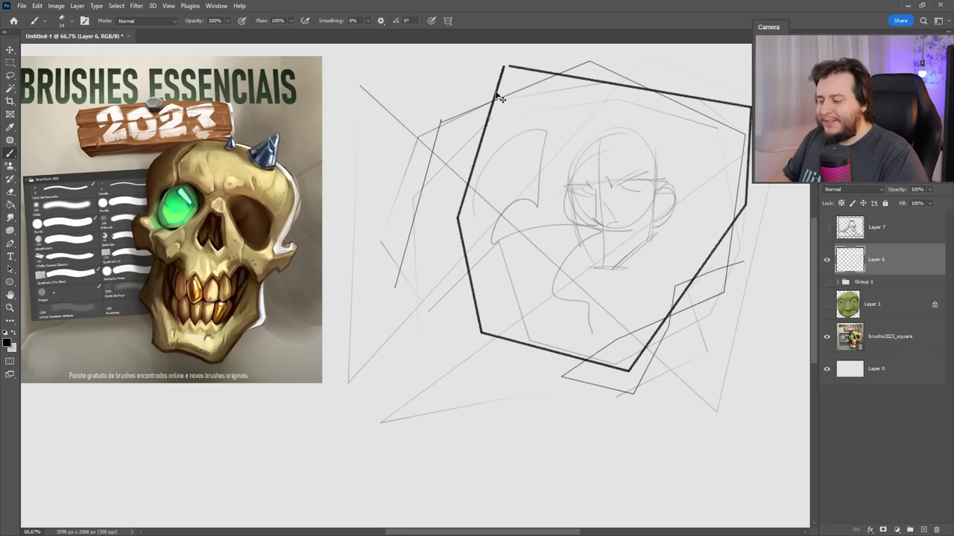
key(Delete)
right_click(606, 227)
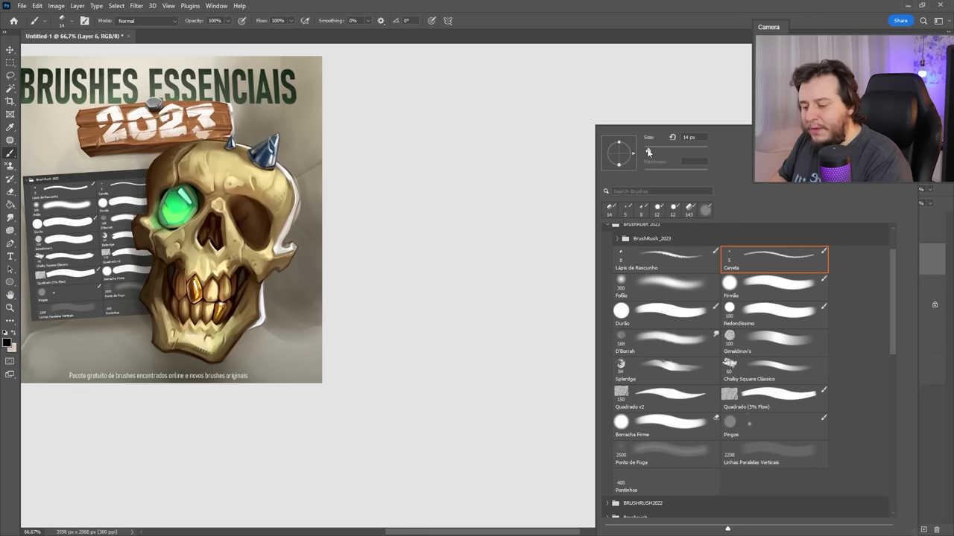
- Draw a straight-line triangle from a vanishing point on the left
key(Return)
click(358, 326)
shift+click(645, 94)
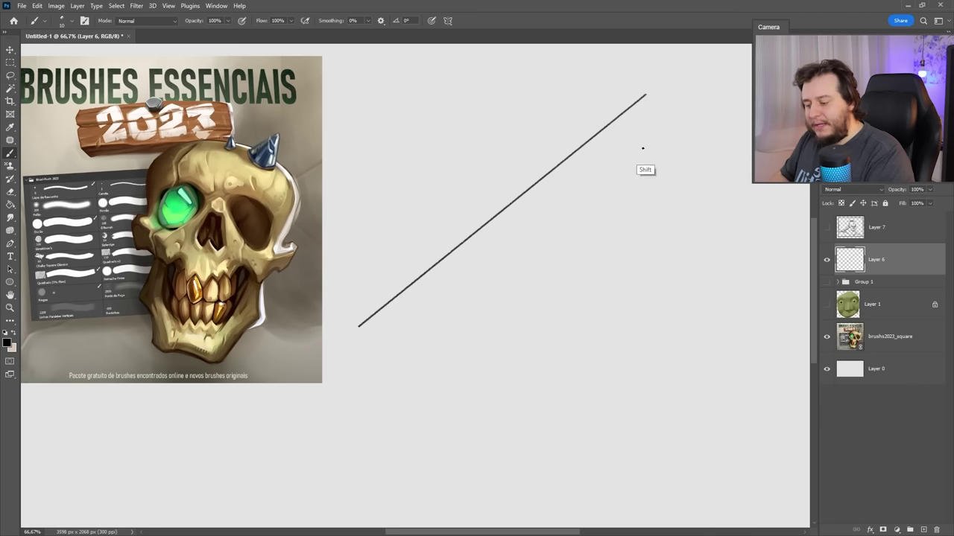
shift+click(667, 434)
click(646, 93)
shift+click(667, 462)
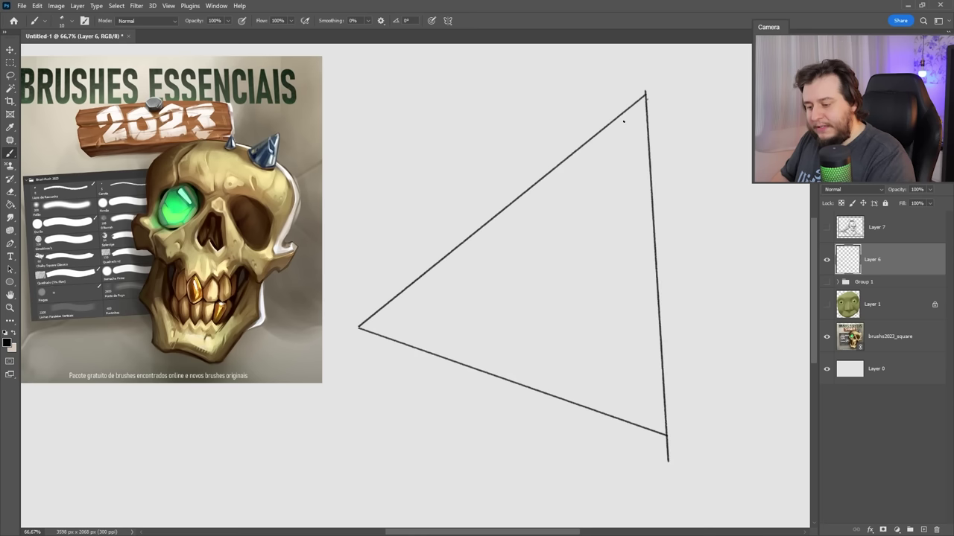
- Cross the triangle with several near-vertical straight lines
shift+click(552, 474)
click(680, 86)
shift+click(753, 475)
click(716, 91)
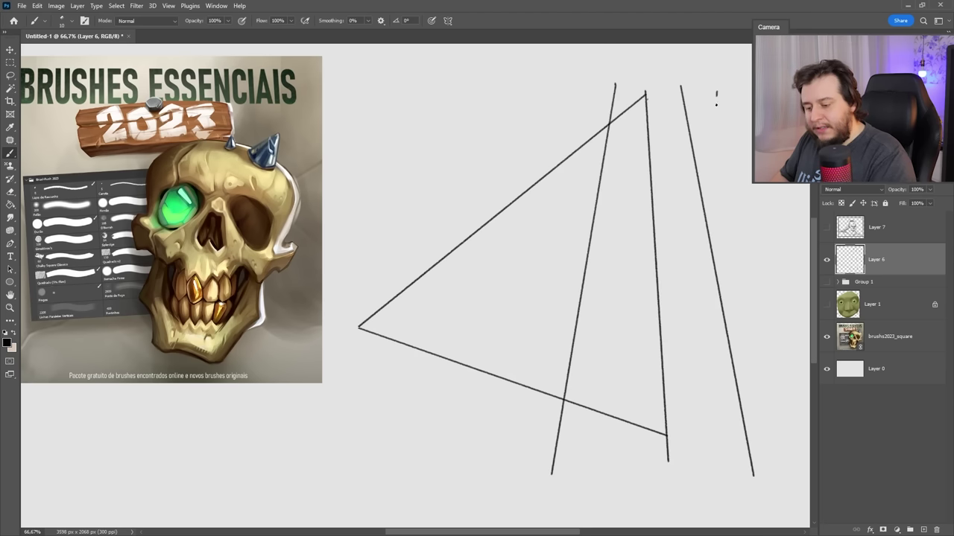
shift+click(808, 411)
shift+click(472, 450)
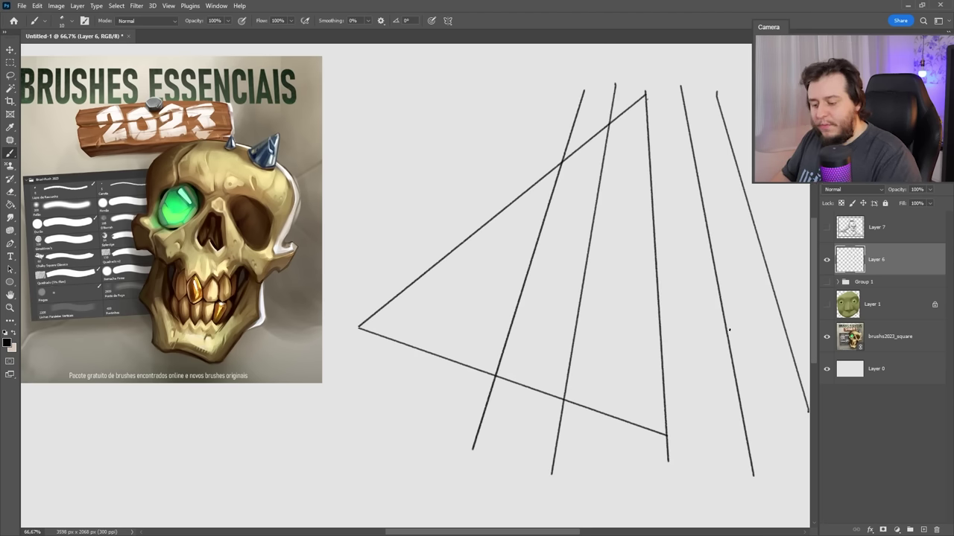
- Fan more straight rays from the vanishing point across the grid
shift+click(649, 155)
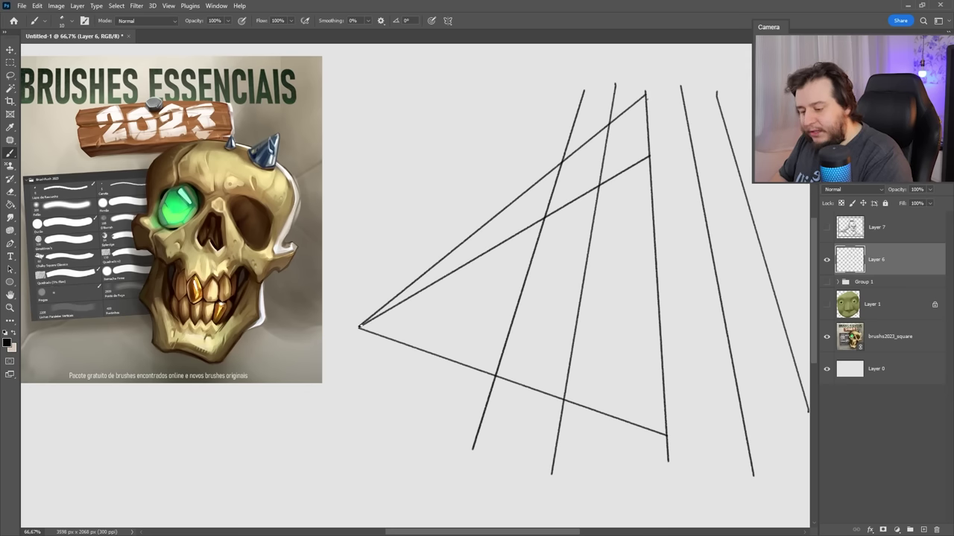
click(358, 328)
shift+click(655, 248)
click(359, 328)
shift+click(660, 342)
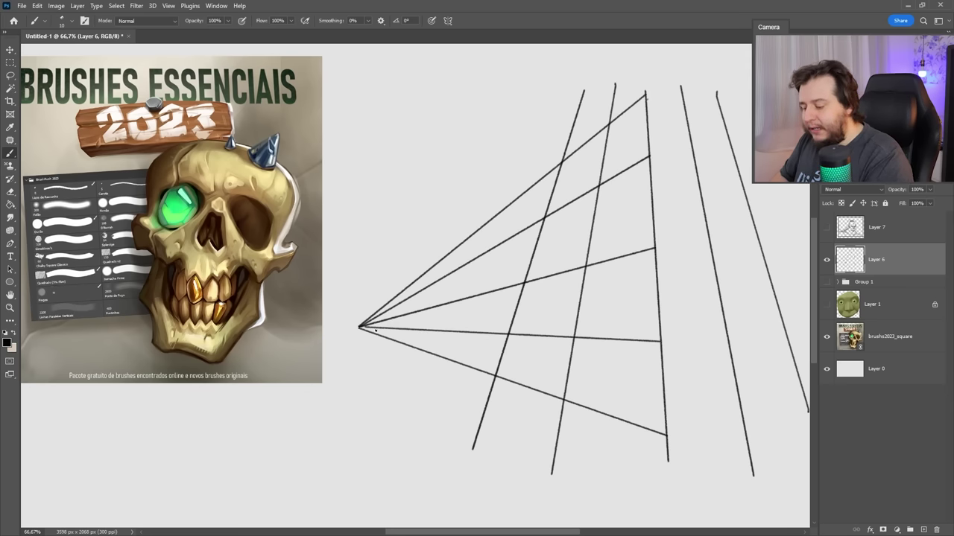
shift+click(659, 398)
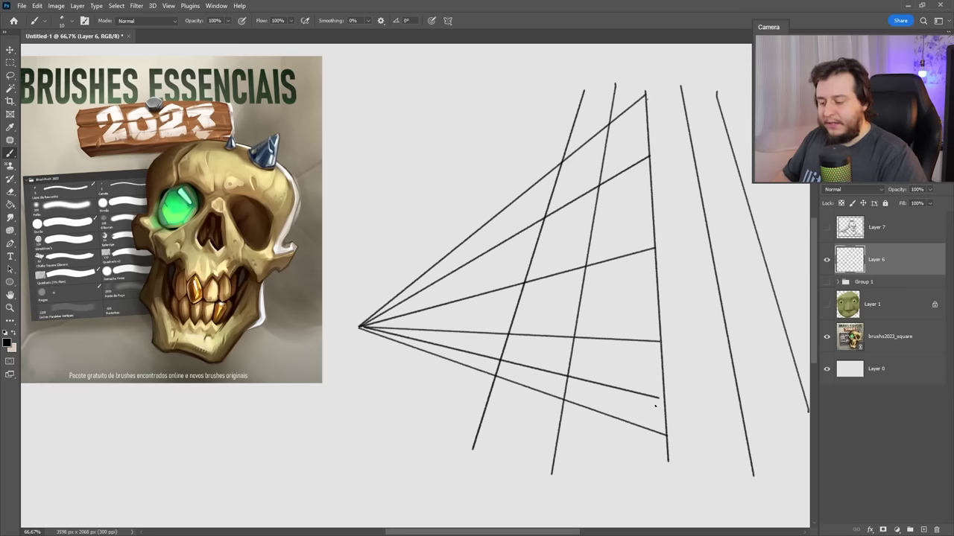
right_click(643, 305)
- Choose Lápis de Rascunho, fade the grid to 12% opacity, and add a new layer
click(701, 257)
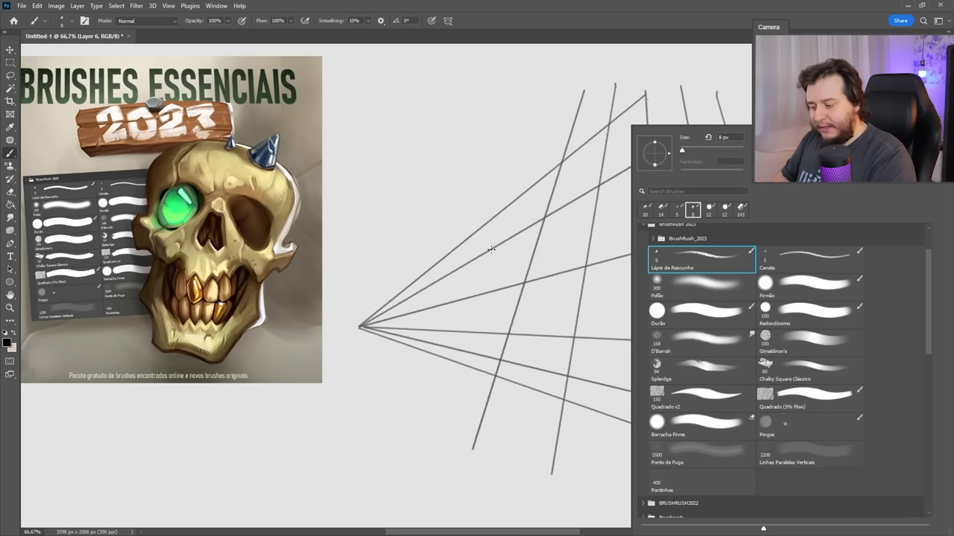
key(Return)
drag(397, 445, 497, 158)
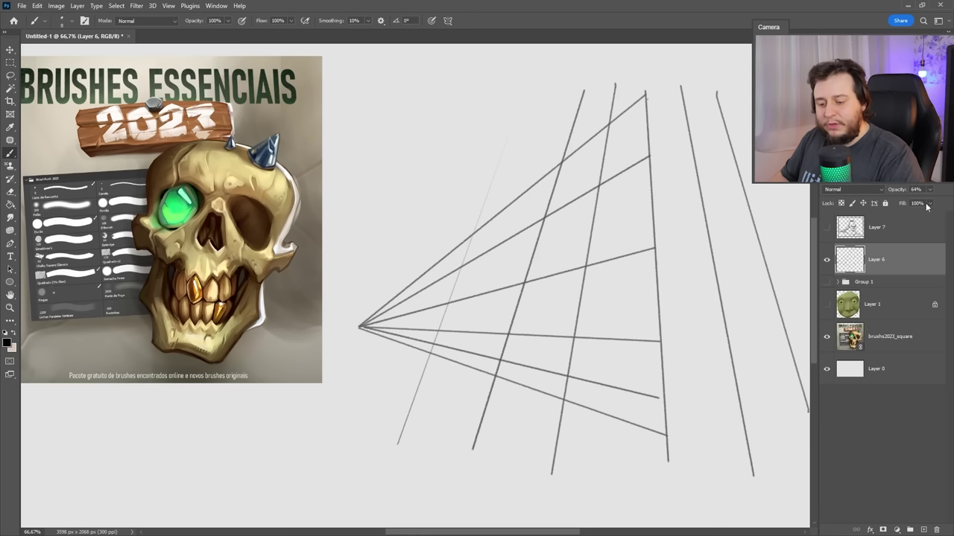
drag(908, 209, 906, 209)
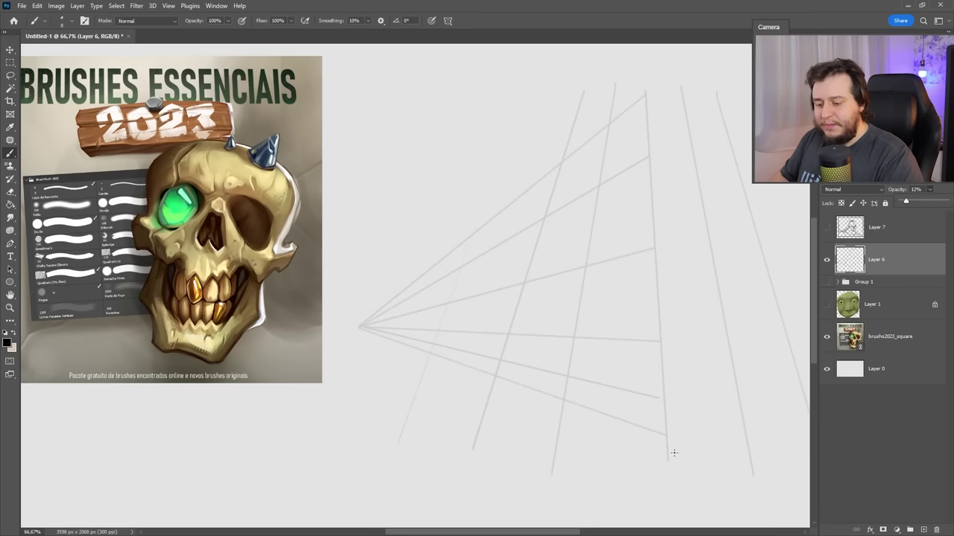
click(922, 530)
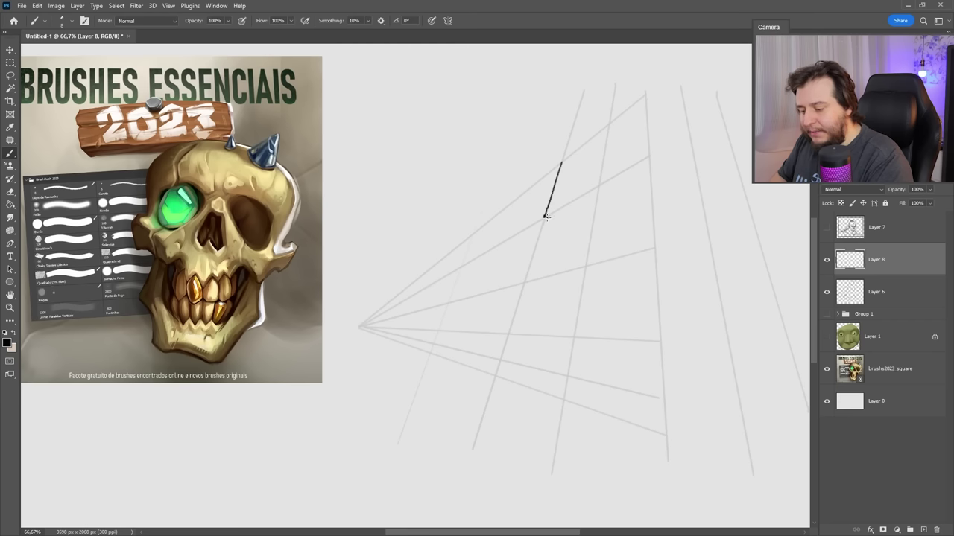
- Sketch a dark box along the grid guidelines, closing the lower box's right edge
drag(596, 186, 549, 212)
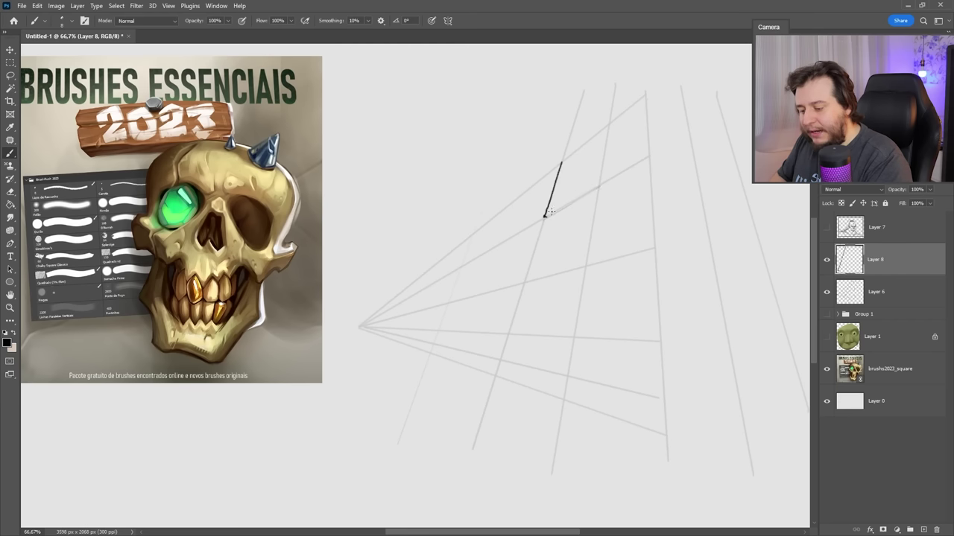
right_click(625, 222)
double_click(738, 264)
drag(560, 159, 543, 216)
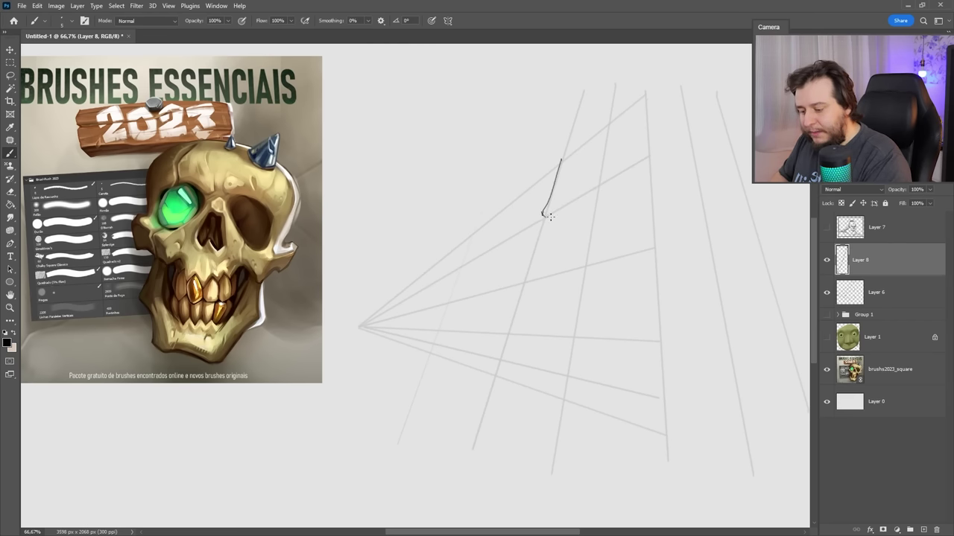
drag(600, 183, 609, 123)
drag(560, 160, 609, 121)
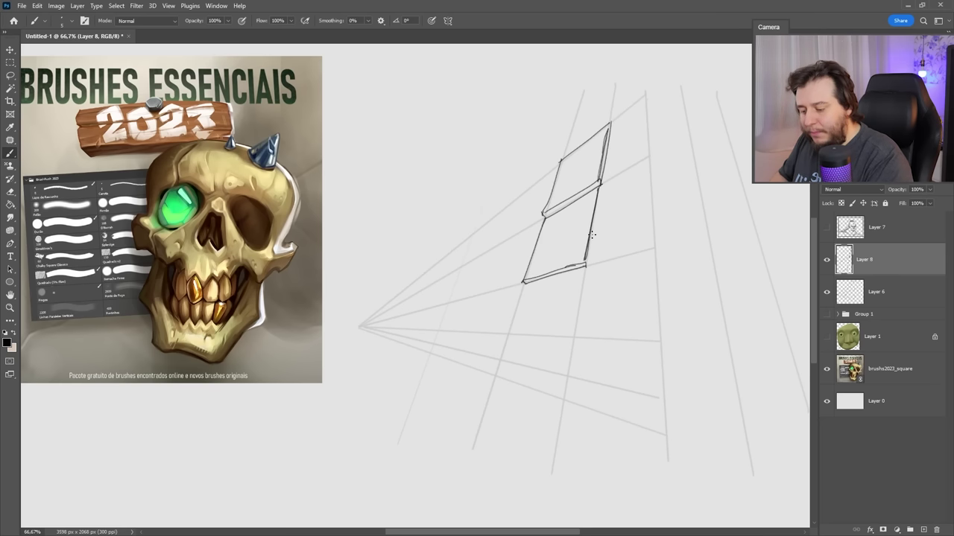
drag(586, 265, 574, 337)
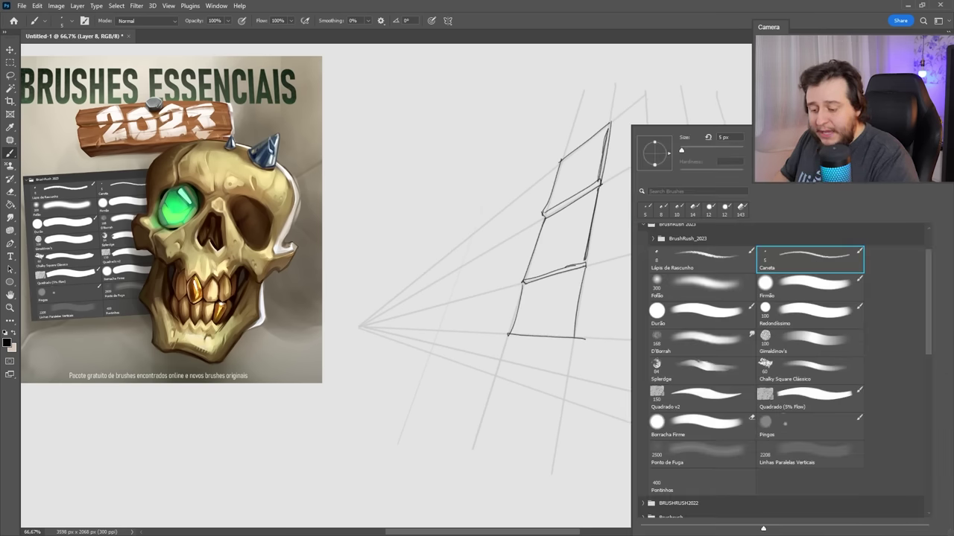
- Set smoothing to 10%, undo the stray faint strokes, and draw the box's right side
right_click(630, 298)
double_click(700, 261)
drag(534, 130, 522, 203)
key(ctrl+z)
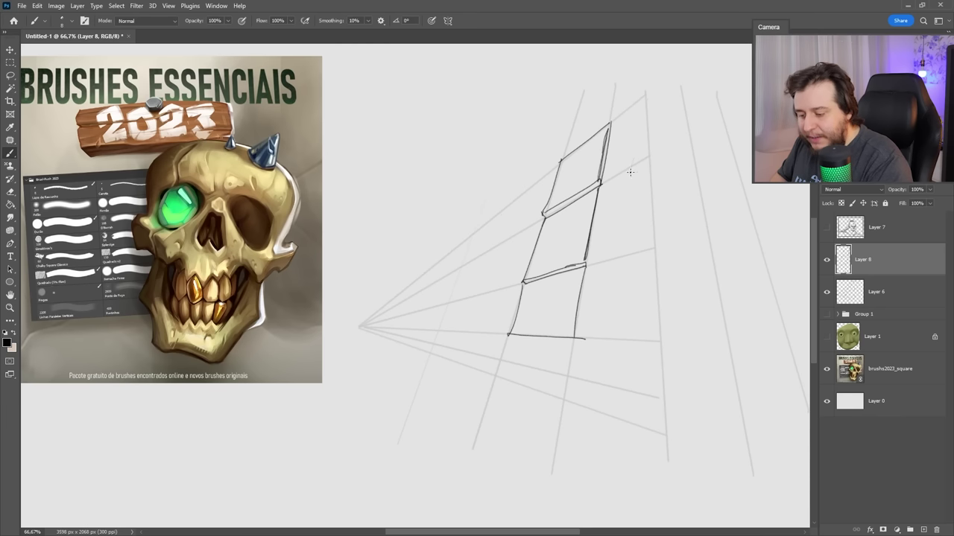
key(ctrl+z)
mouse_move(652, 155)
mouse_down()
mouse_move(635, 225)
mouse_move(649, 273)
mouse_move(639, 372)
mouse_up()
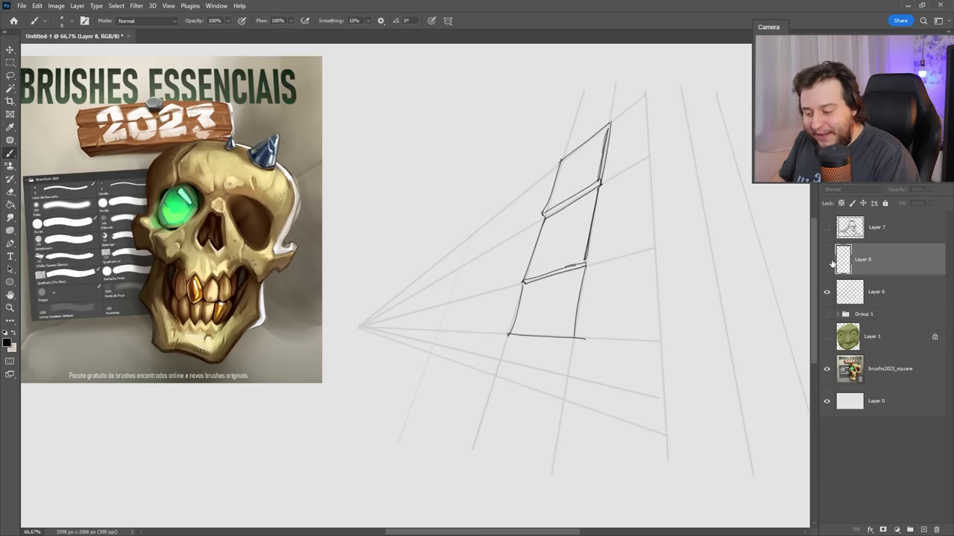
- Hide Layers 6 and 8, then add a new empty Layer 9 for painting
key(ctrl+comma)
key(ctrl+comma)
key(ctrl+comma)
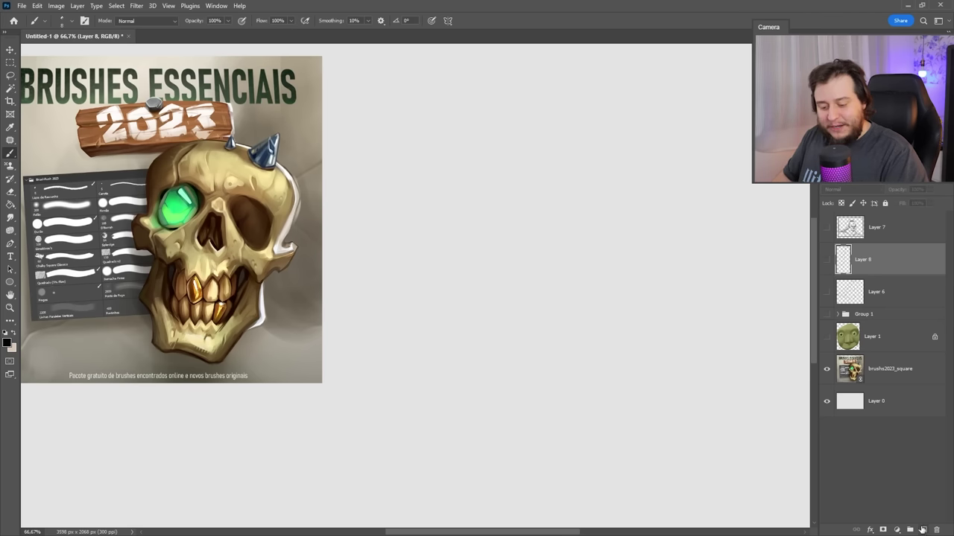
click(923, 530)
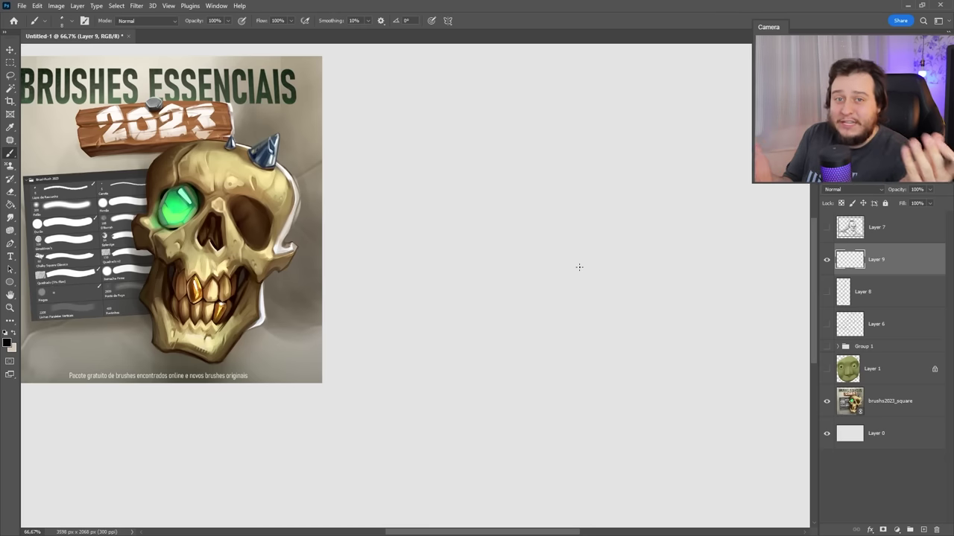
- Select the Gimaldinov's brush, paint a grey zigzag test stroke, and undo the grey test strokes
right_click(631, 183)
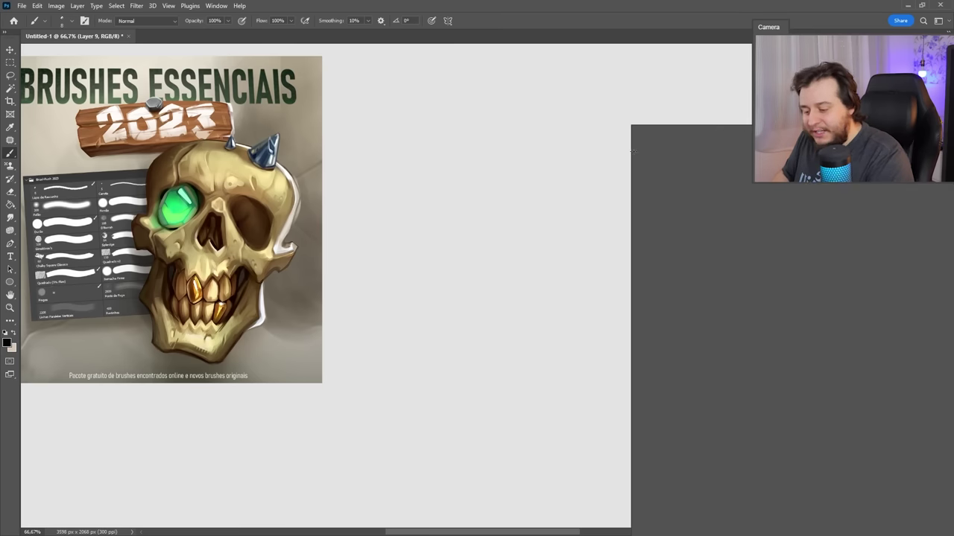
click(779, 350)
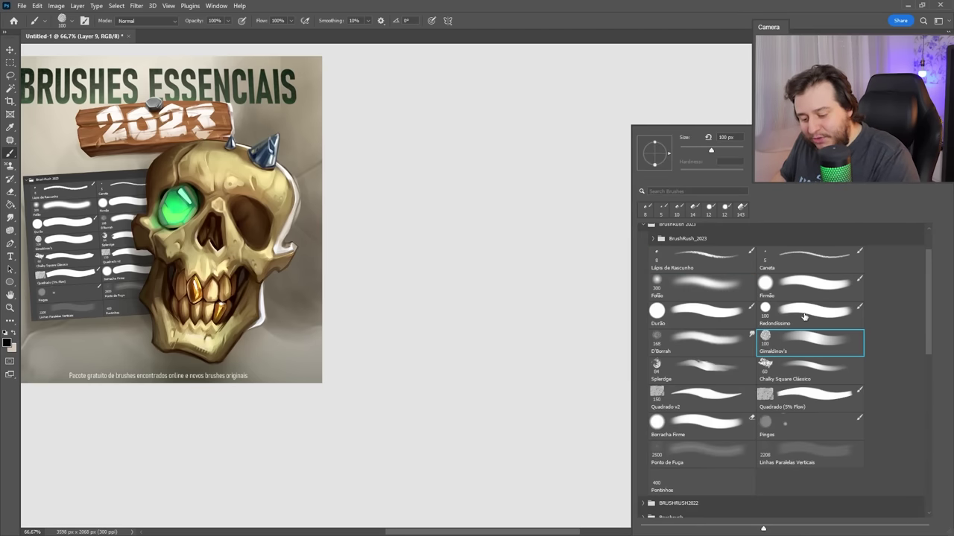
key(Return)
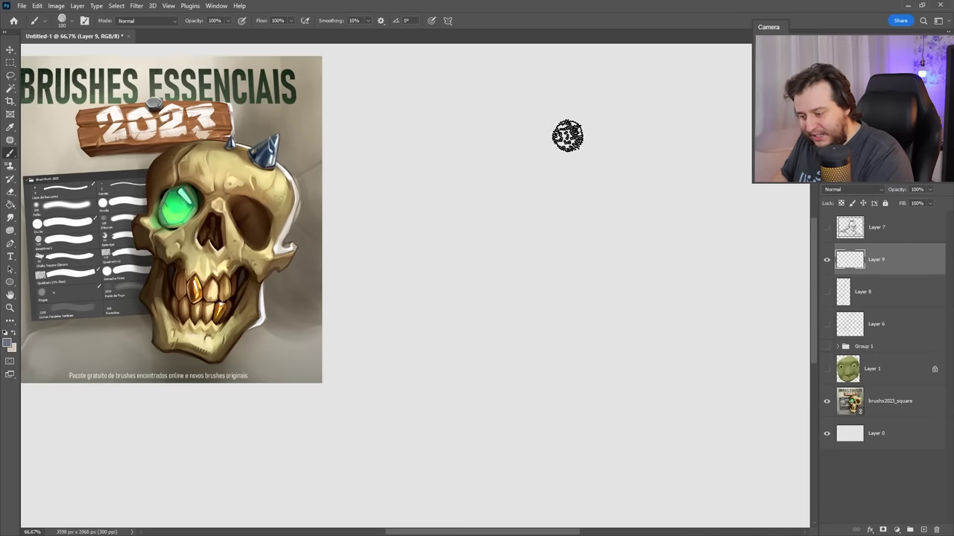
drag(571, 127, 578, 316)
key(ctrl+z)
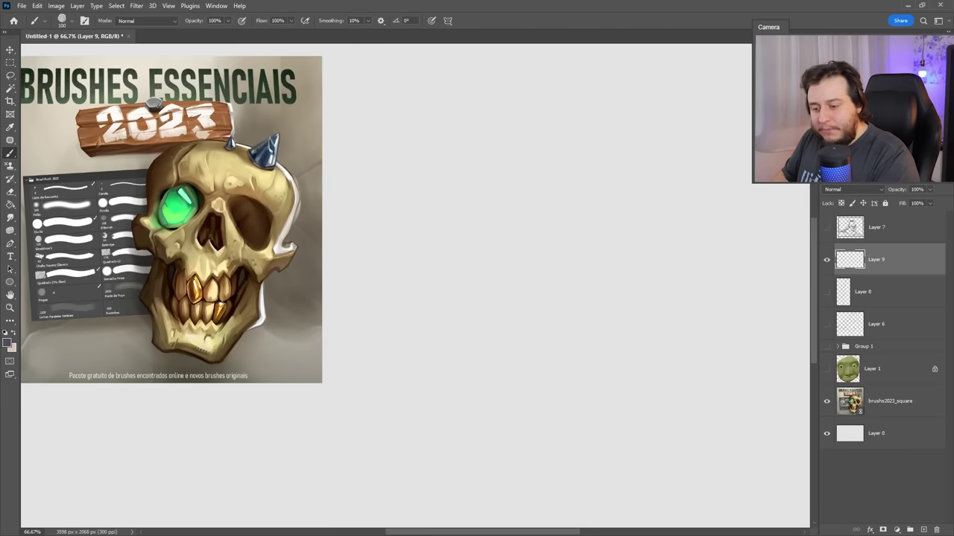
key(ctrl+z)
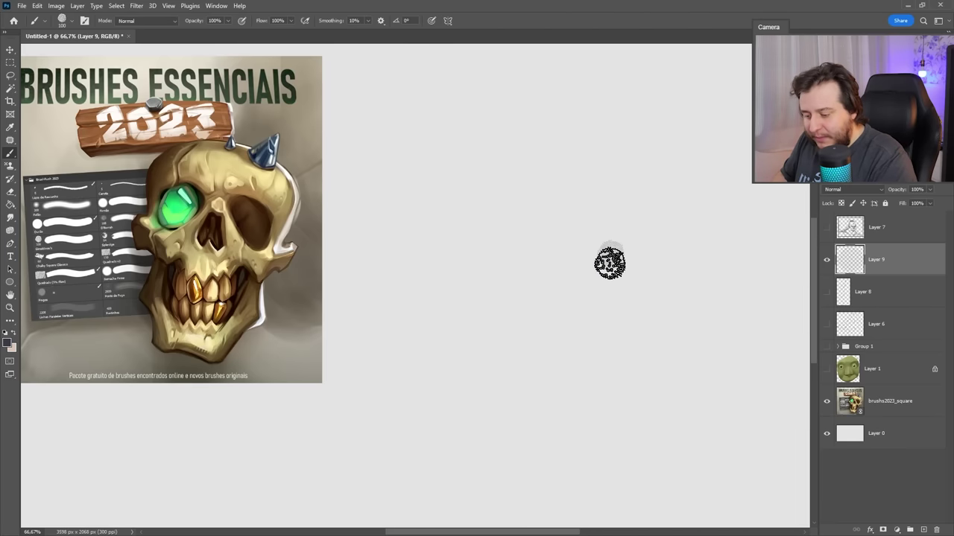
- Dab a grey test mark and zoom in on it, undo it, then paint an h-shaped group of grey strokes
click(609, 255)
key(z)
drag(589, 237, 696, 368)
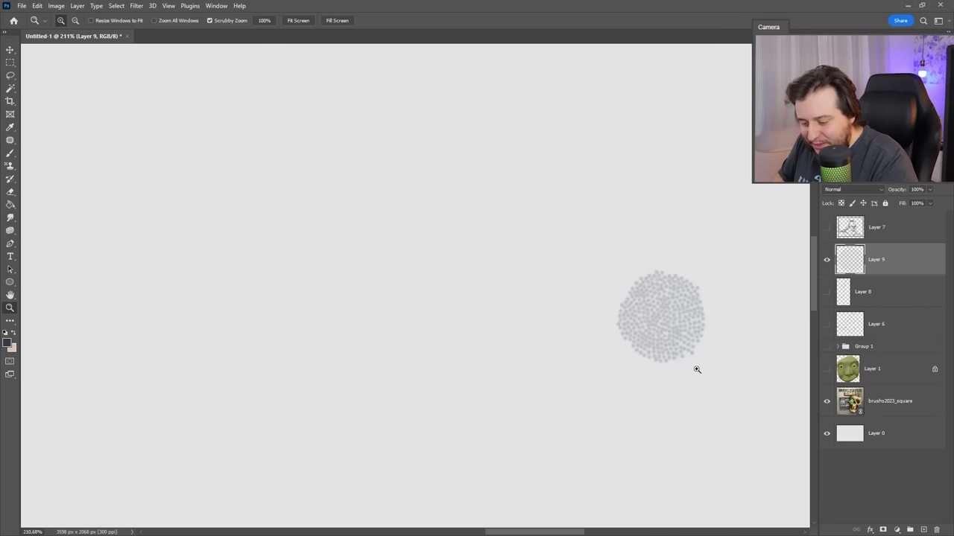
key(ctrl+z)
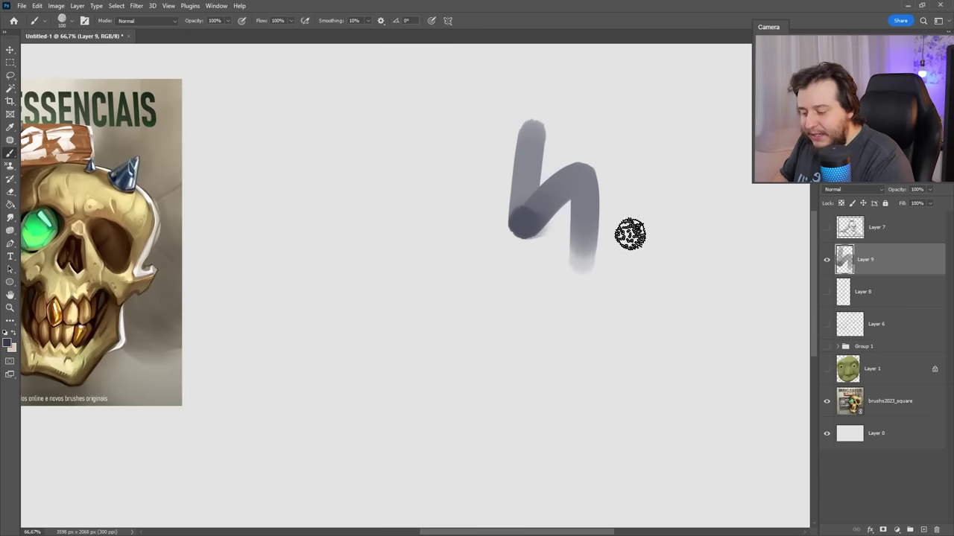
drag(631, 204, 629, 272)
drag(662, 228, 655, 287)
drag(681, 173, 668, 246)
drag(701, 187, 695, 240)
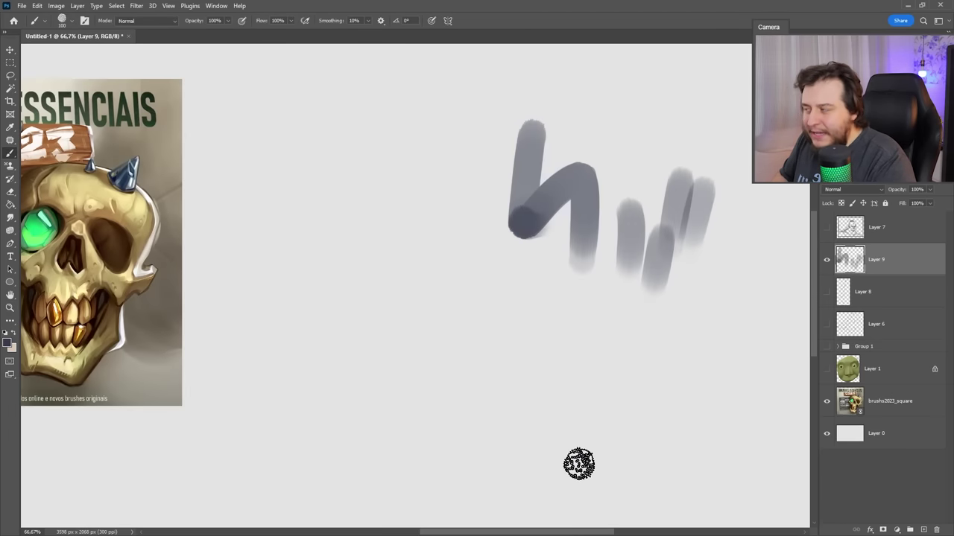
- Paint a cluster of grey test strokes on the left, then delete all the test strokes
drag(361, 216, 372, 272)
drag(275, 274, 298, 331)
drag(350, 309, 372, 376)
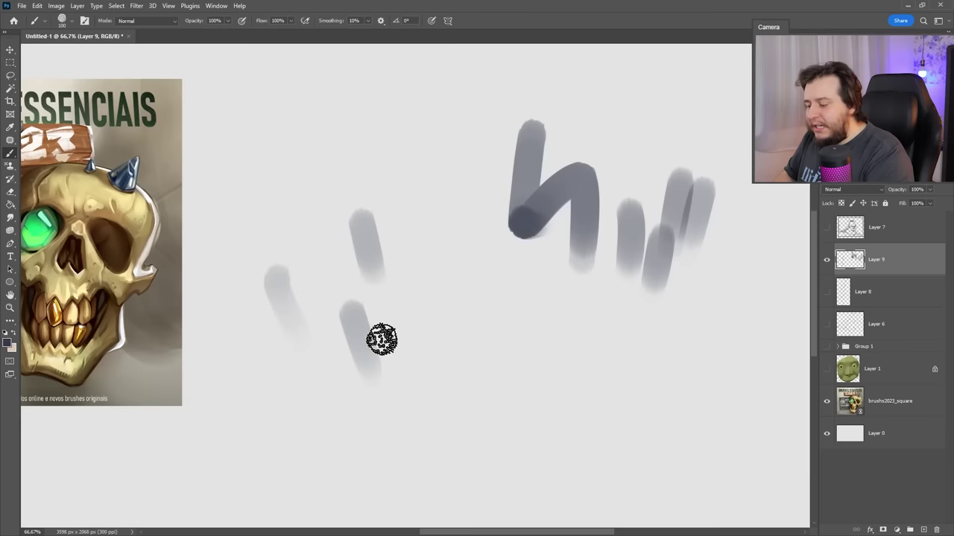
drag(395, 290, 410, 377)
mouse_move(424, 269)
mouse_down()
mouse_move(436, 327)
mouse_move(466, 376)
mouse_up()
drag(474, 304, 493, 411)
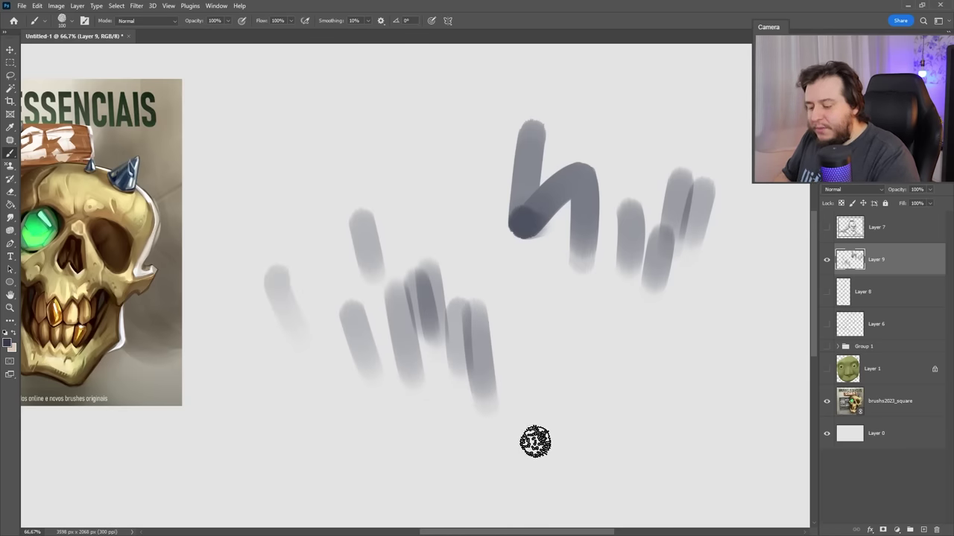
drag(553, 388, 590, 381)
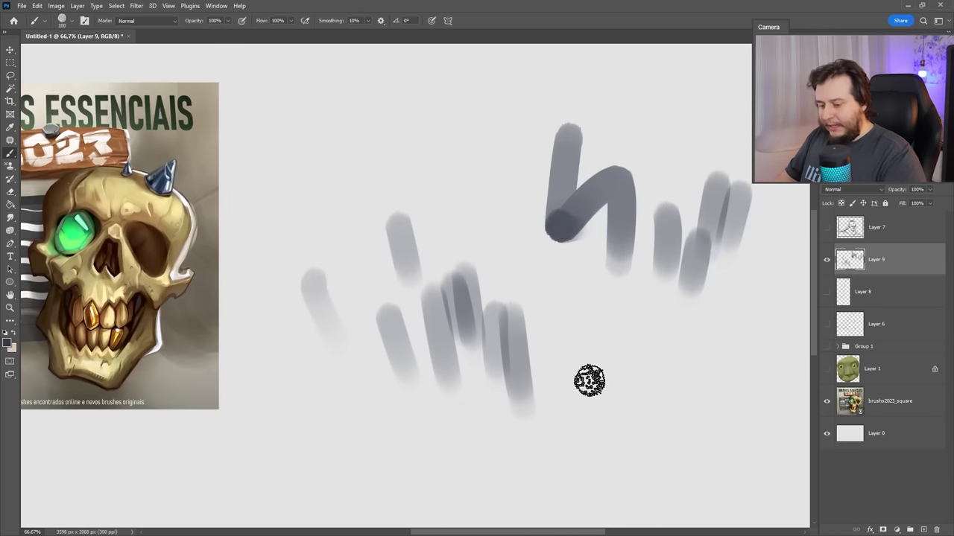
key(Delete)
- Paint three soft grey vertical strokes with the soft 300 px brush, setting flow to 80%
right_click(589, 381)
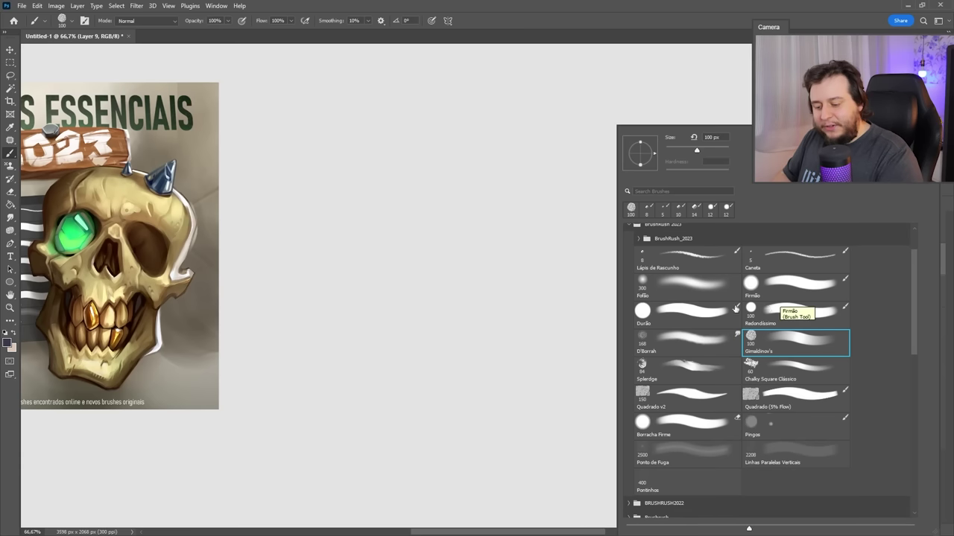
click(693, 288)
drag(380, 160, 386, 301)
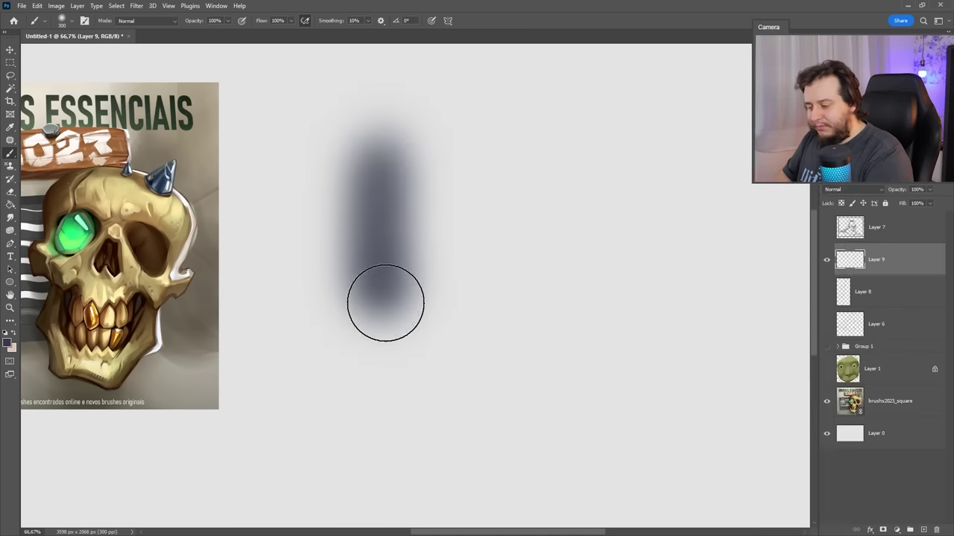
drag(452, 160, 456, 302)
drag(536, 123, 555, 335)
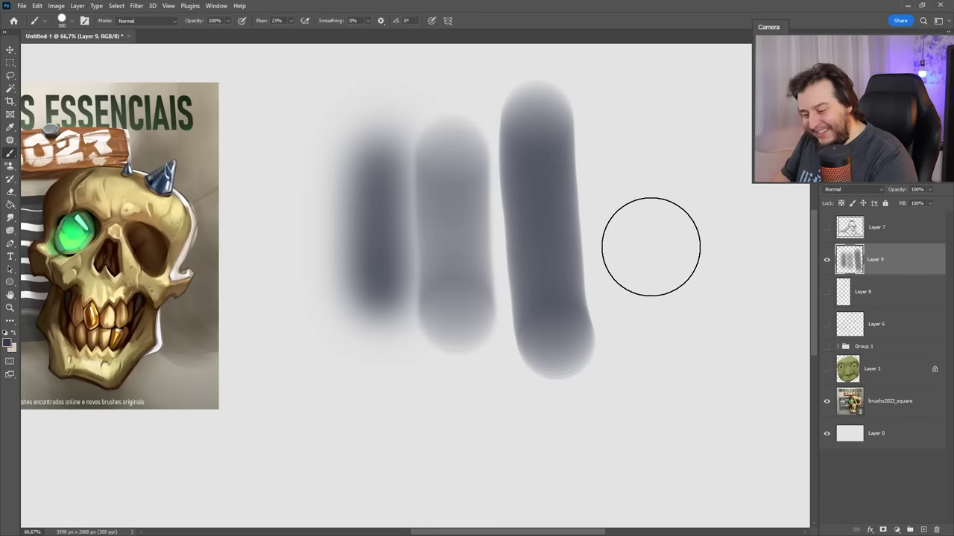
key(period)
drag(643, 108, 653, 365)
key(ctrl+z)
- Paint a dark vertical stroke on the right, then reselect the soft 300 px brush with more hardness
right_click(675, 272)
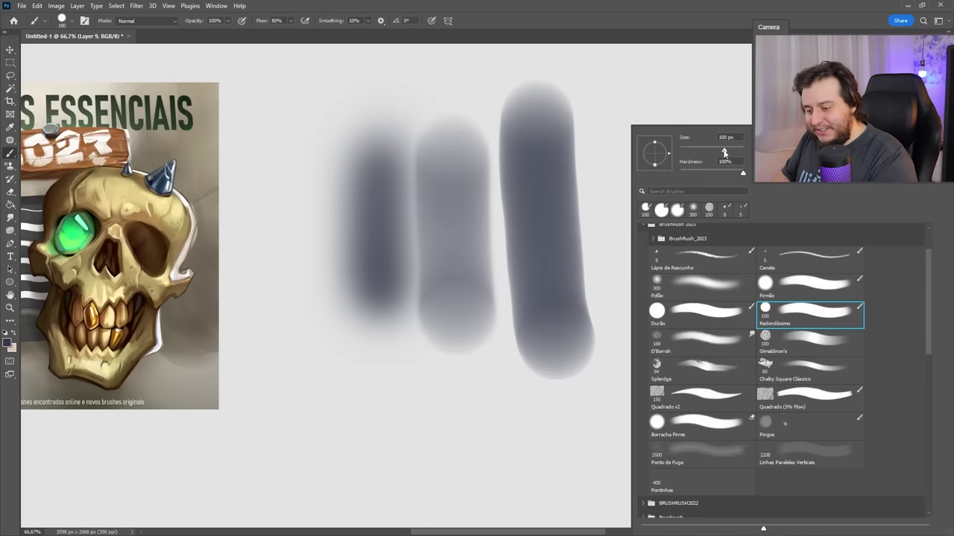
drag(619, 94, 626, 365)
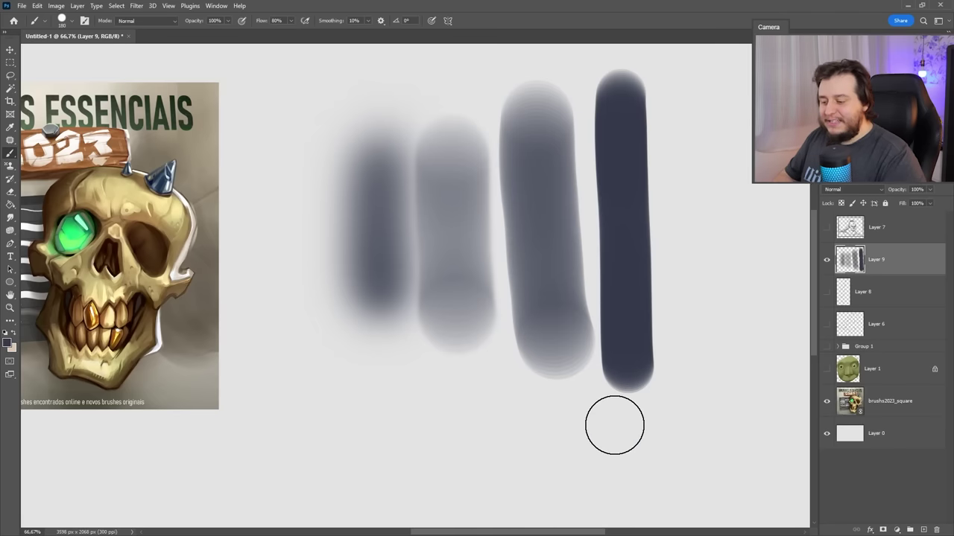
right_click(703, 213)
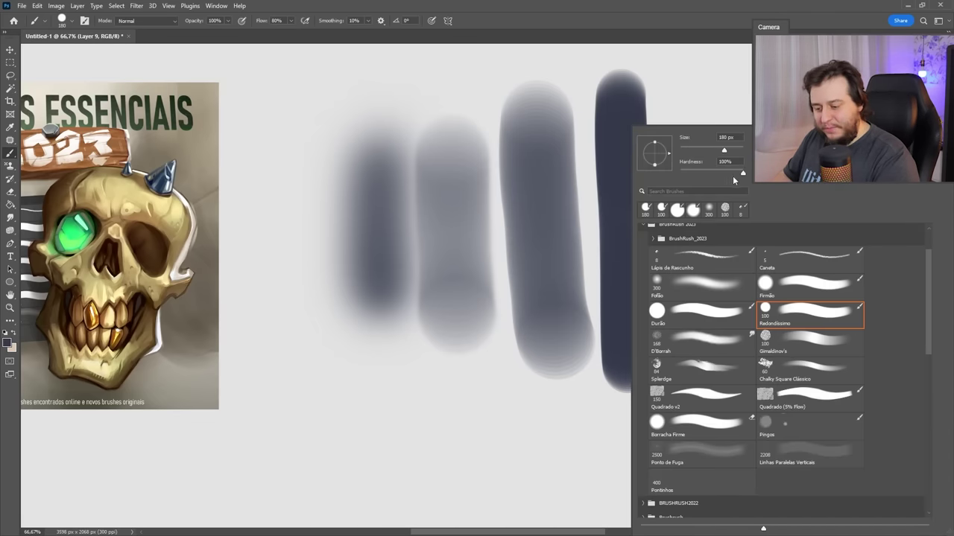
click(740, 290)
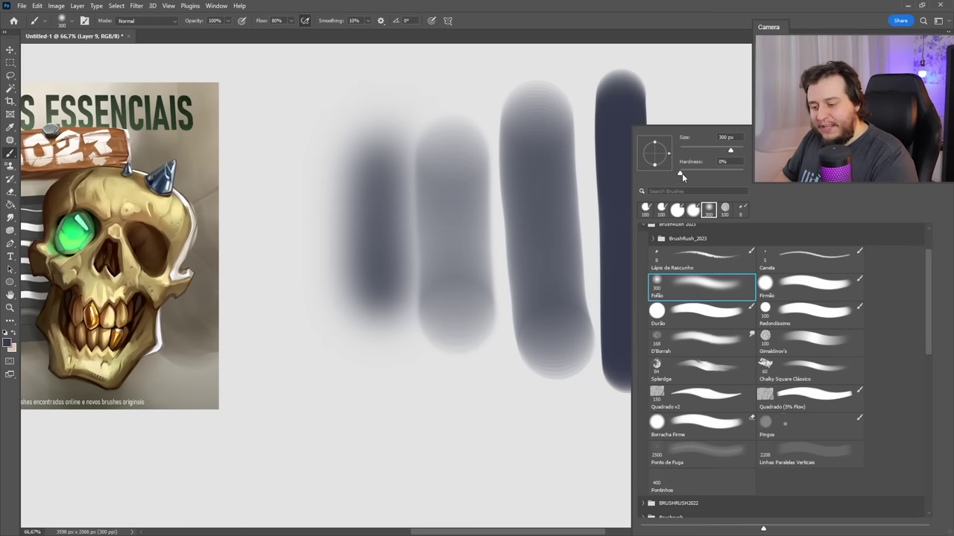
drag(680, 174, 703, 173)
- Fine-tune the brush hardness and paint a darkened arc of round grey dabs across the bottom
right_click(453, 231)
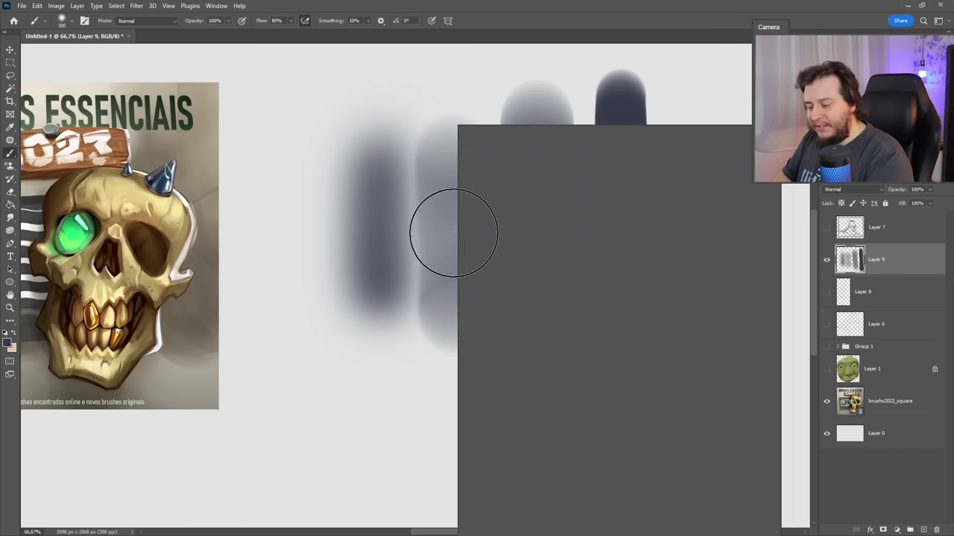
drag(523, 174, 520, 175)
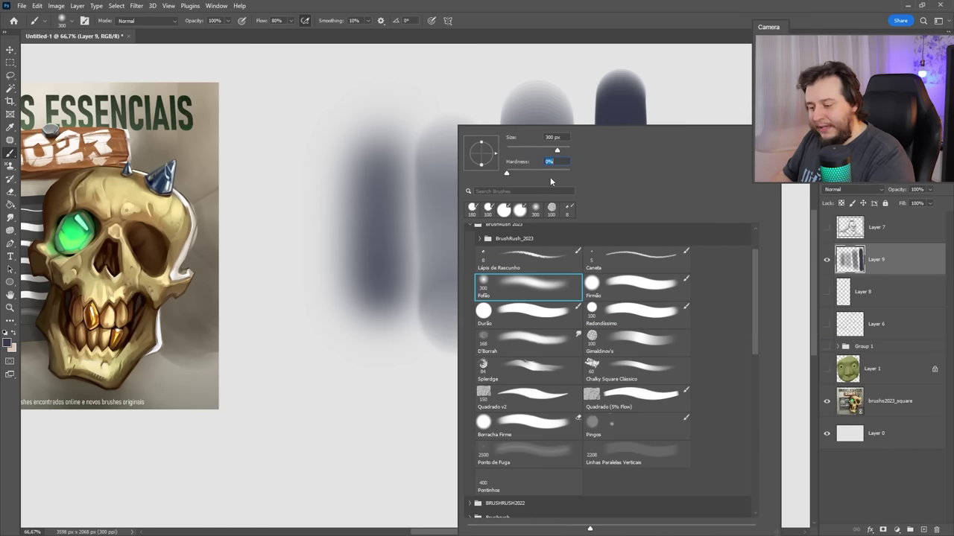
click(405, 340)
drag(339, 361, 564, 447)
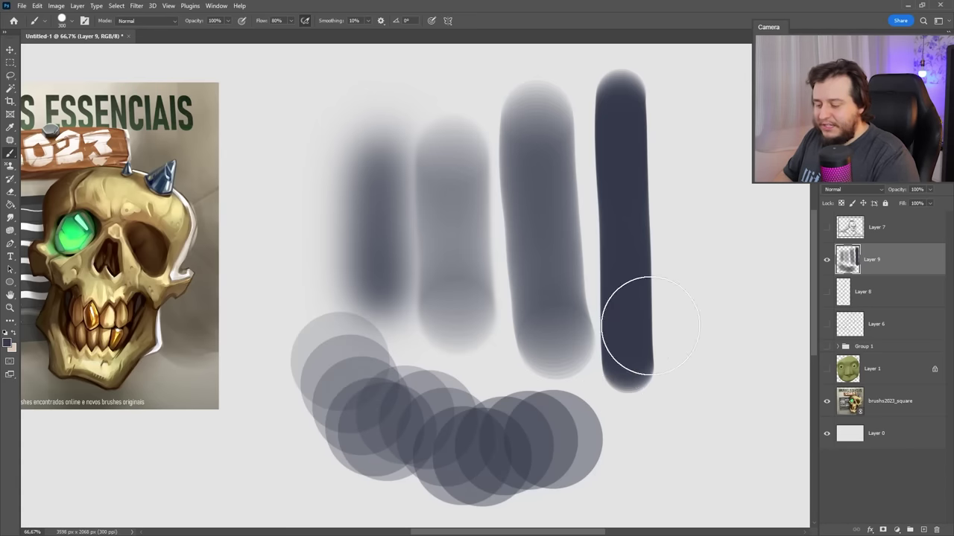
right_click(589, 313)
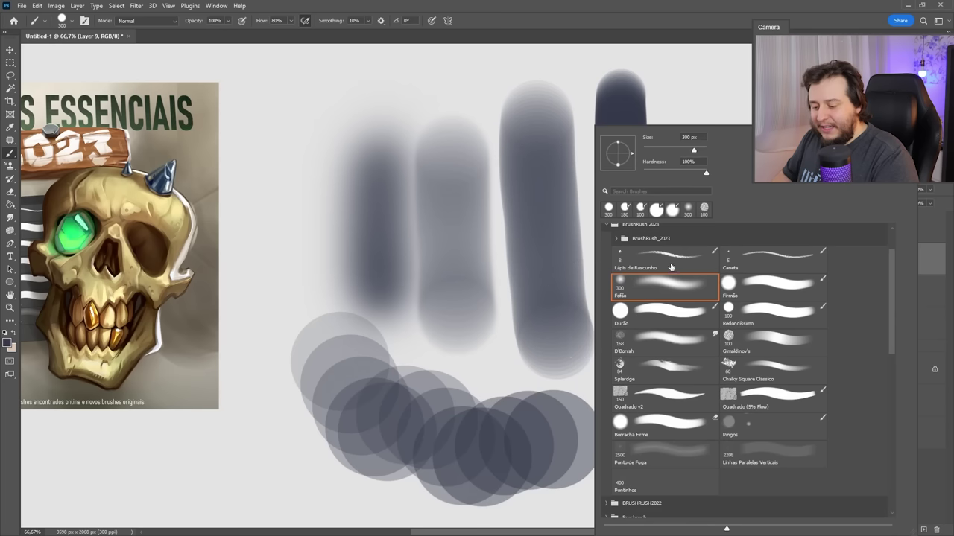
click(346, 377)
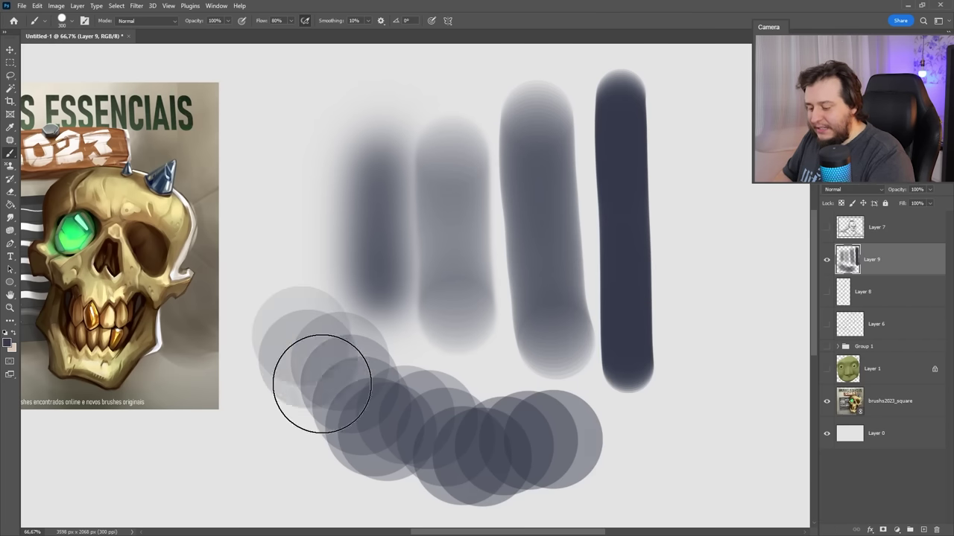
drag(321, 365, 600, 455)
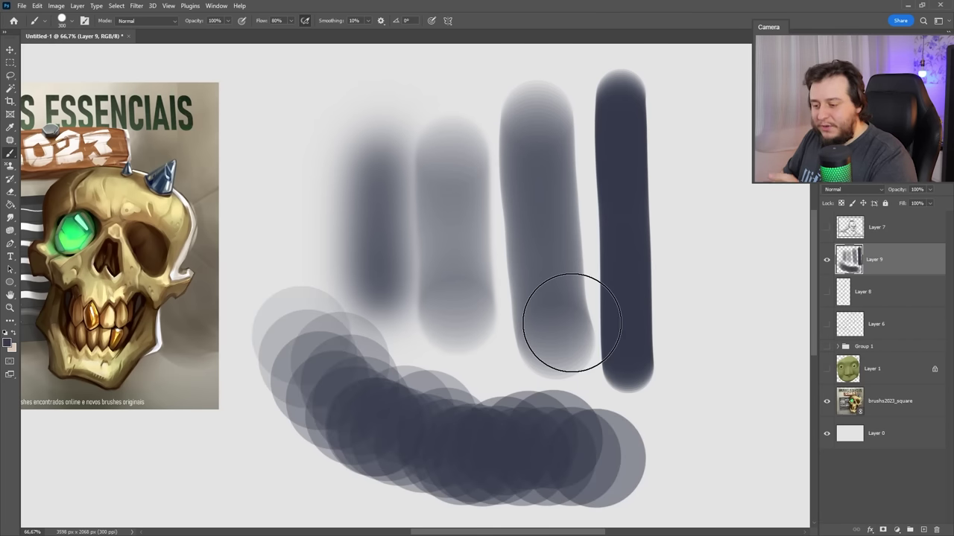
- Test the Redondíssimo brush, reduce its size to about 183 px, and undo the test strokes
right_click(594, 268)
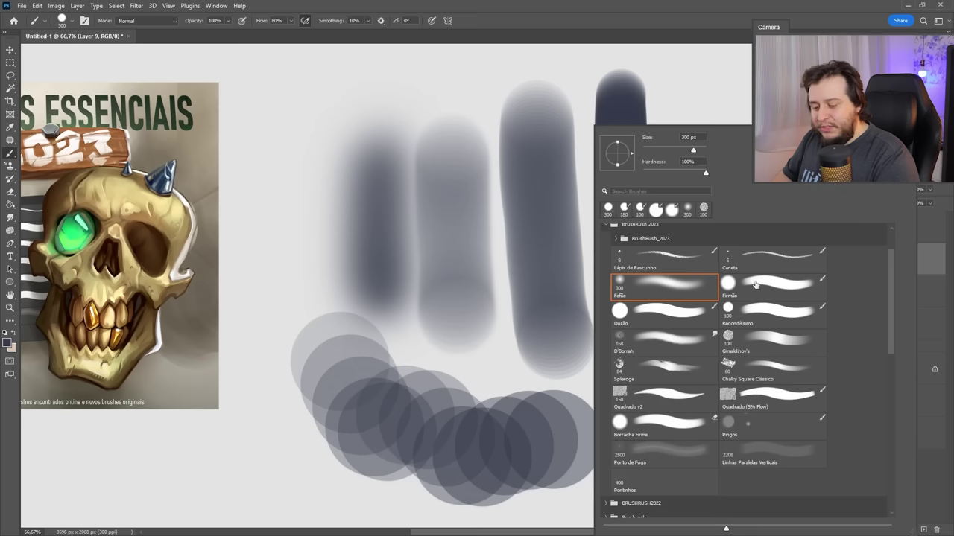
click(747, 314)
drag(291, 270, 479, 425)
key(ctrl+z)
right_click(549, 330)
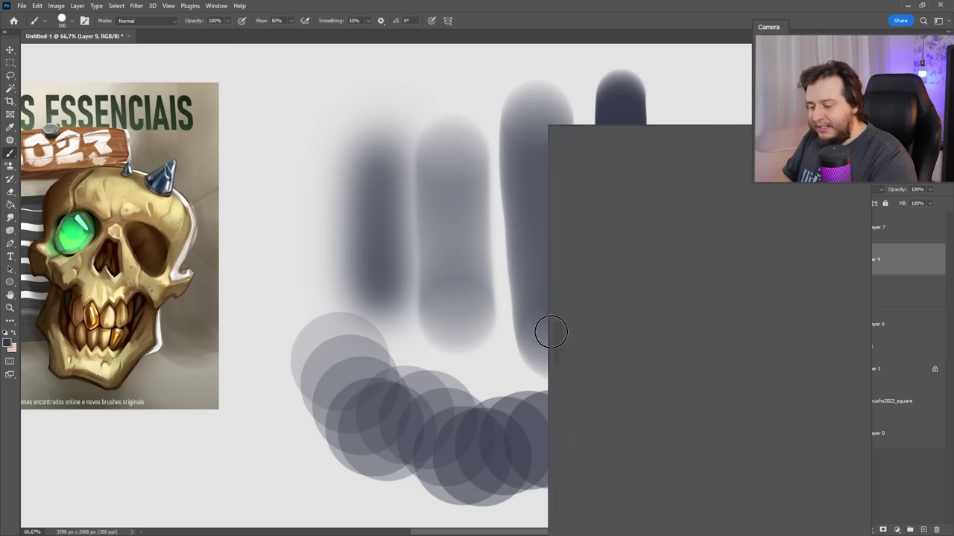
drag(648, 150, 627, 150)
mouse_move(287, 307)
mouse_down()
mouse_move(425, 415)
mouse_move(575, 447)
mouse_up()
key(ctrl+z)
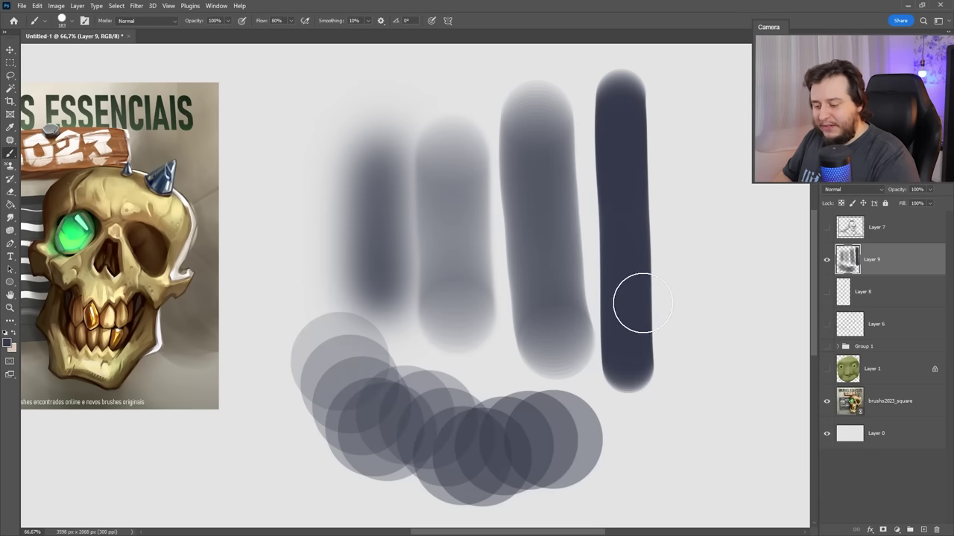
- Test the Durão brush with grey strokes at lower left and right, then delete all test strokes
right_click(636, 298)
click(713, 303)
drag(251, 341, 398, 490)
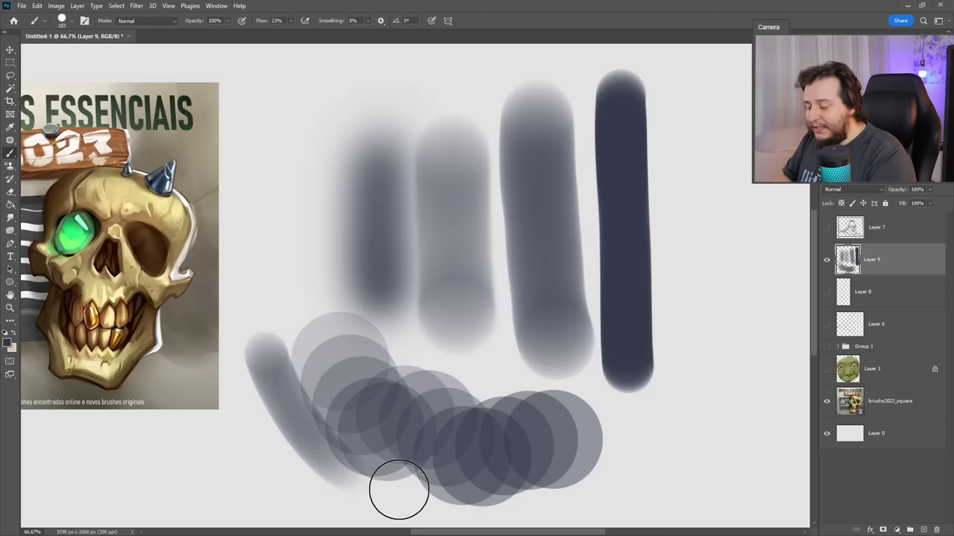
key(ctrl+z)
drag(693, 212, 693, 324)
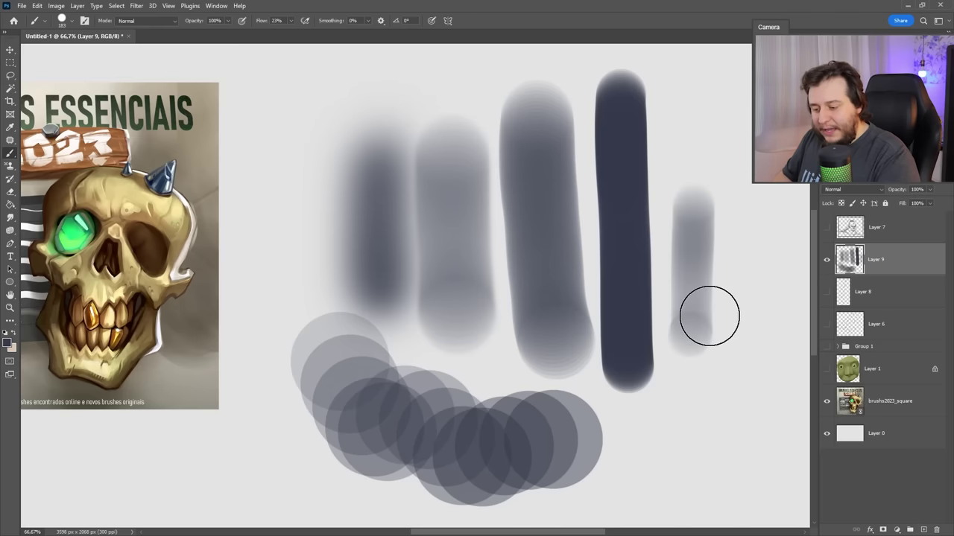
key(ctrl+z)
drag(714, 239, 717, 346)
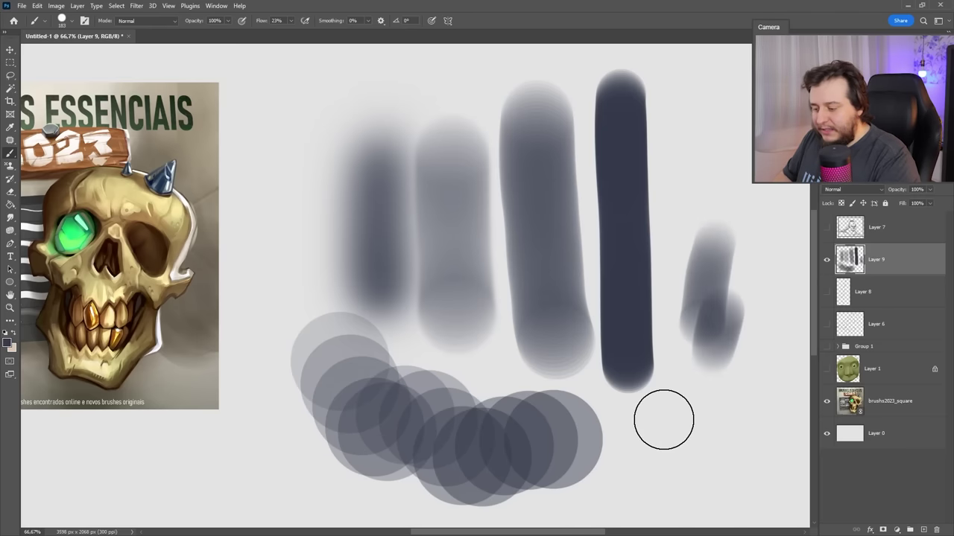
key(ctrl+z)
key(Delete)
- Paint a rounded dark blob with a larger Redondíssimo brush
right_click(637, 269)
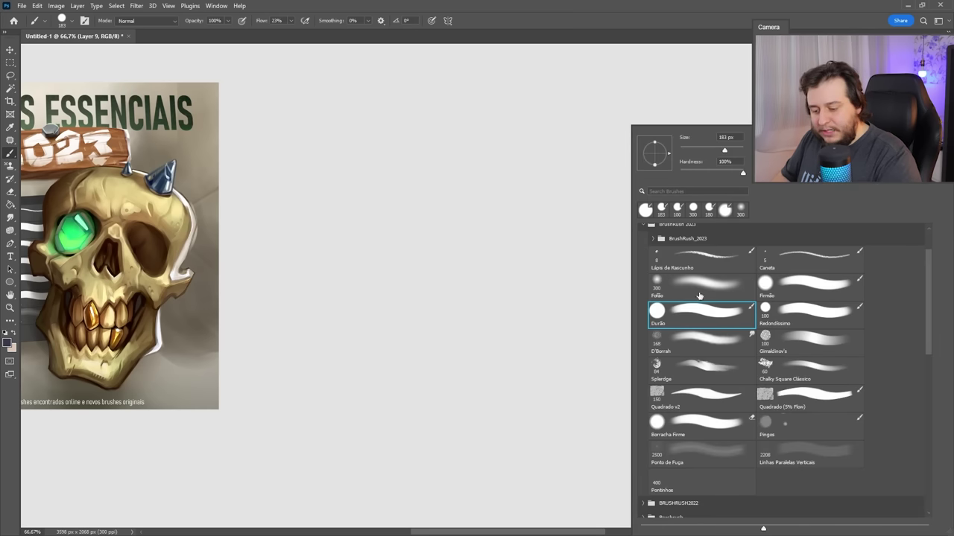
click(775, 317)
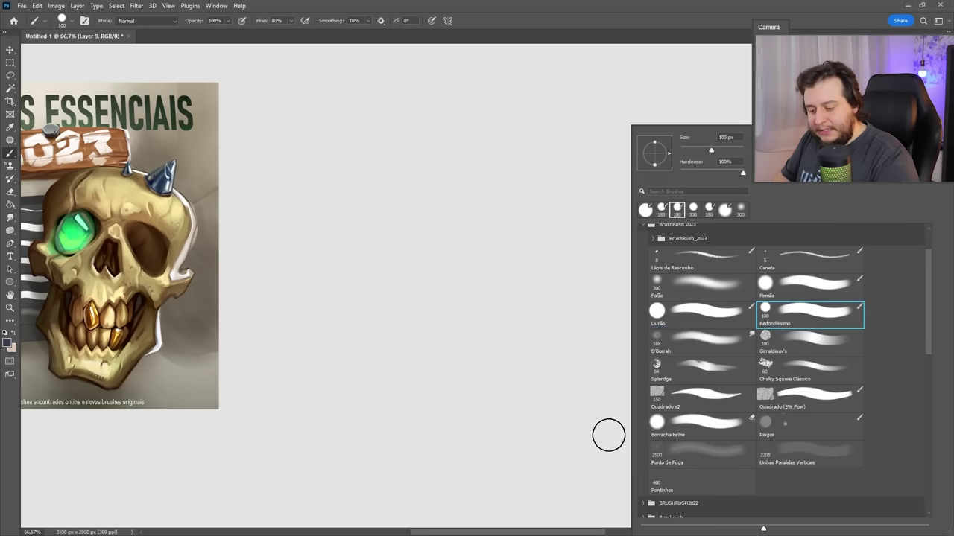
mouse_move(468, 187)
mouse_down()
mouse_move(445, 345)
mouse_move(458, 365)
mouse_move(574, 266)
mouse_up()
right_click(551, 216)
click(575, 205)
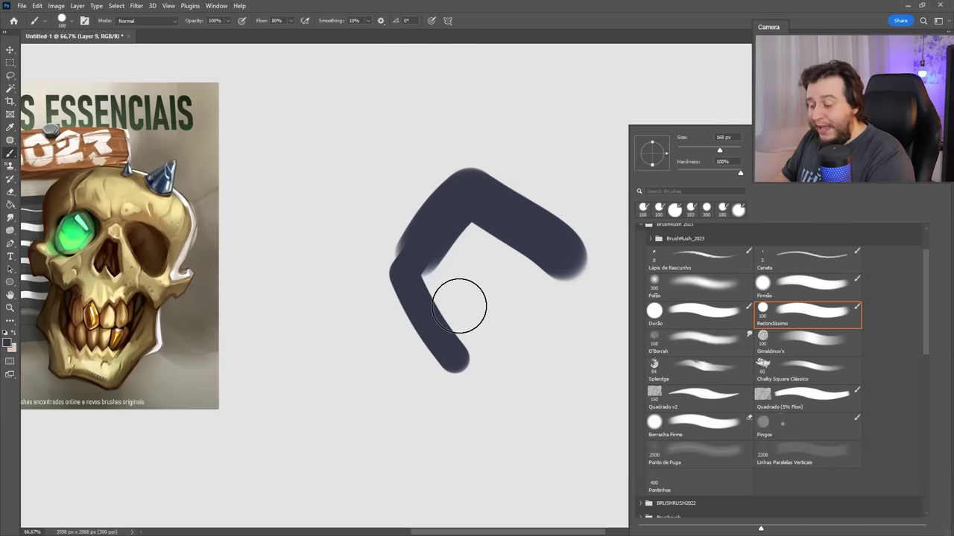
mouse_move(458, 304)
mouse_down()
mouse_move(442, 351)
mouse_move(500, 270)
mouse_move(514, 340)
mouse_up()
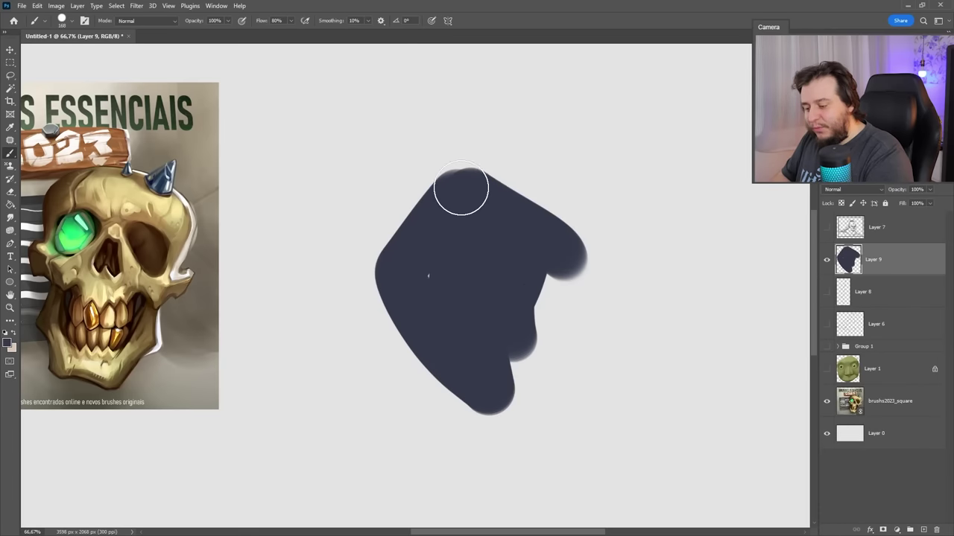
mouse_move(462, 189)
mouse_down()
mouse_move(579, 288)
mouse_move(562, 260)
mouse_move(514, 384)
mouse_up()
mouse_move(445, 263)
mouse_down()
mouse_move(381, 279)
mouse_move(514, 387)
mouse_move(462, 175)
mouse_move(566, 233)
mouse_move(586, 257)
mouse_move(569, 339)
mouse_move(425, 343)
mouse_move(454, 187)
mouse_move(426, 181)
mouse_move(500, 384)
mouse_up()
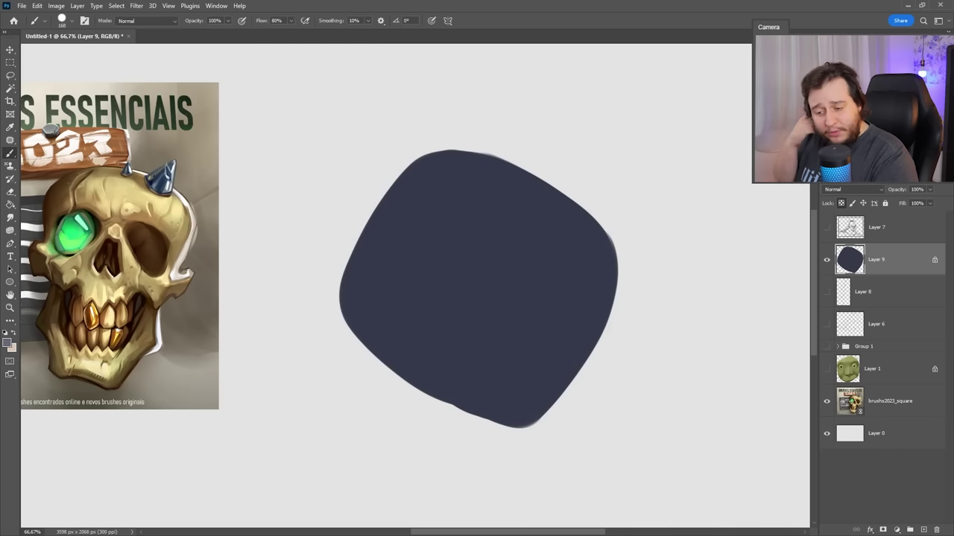
- Paint a light plane over the blob's upper-left half and cover the right face with sampled mid blue
click(436, 205)
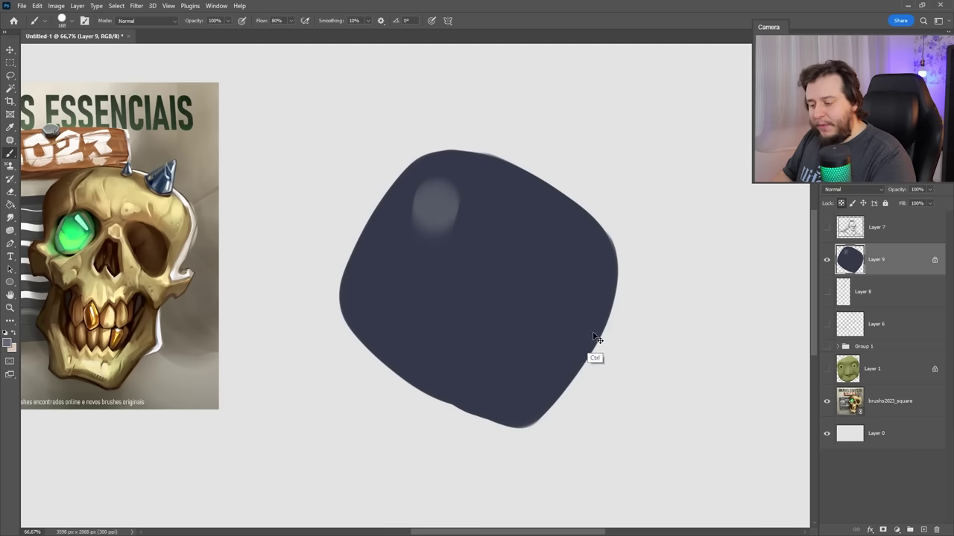
key(ctrl+z)
drag(443, 176, 337, 295)
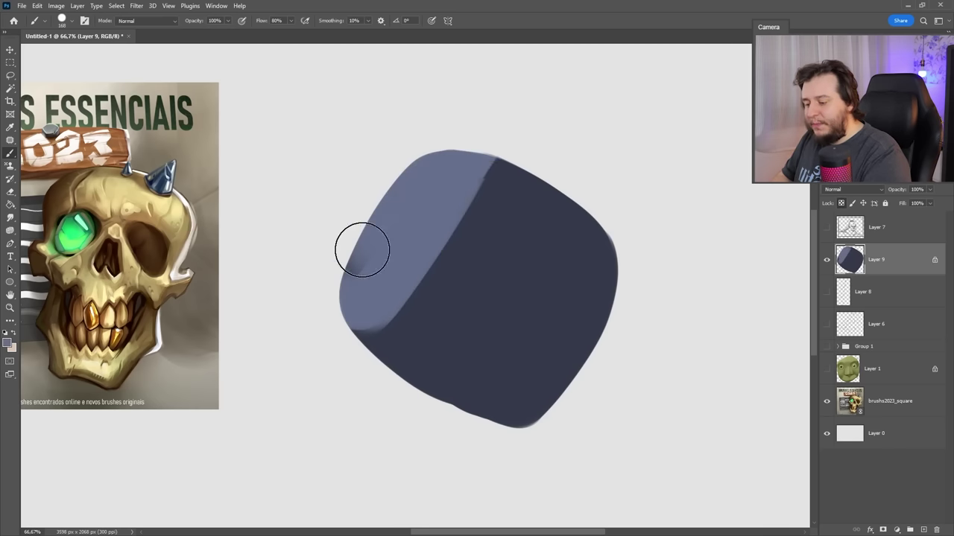
drag(362, 249, 357, 328)
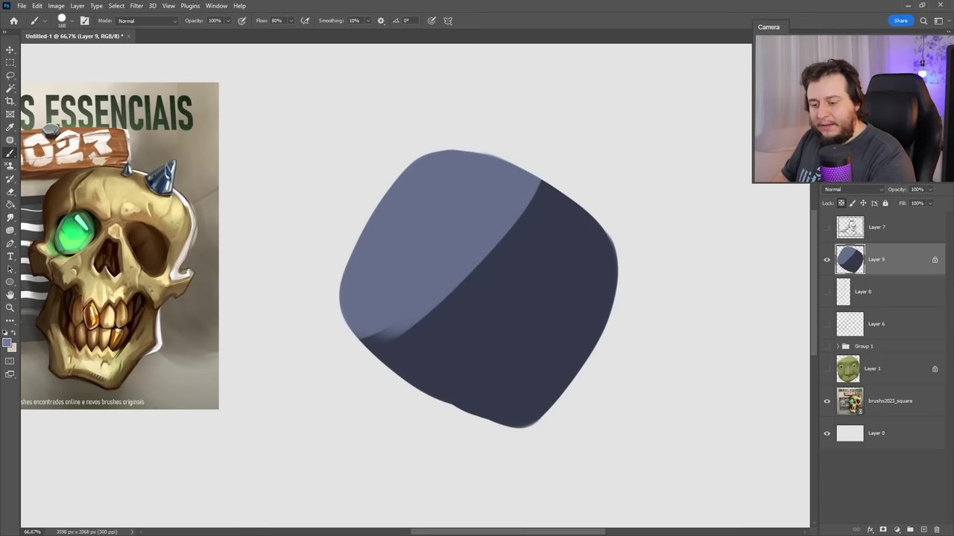
drag(385, 335, 458, 345)
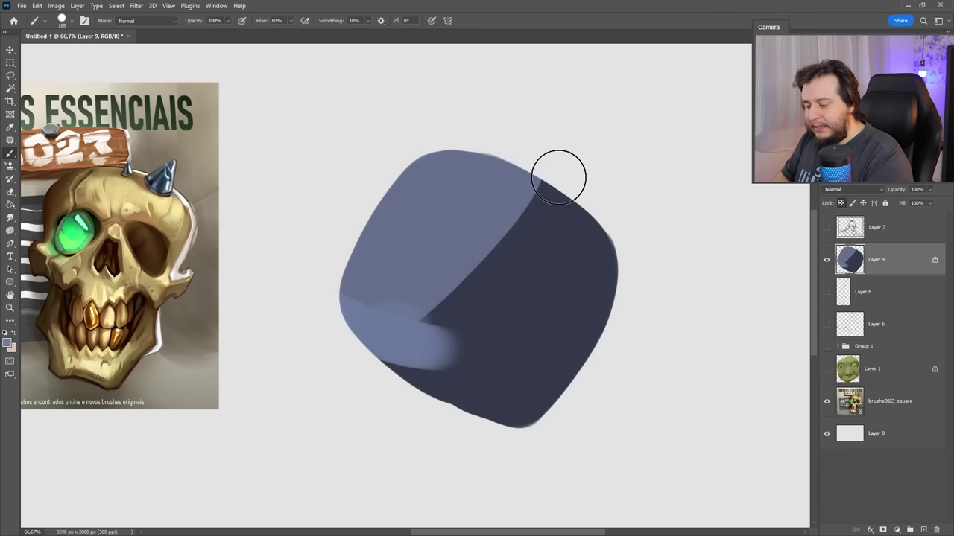
drag(558, 174, 522, 417)
alt+click(524, 270)
mouse_move(514, 298)
mouse_down()
mouse_move(544, 405)
mouse_move(586, 220)
mouse_move(500, 372)
mouse_move(415, 374)
mouse_move(532, 434)
mouse_up()
- Shade a dark shadow along the central ridge, softening it at about 12% flow, then restore 100% flow
right_click(559, 295)
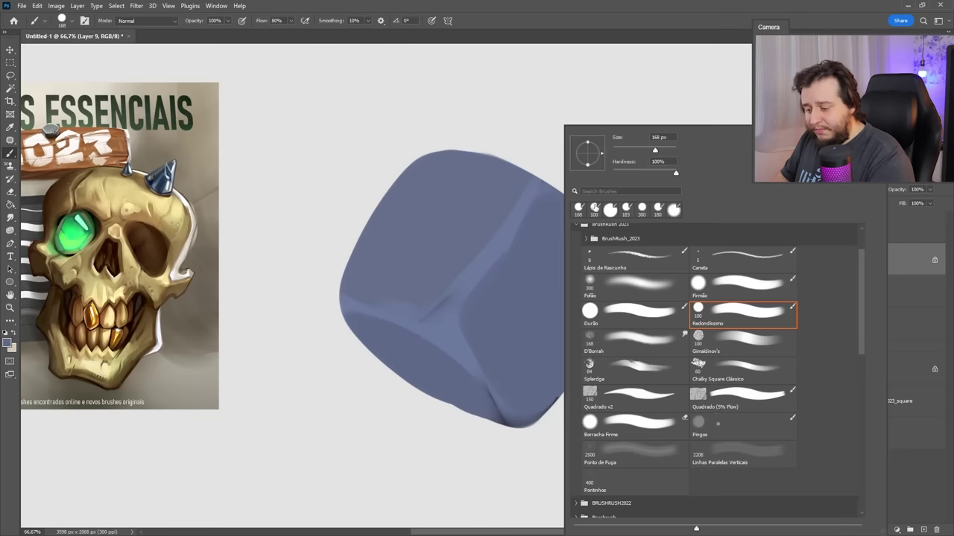
click(499, 367)
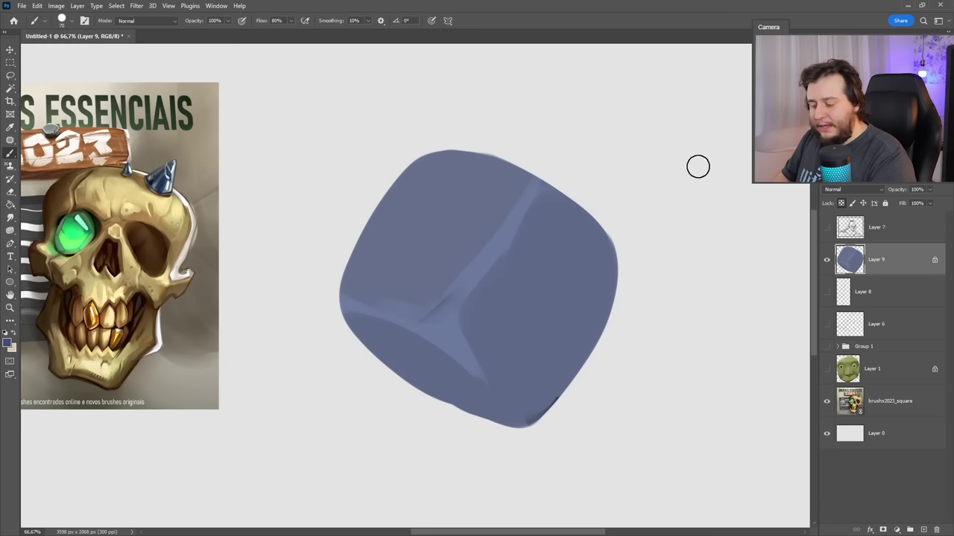
drag(477, 300, 547, 268)
drag(532, 226, 488, 306)
drag(507, 268, 488, 346)
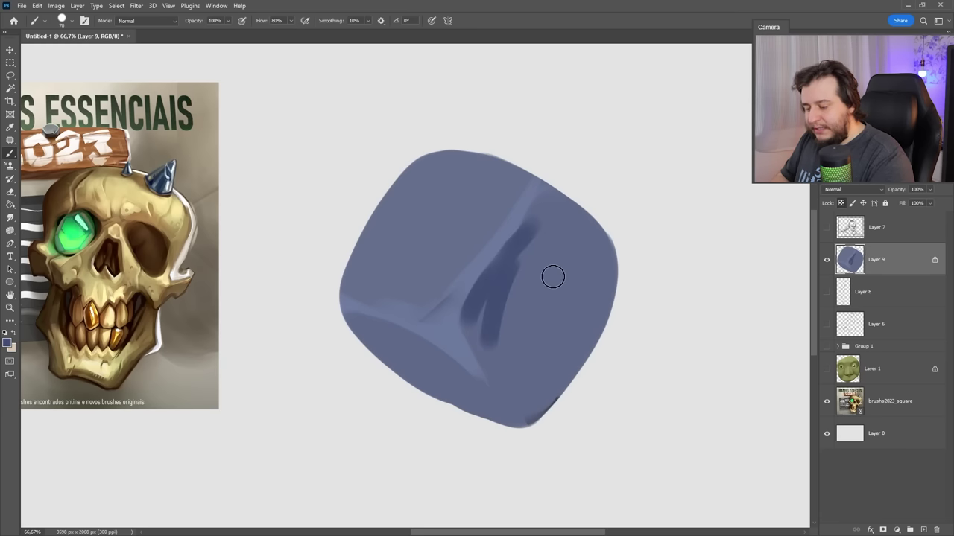
right_click(551, 277)
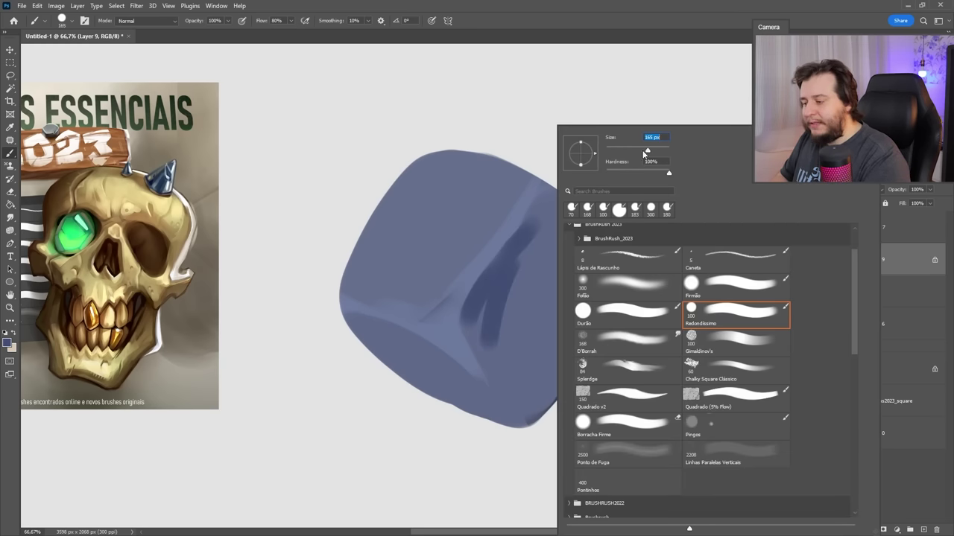
mouse_move(291, 20)
mouse_down()
mouse_move(284, 41)
mouse_move(257, 34)
mouse_up()
drag(521, 257, 498, 351)
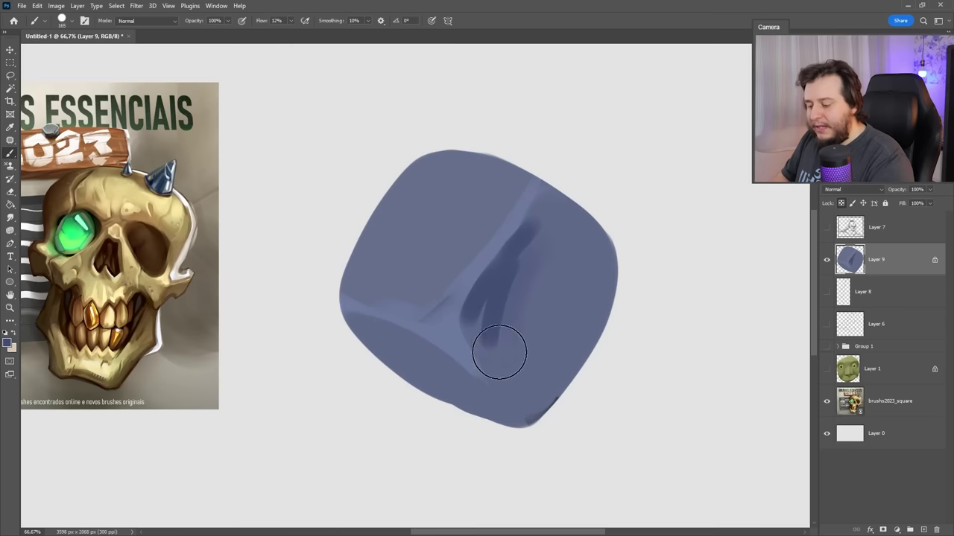
mouse_move(511, 300)
mouse_down()
mouse_move(536, 356)
mouse_move(529, 265)
mouse_move(499, 299)
mouse_up()
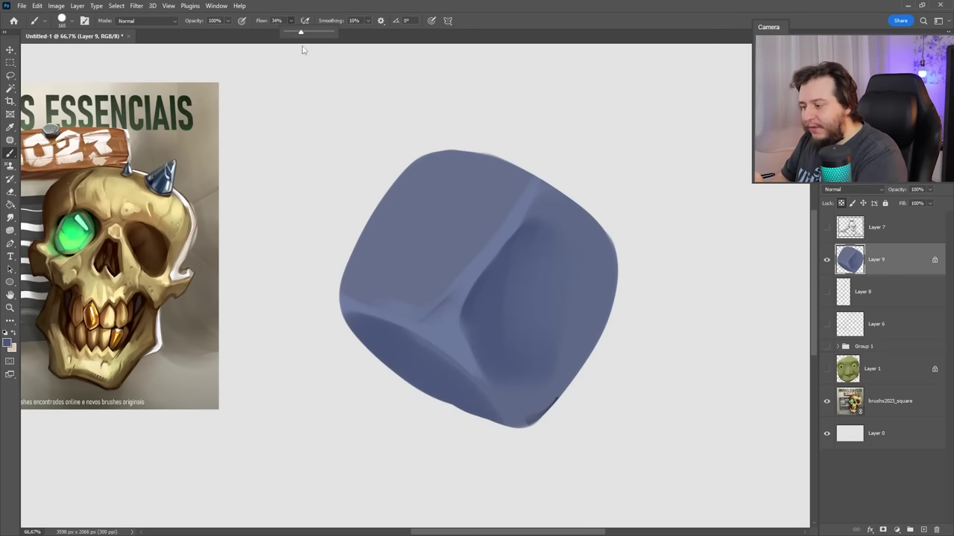
drag(303, 50, 347, 53)
- Shade the block's left face darker with a 133 px brush, then lower flow to 27%
right_click(508, 227)
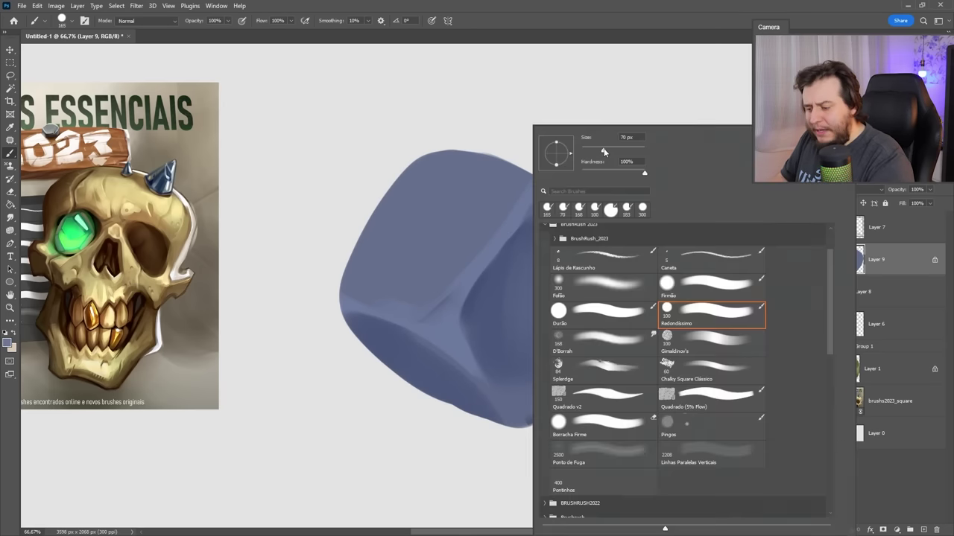
key(Return)
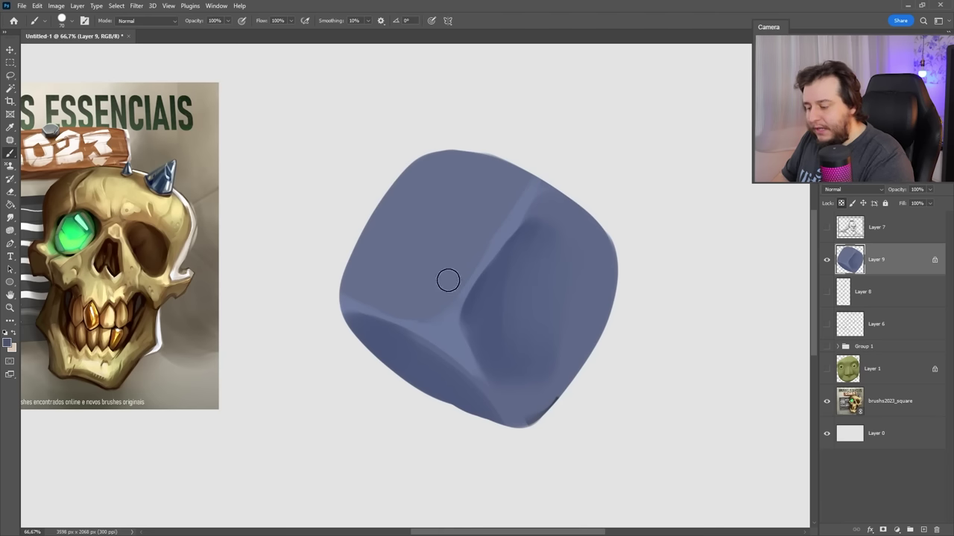
drag(343, 266, 414, 310)
key(ctrl+z)
right_click(513, 237)
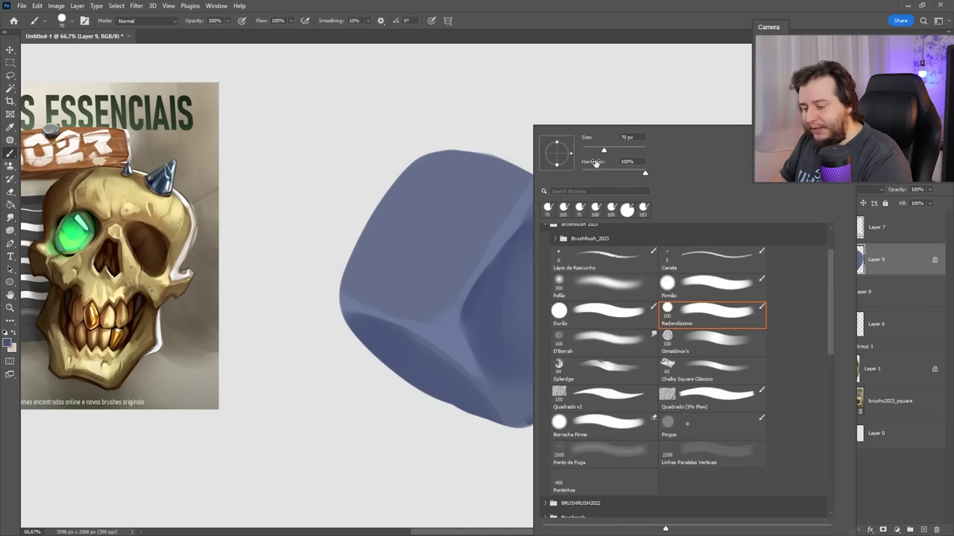
key(Return)
mouse_move(359, 272)
mouse_down()
mouse_move(440, 283)
mouse_move(431, 251)
mouse_move(392, 268)
mouse_move(446, 229)
mouse_up()
key(ctrl+z)
drag(394, 283, 467, 244)
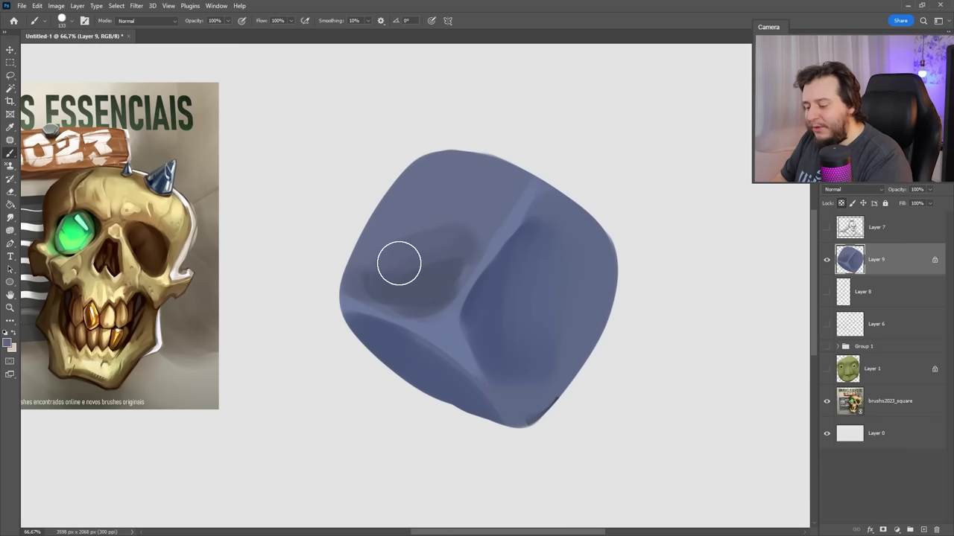
drag(261, 20, 242, 20)
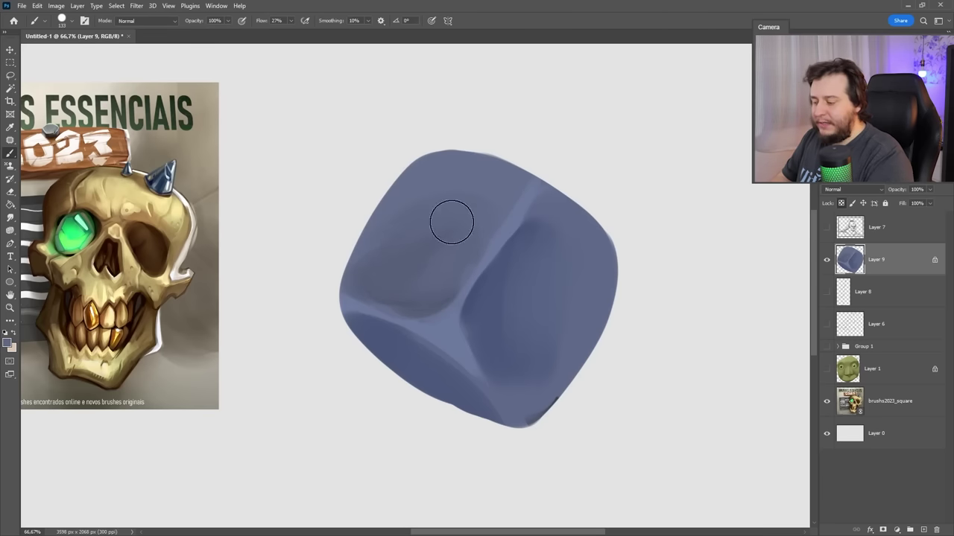
- Switch to the soft Fofão brush at a larger size
right_click(581, 208)
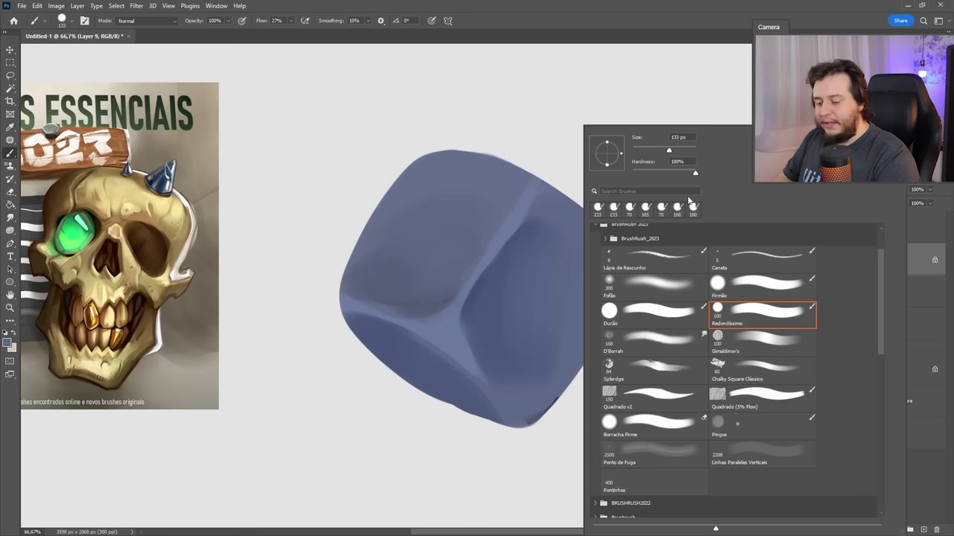
click(653, 285)
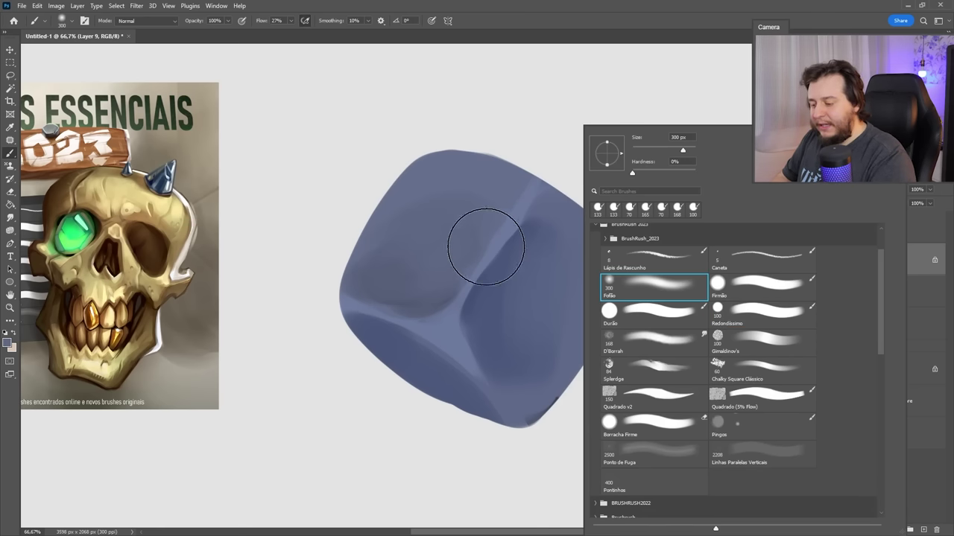
key(Return)
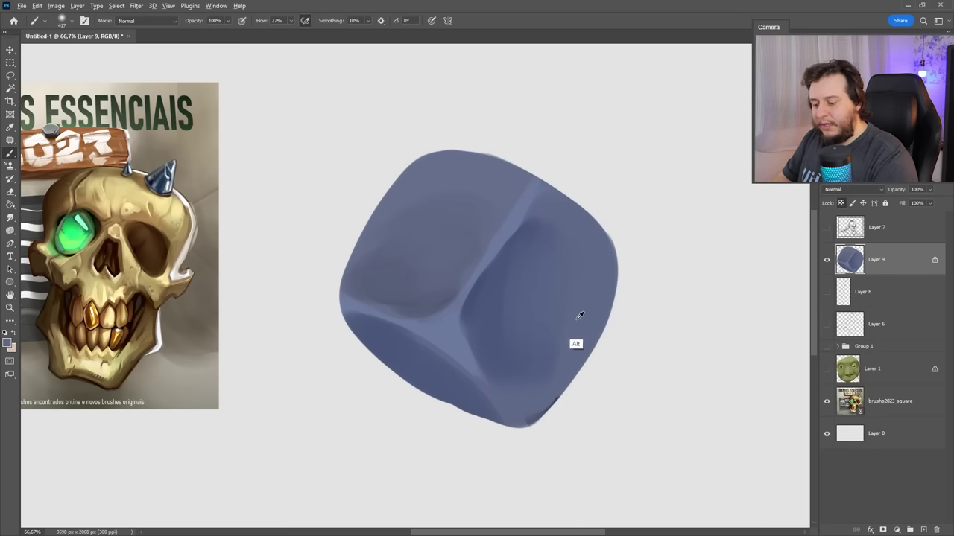
right_click(577, 251)
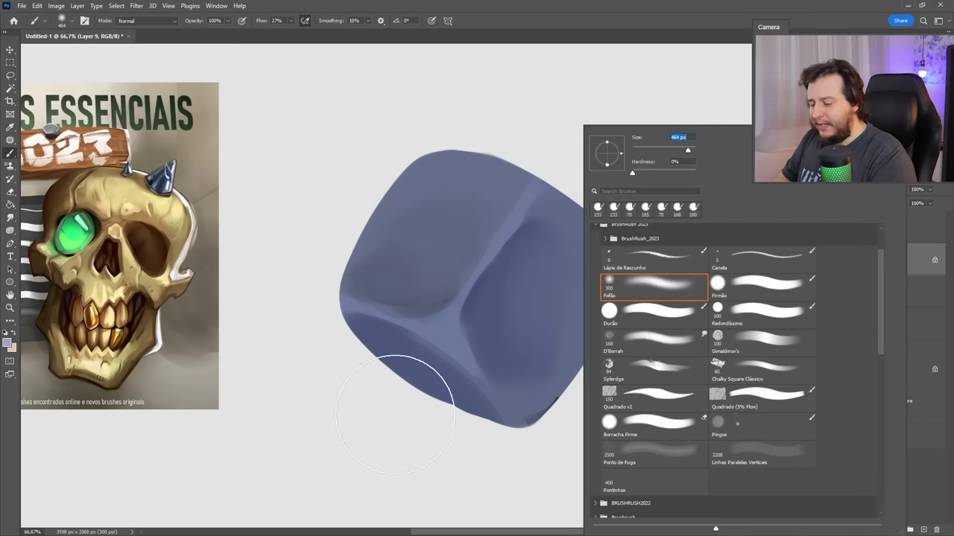
key(Return)
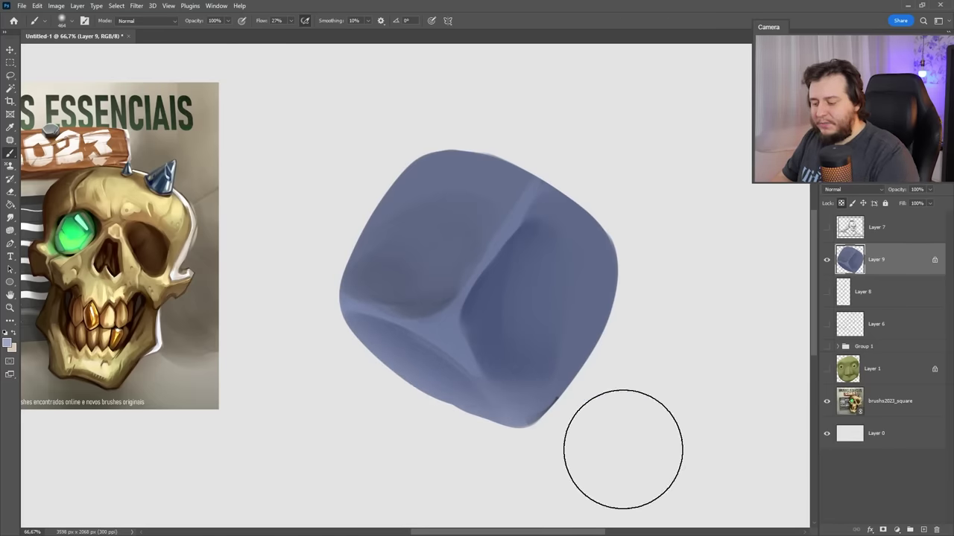
- Lighten the upper-left face, lower-left face and lower-right edge with a sampled light colour
drag(330, 224, 411, 117)
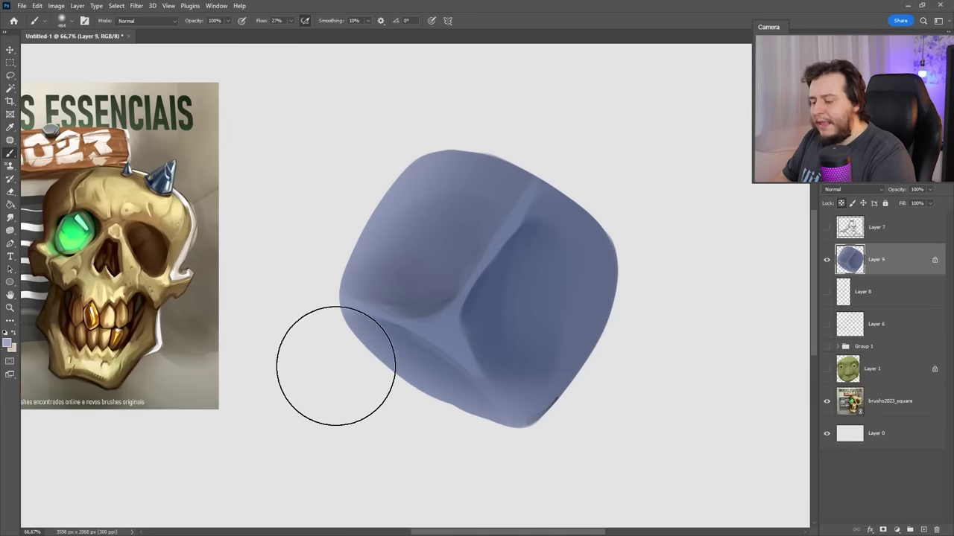
alt+click(497, 447)
drag(496, 447, 375, 405)
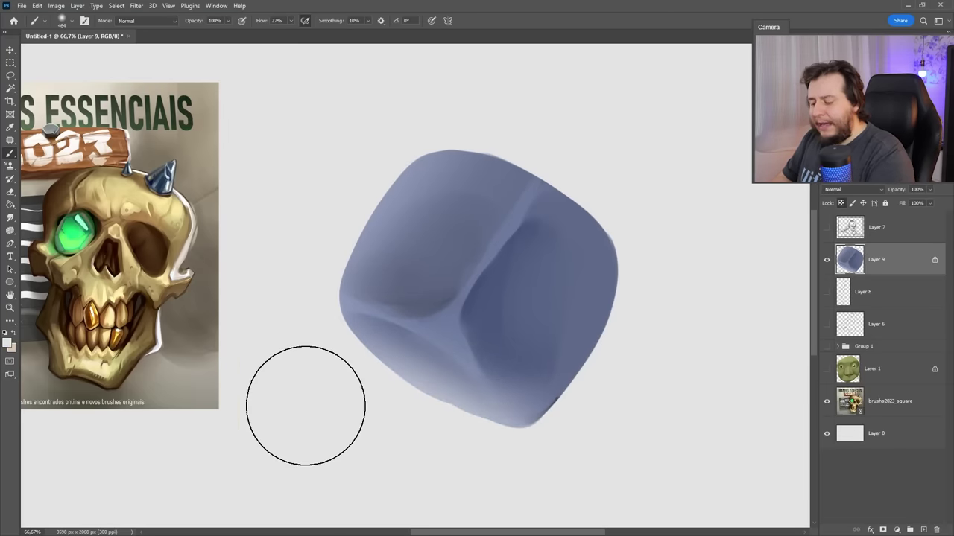
drag(571, 473, 477, 472)
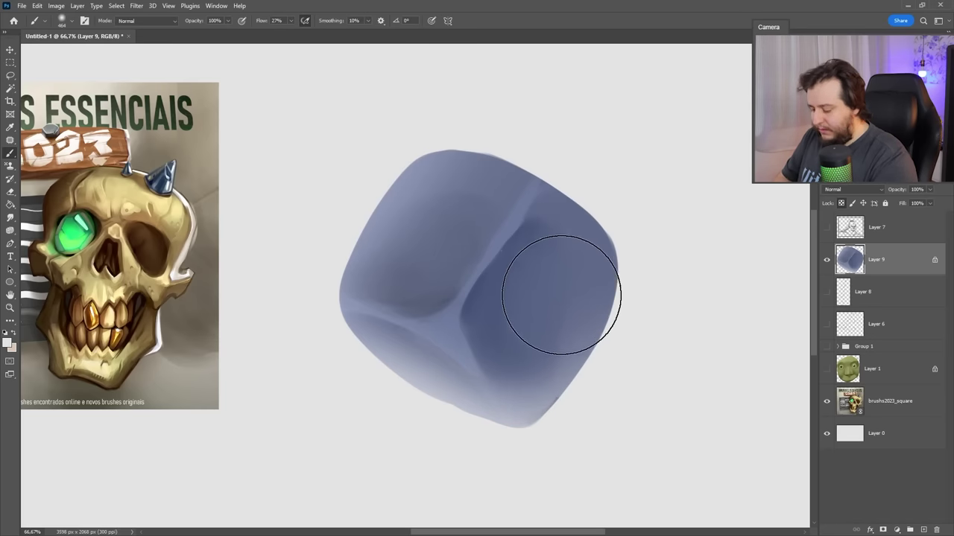
key(l)
right_click(544, 270)
key(b)
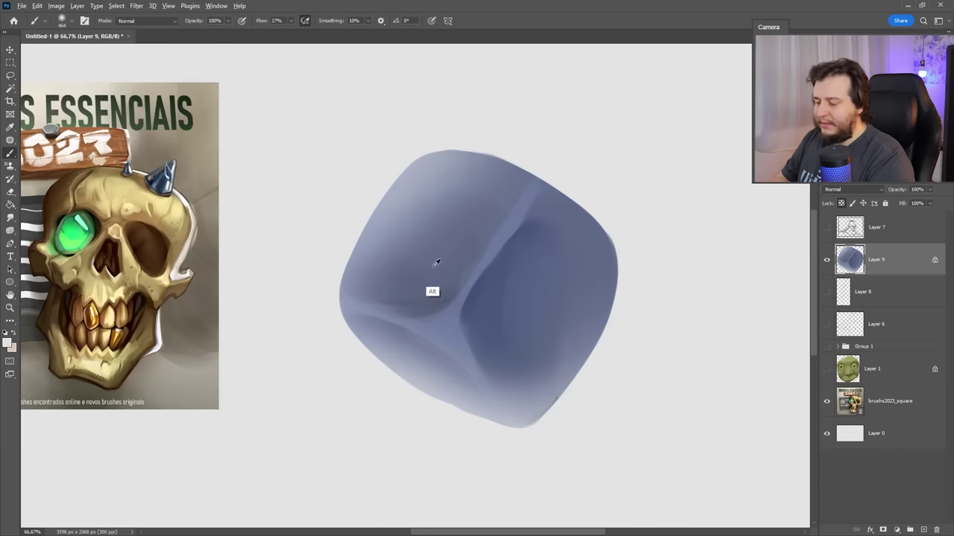
right_click(570, 313)
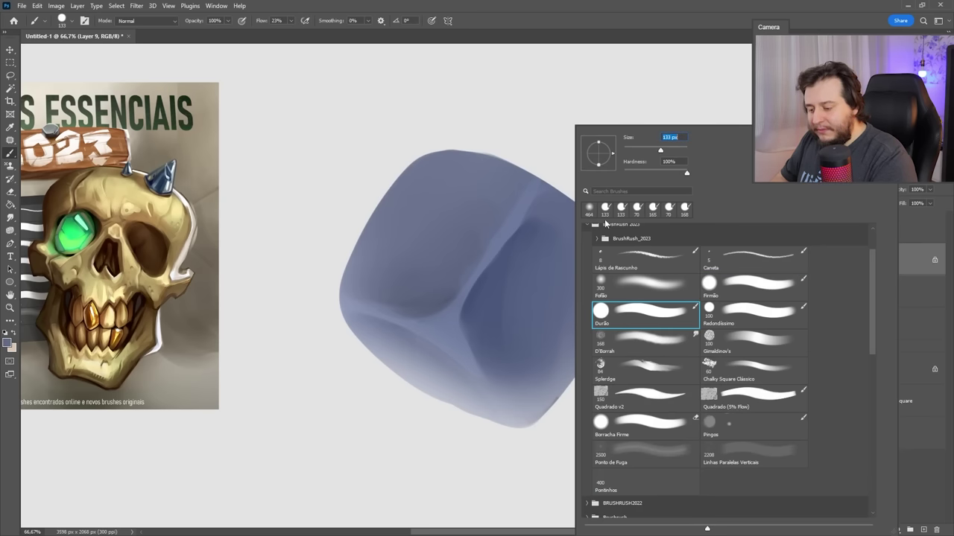
- Switch to the Firmão brush and repaint the light highlight down the cube's central ridge
key(Return)
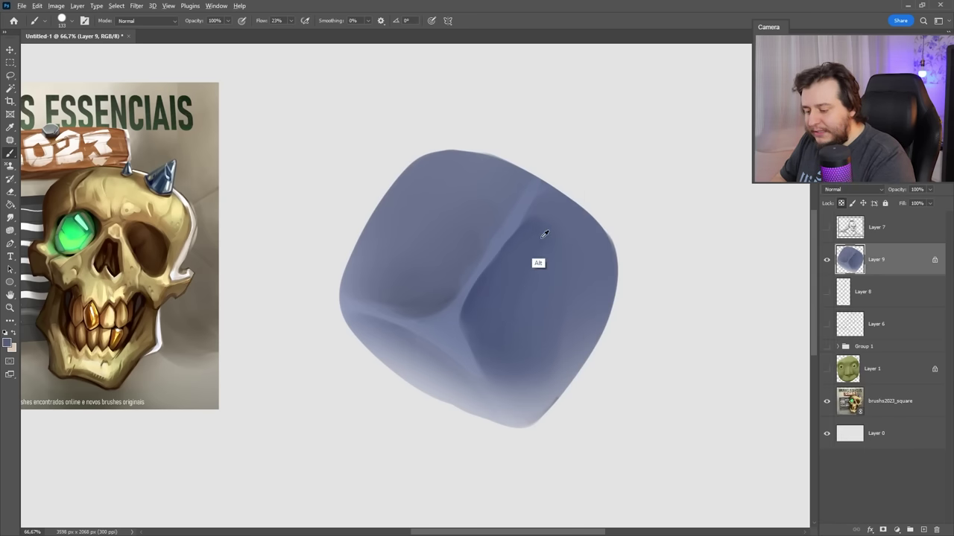
right_click(563, 299)
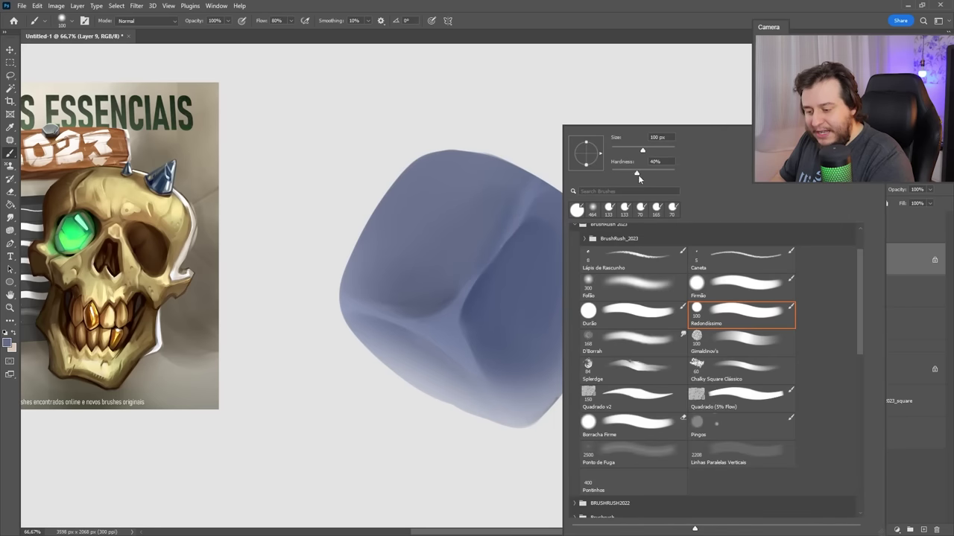
click(708, 284)
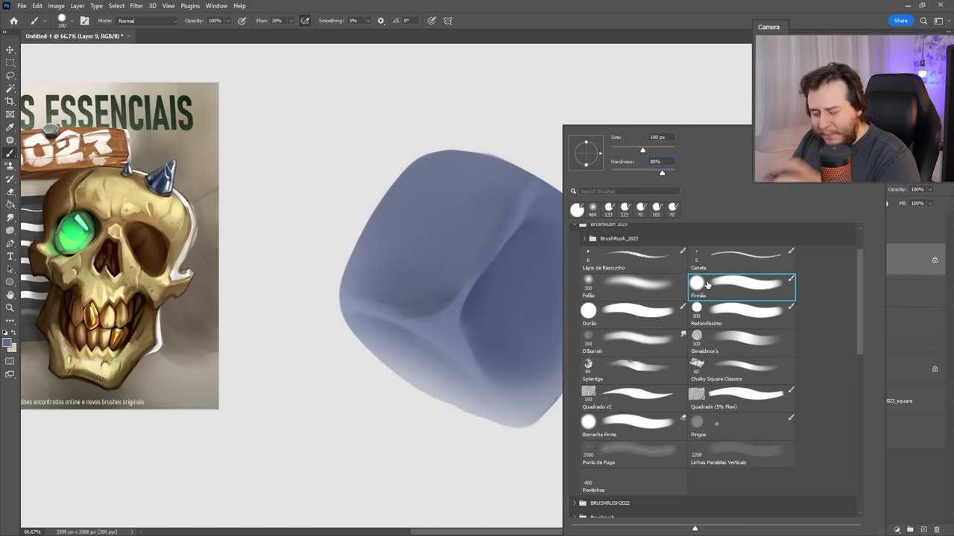
key(Return)
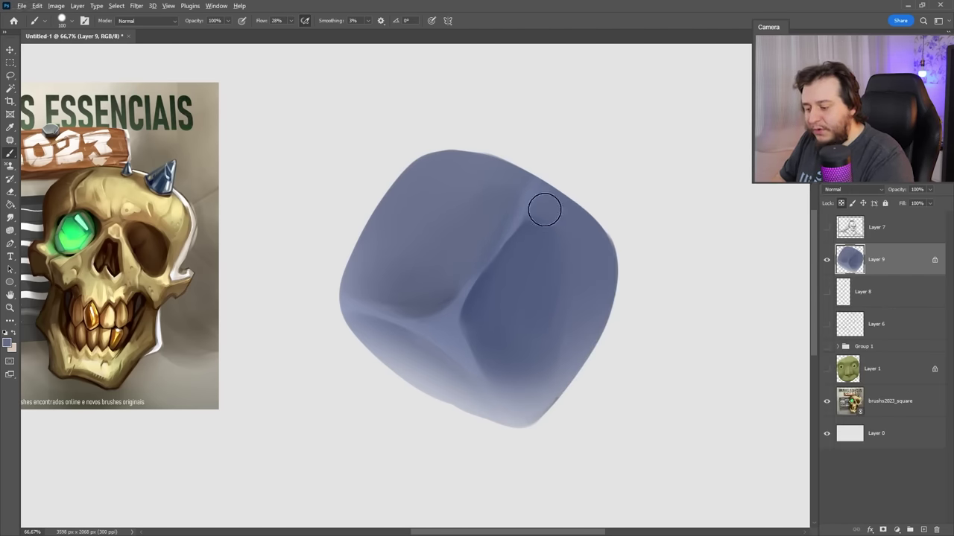
drag(543, 210, 530, 298)
drag(544, 192, 531, 262)
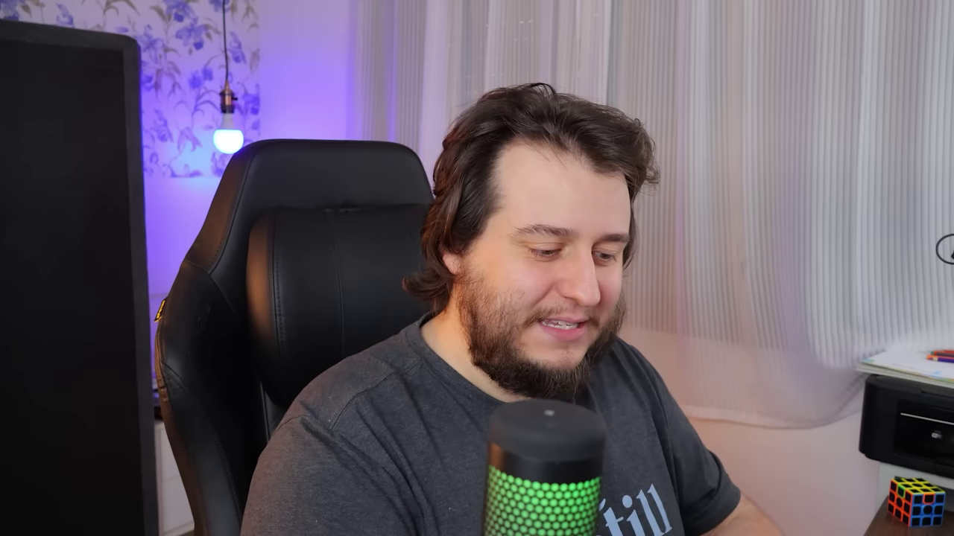
- Hide the cube layer and, on a new Layer 10, paint a large blue angular block with Quadrado v2
click(826, 260)
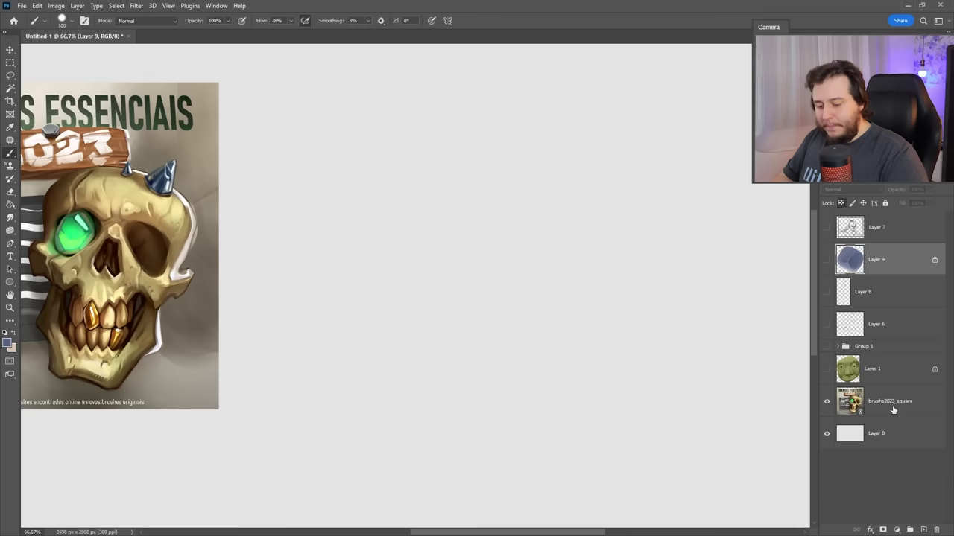
click(923, 530)
right_click(546, 208)
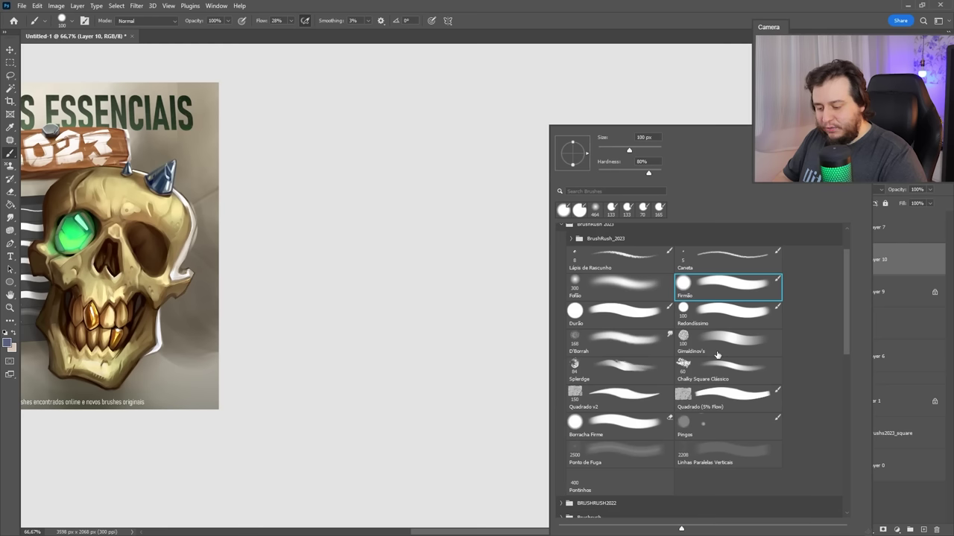
click(626, 405)
mouse_move(422, 195)
mouse_down()
mouse_move(472, 389)
mouse_move(458, 335)
mouse_up()
mouse_move(492, 169)
mouse_down()
mouse_move(425, 219)
mouse_move(518, 198)
mouse_move(590, 158)
mouse_move(641, 321)
mouse_up()
mouse_move(521, 166)
mouse_down()
mouse_move(393, 272)
mouse_move(417, 417)
mouse_move(415, 378)
mouse_move(500, 315)
mouse_move(544, 391)
mouse_up()
drag(637, 294, 514, 443)
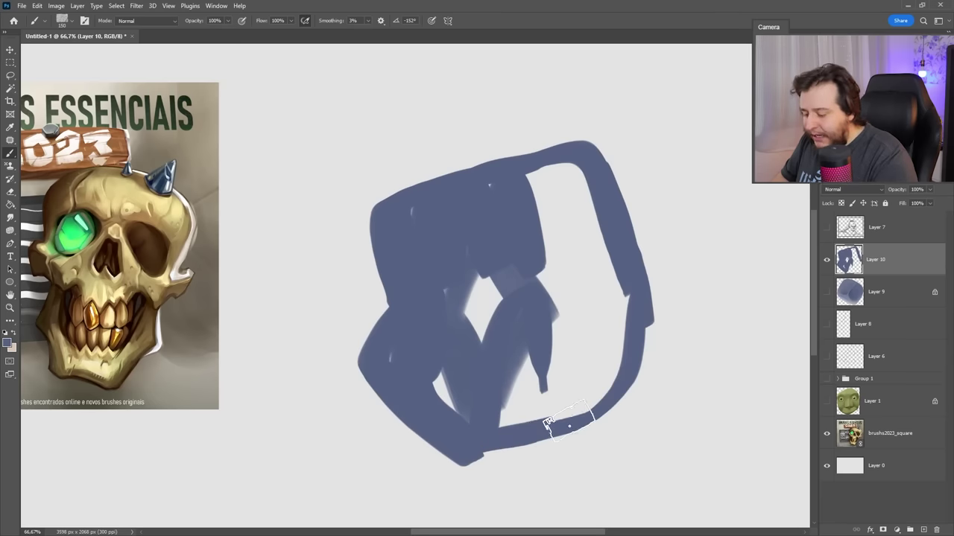
- Fill the inner hole and the lower-left, bottom and right edges so the block is solid
right_click(558, 417)
key(Escape)
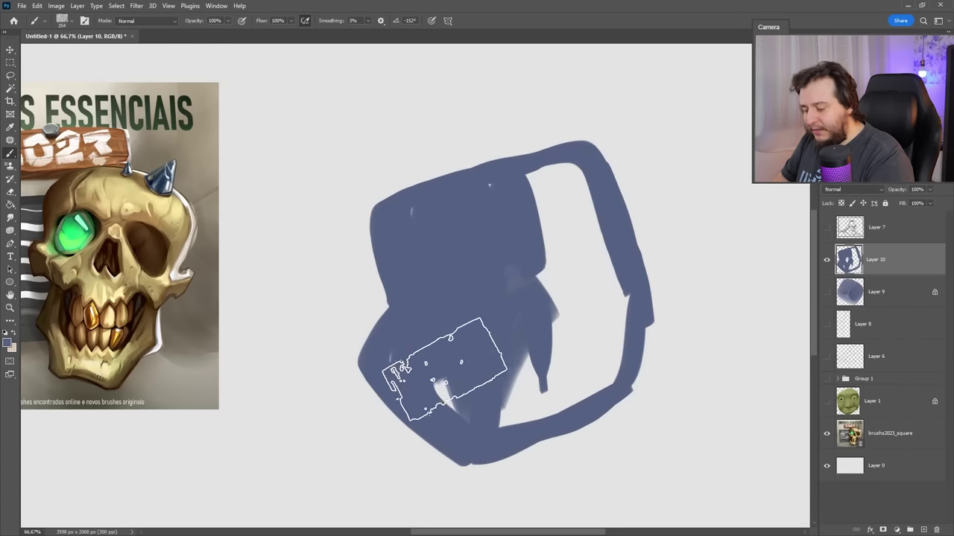
mouse_move(426, 383)
mouse_down()
mouse_move(586, 340)
mouse_move(532, 245)
mouse_move(458, 205)
mouse_up()
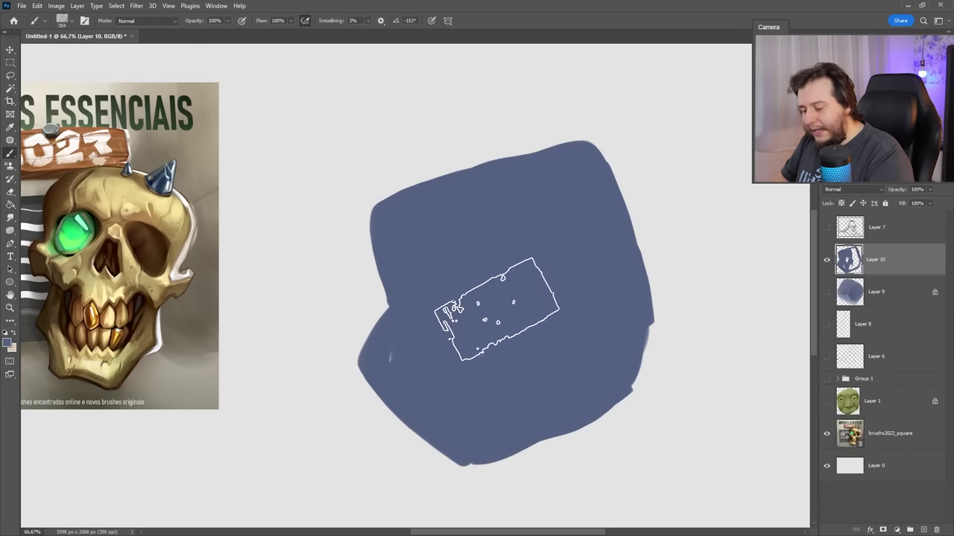
right_click(538, 359)
key(Escape)
mouse_move(388, 319)
mouse_down()
mouse_move(383, 389)
mouse_move(622, 398)
mouse_move(644, 328)
mouse_up()
- Pick a different brush and paint four soft vertical blue test strokes right of the block
right_click(626, 257)
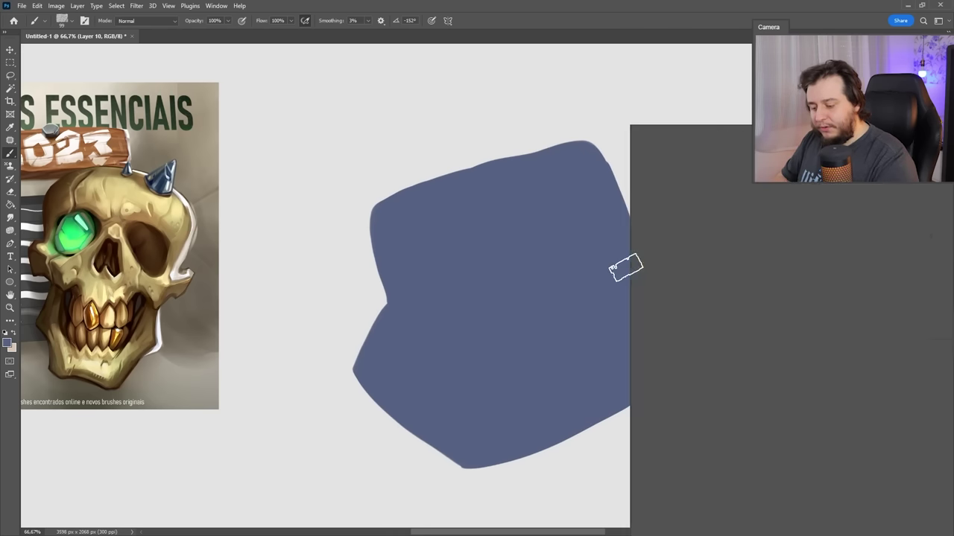
click(808, 309)
key(Escape)
drag(660, 149, 707, 354)
drag(704, 143, 723, 289)
drag(734, 149, 747, 279)
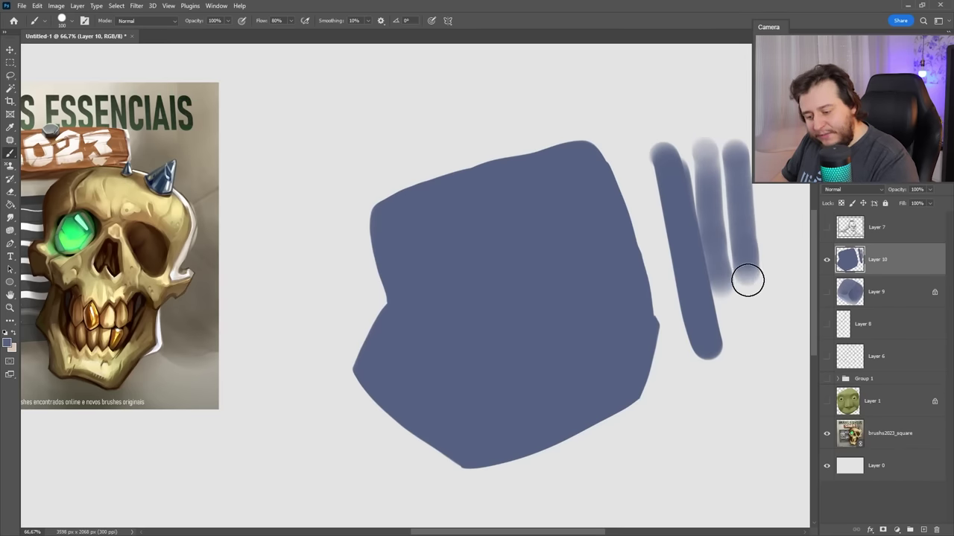
drag(766, 153, 754, 385)
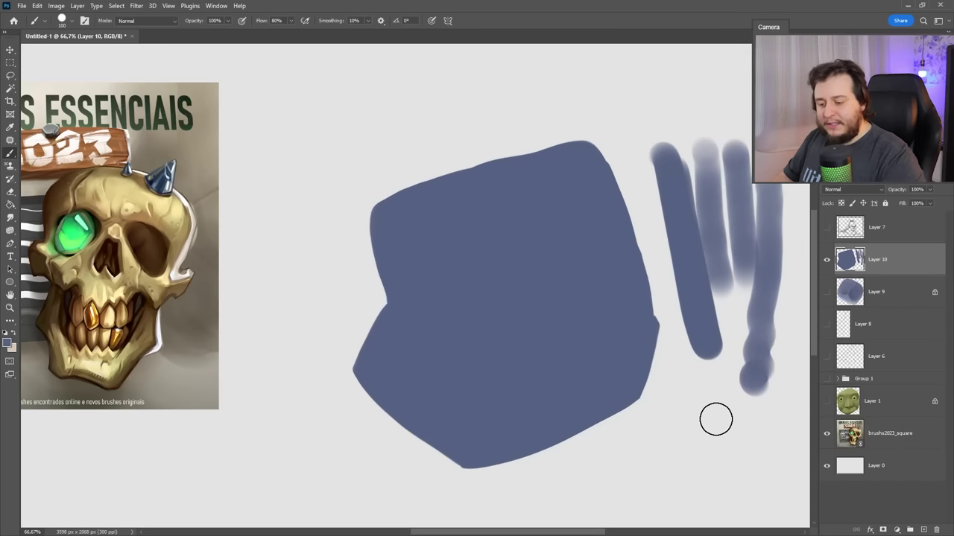
- Paint a wide dark stroke over the test strokes and erase its left edge
key(l)
key(b)
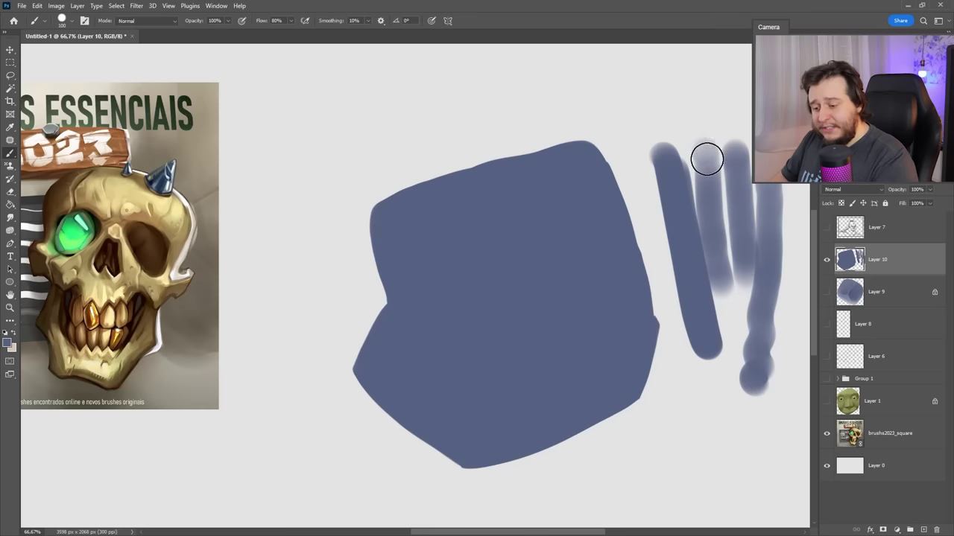
mouse_move(707, 156)
mouse_down()
mouse_move(735, 131)
mouse_move(711, 145)
mouse_move(706, 252)
mouse_up()
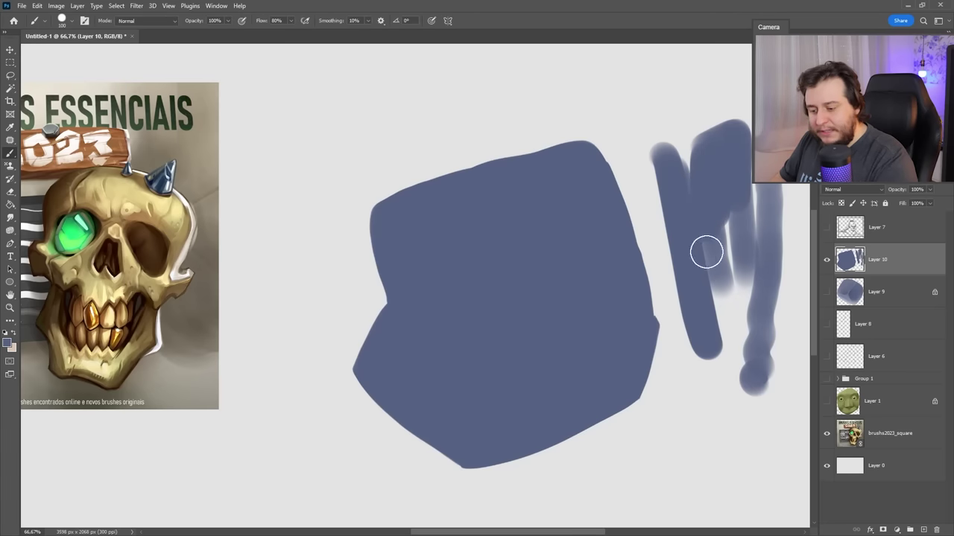
key(e)
drag(694, 144, 683, 268)
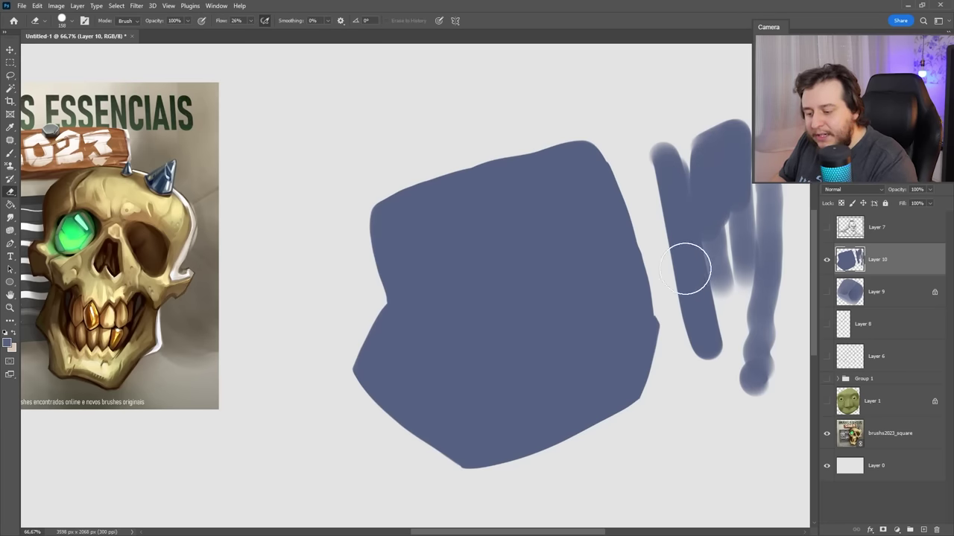
- Try a test erase with the Quadrado v2 eraser shape, then undo it
right_click(528, 259)
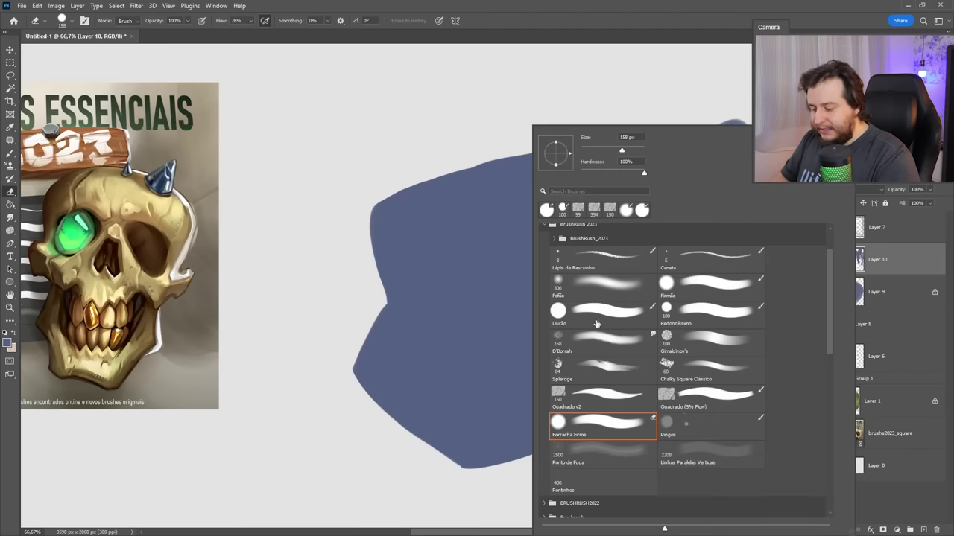
click(593, 402)
drag(437, 206, 451, 376)
key(ctrl+z)
key(b)
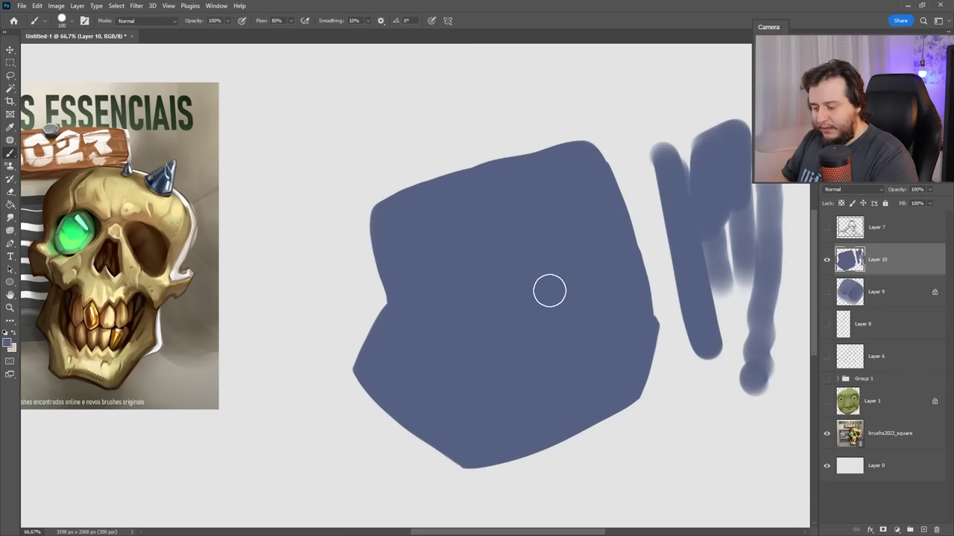
- Compare the square brush variants and settle on the Quadrado (5% Flow) brush
right_click(585, 276)
double_click(652, 400)
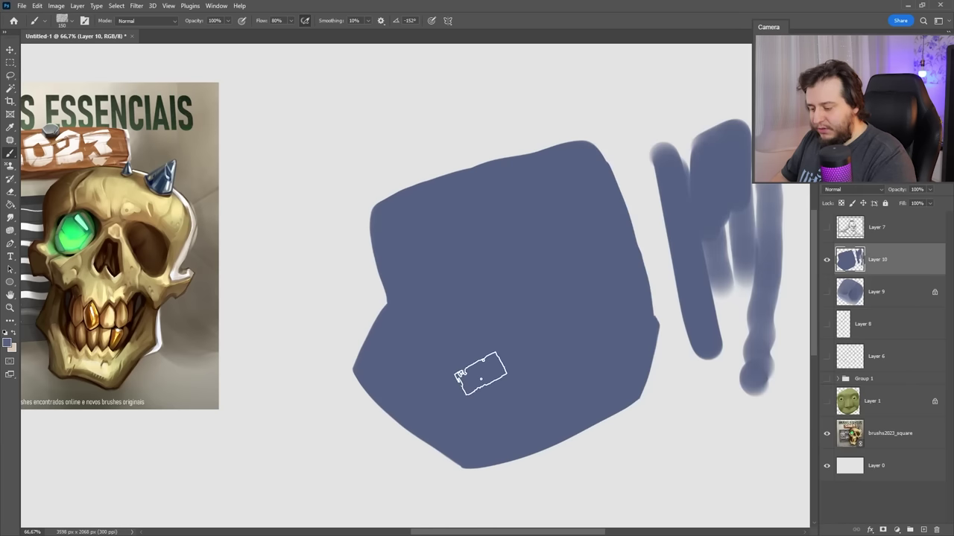
right_click(646, 285)
click(771, 401)
click(706, 409)
click(774, 402)
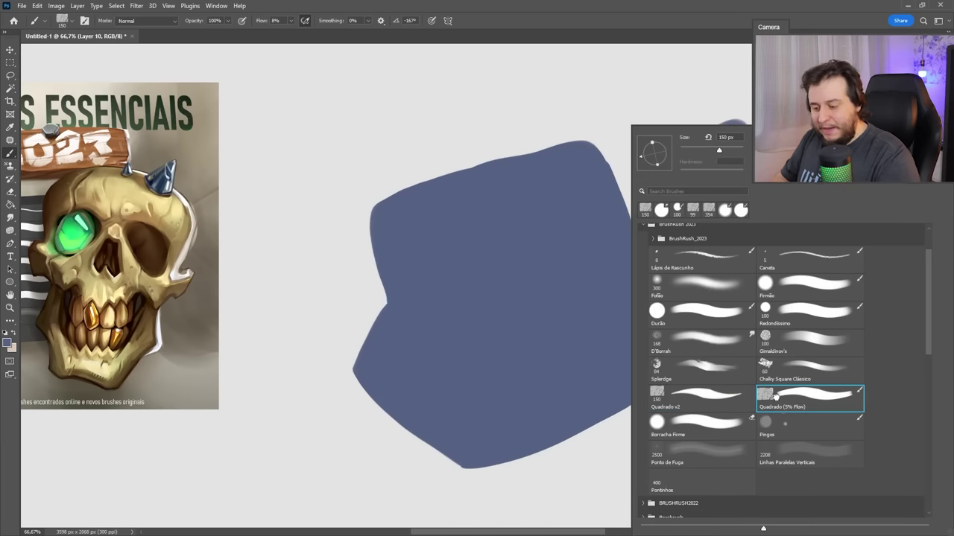
click(652, 400)
click(771, 401)
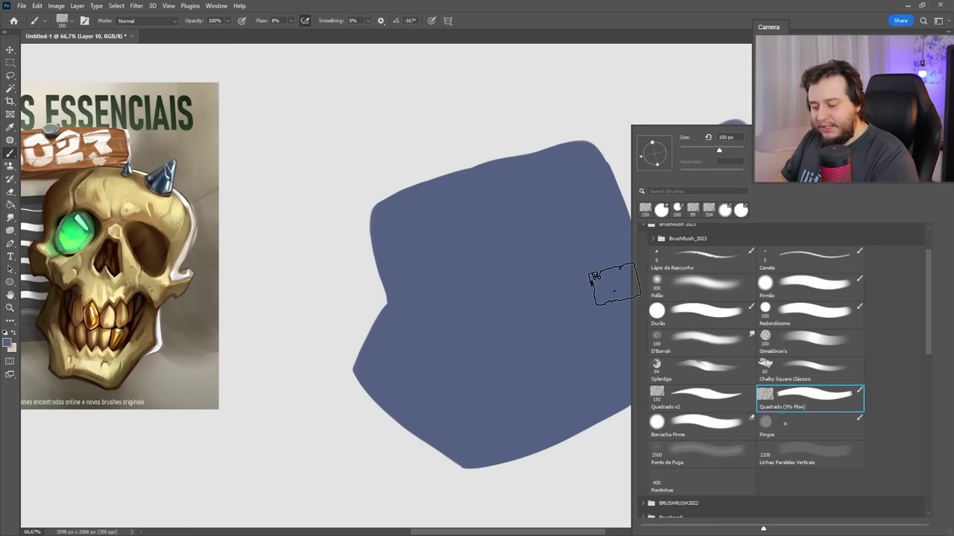
alt+click(545, 238)
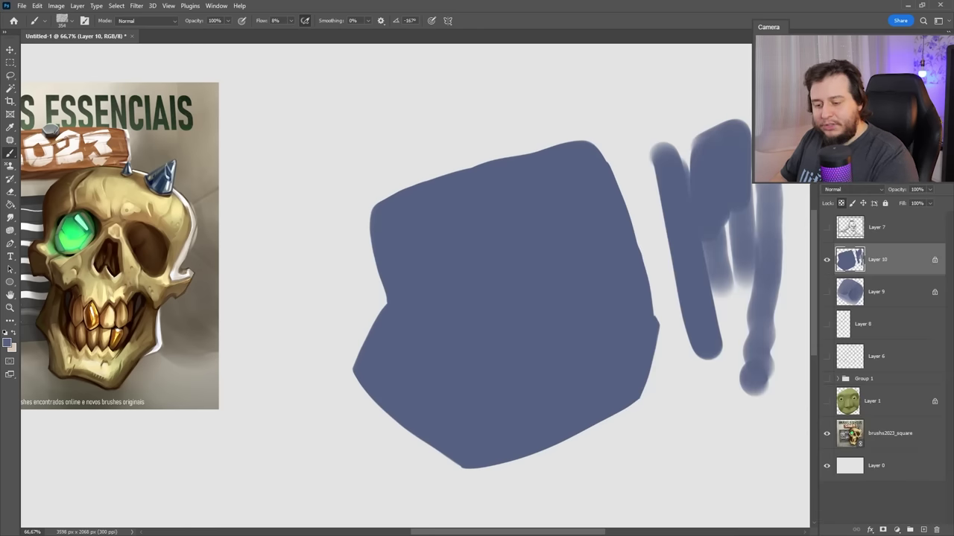
- Try light shading strokes over the block's top and lower-left faces, undoing some
drag(402, 223, 588, 164)
key(ctrl+z)
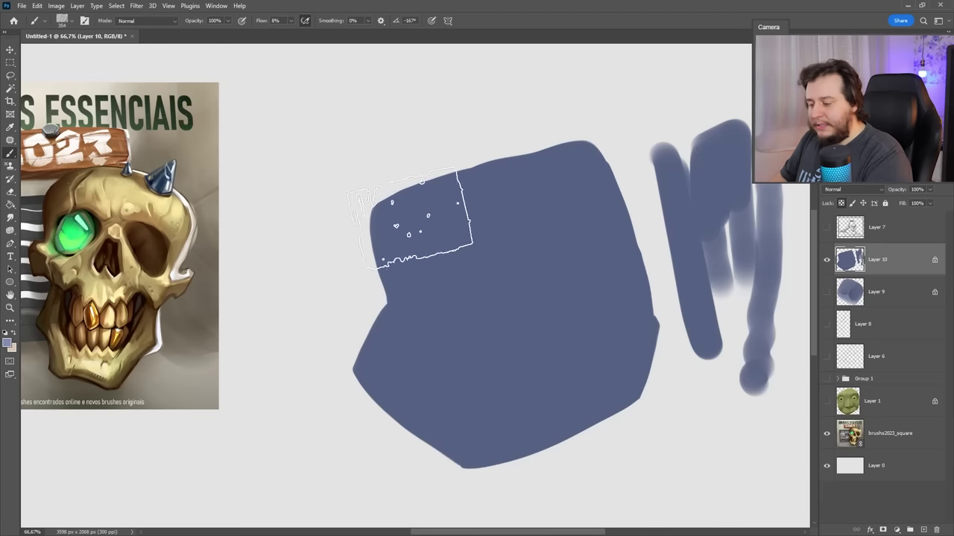
drag(421, 216, 596, 168)
mouse_move(365, 351)
mouse_down()
mouse_move(404, 383)
mouse_move(409, 332)
mouse_move(626, 253)
mouse_up()
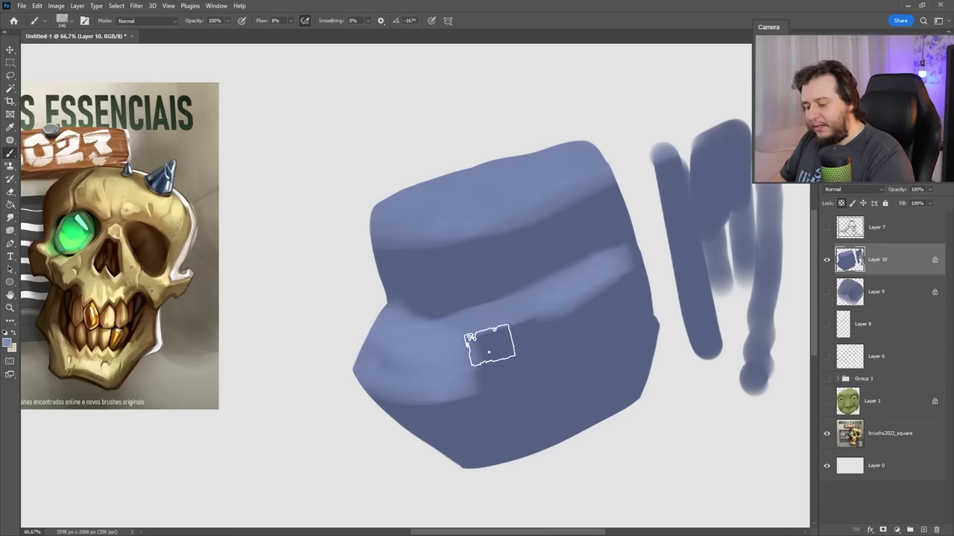
drag(489, 345, 389, 383)
right_click(420, 283)
key(Escape)
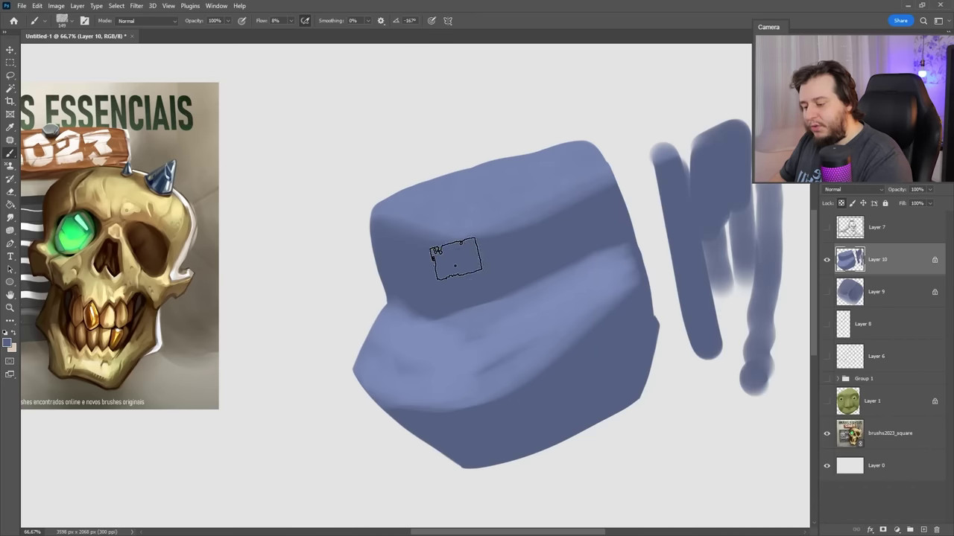
key(ctrl+z)
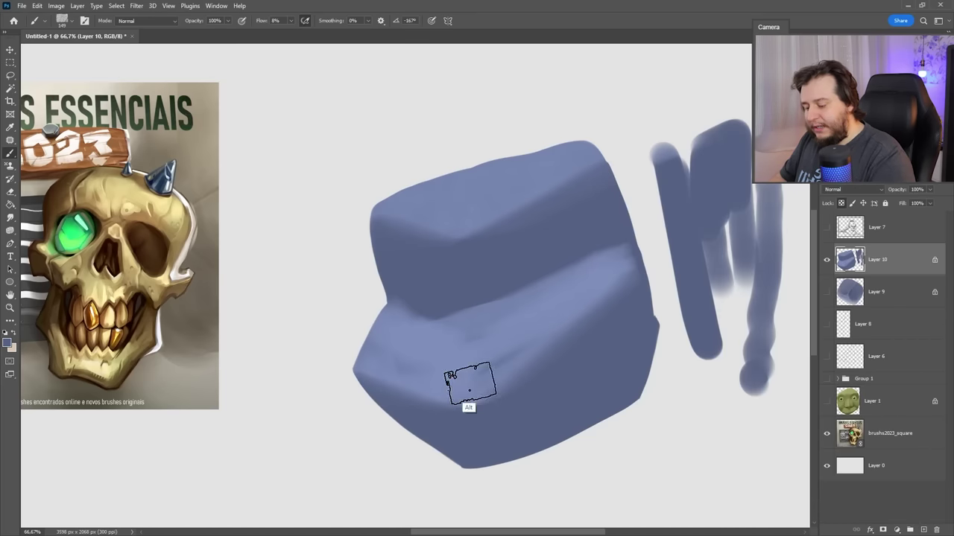
- Sample a blue from the block and lighten the upper block's front face with wide strokes
alt+click(442, 330)
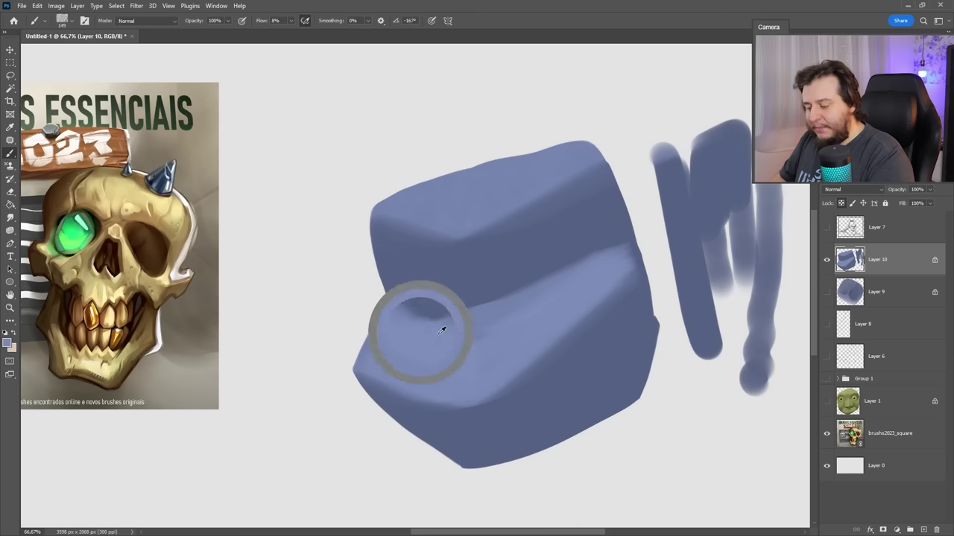
right_click(505, 268)
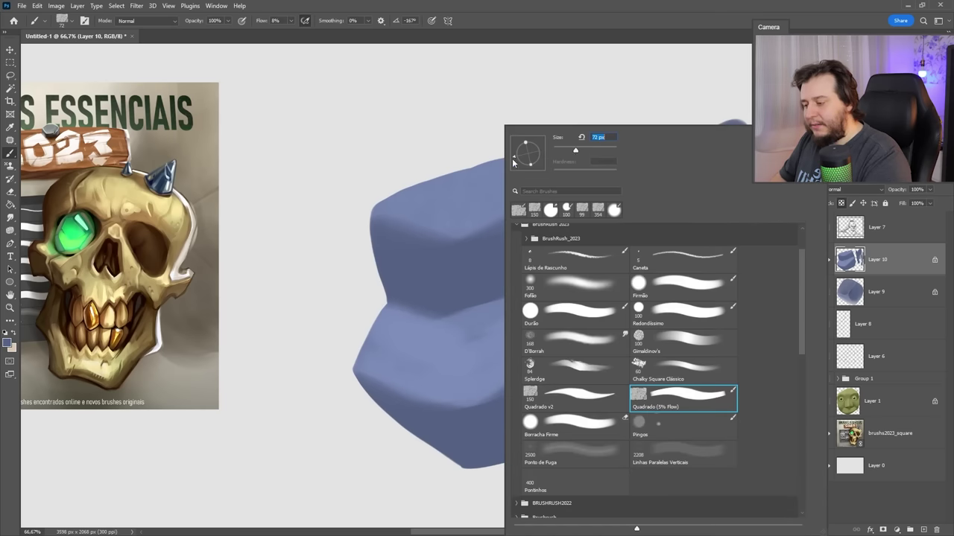
key(Escape)
right_click(605, 294)
key(Escape)
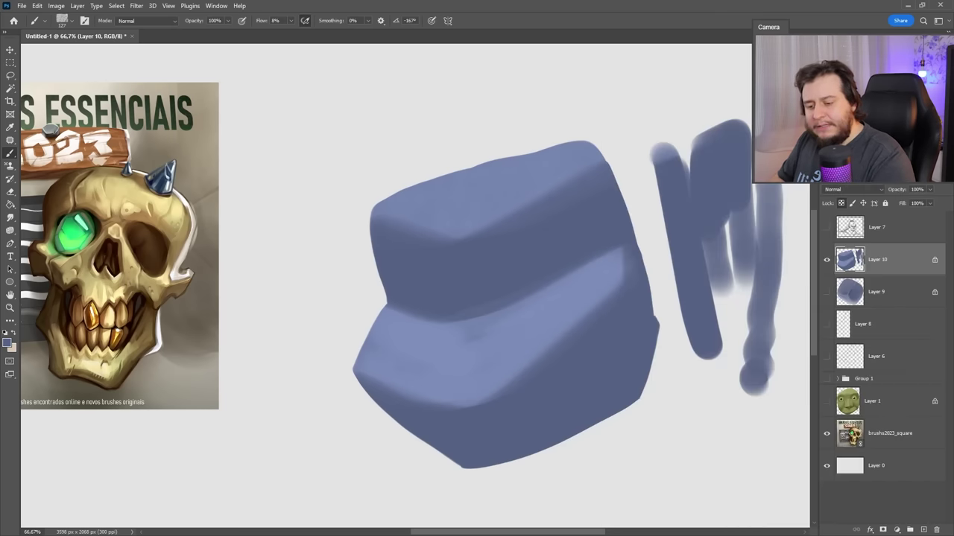
drag(511, 272, 611, 276)
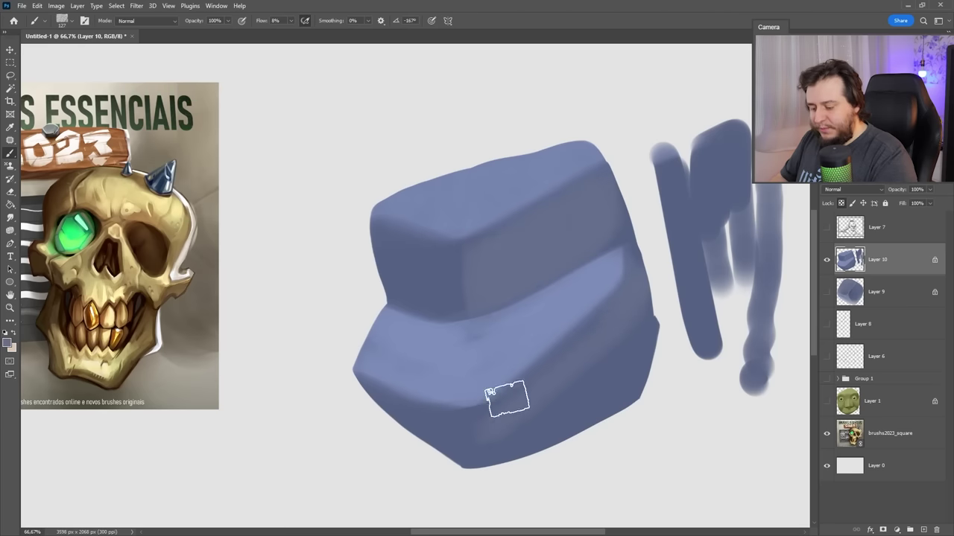
drag(505, 398, 585, 337)
key(alt)
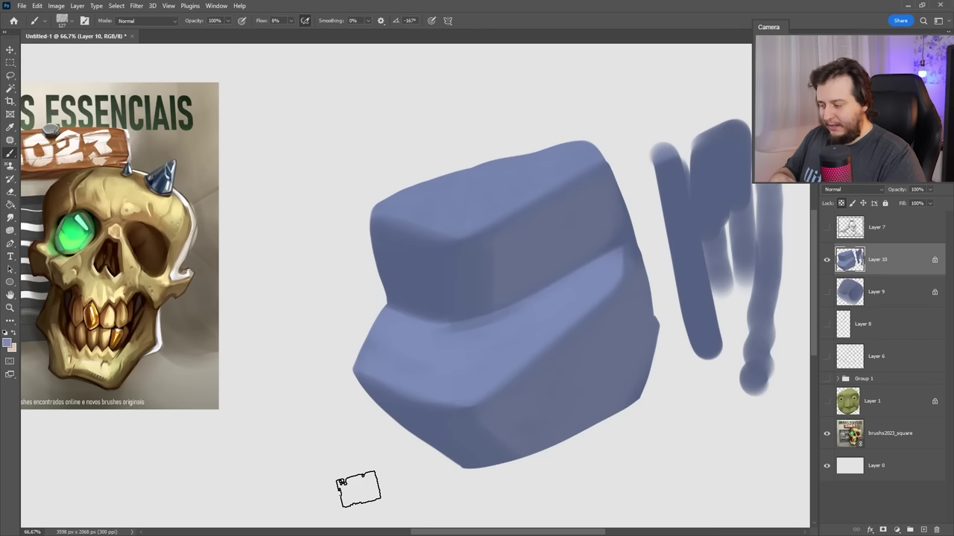
right_click(625, 314)
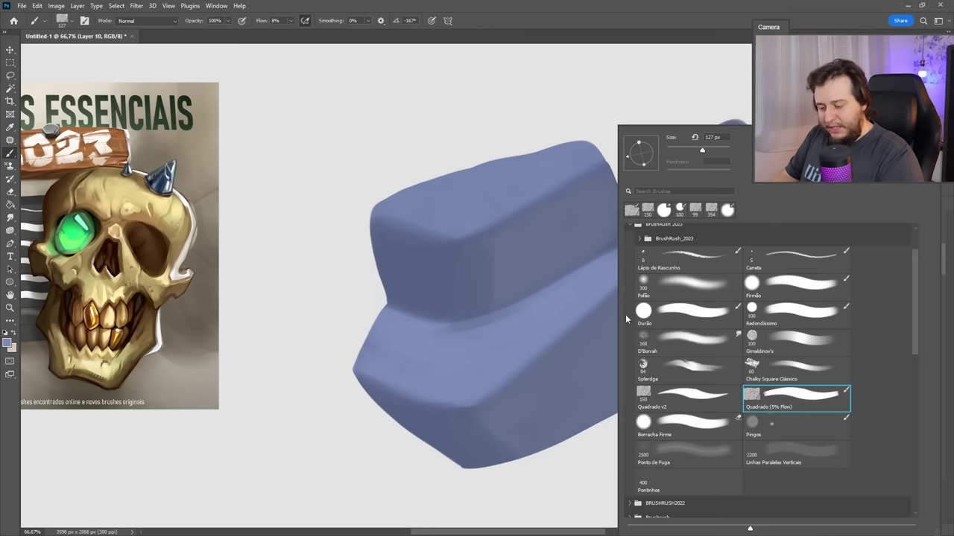
- Highlight the upper ledge edge with Redondíssimo, then blend the lower ledge at 133 px, 14% flow
click(764, 318)
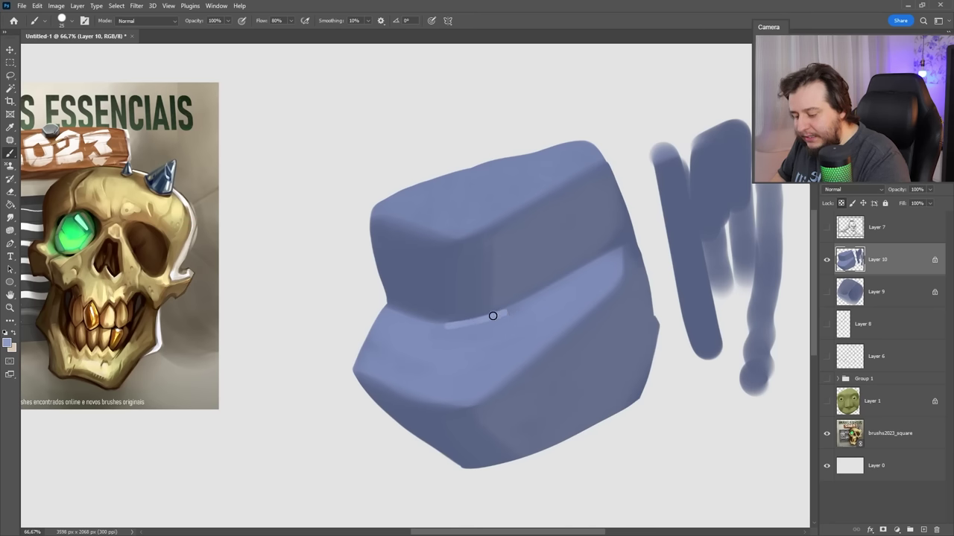
drag(517, 306, 550, 286)
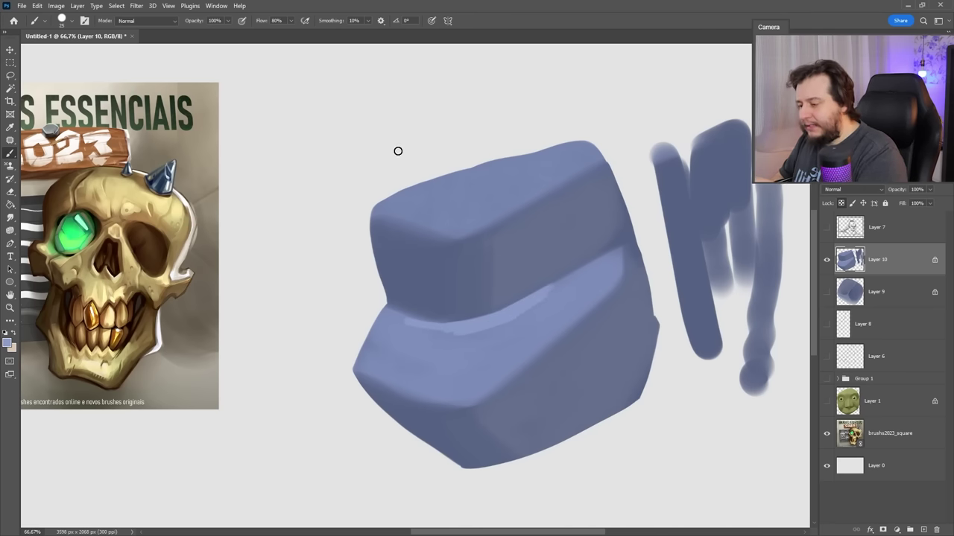
right_click(358, 122)
right_click(415, 104)
drag(290, 21, 261, 35)
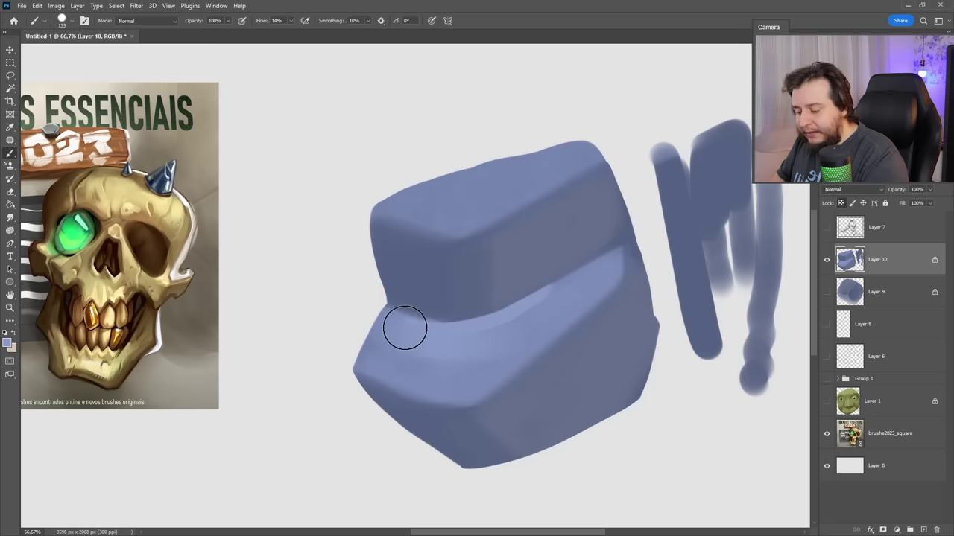
drag(485, 341, 491, 345)
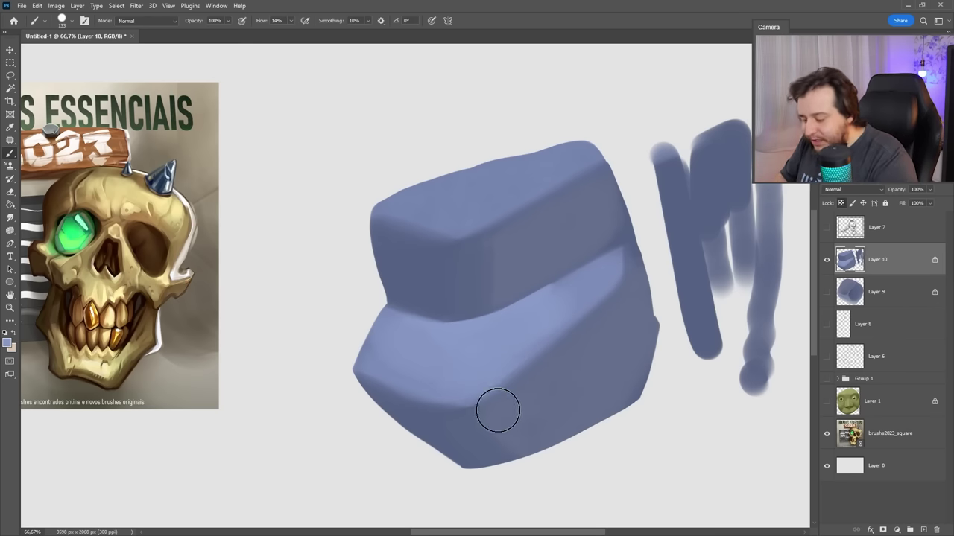
drag(497, 411, 632, 323)
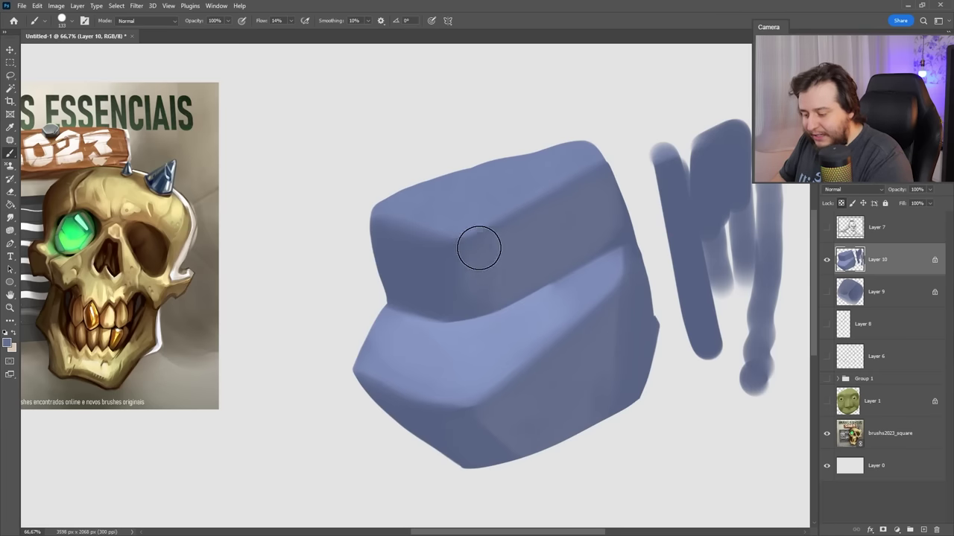
- At 88 px and 51% flow, paint a dark curve and a light rounded eye below it
right_click(581, 330)
right_click(606, 180)
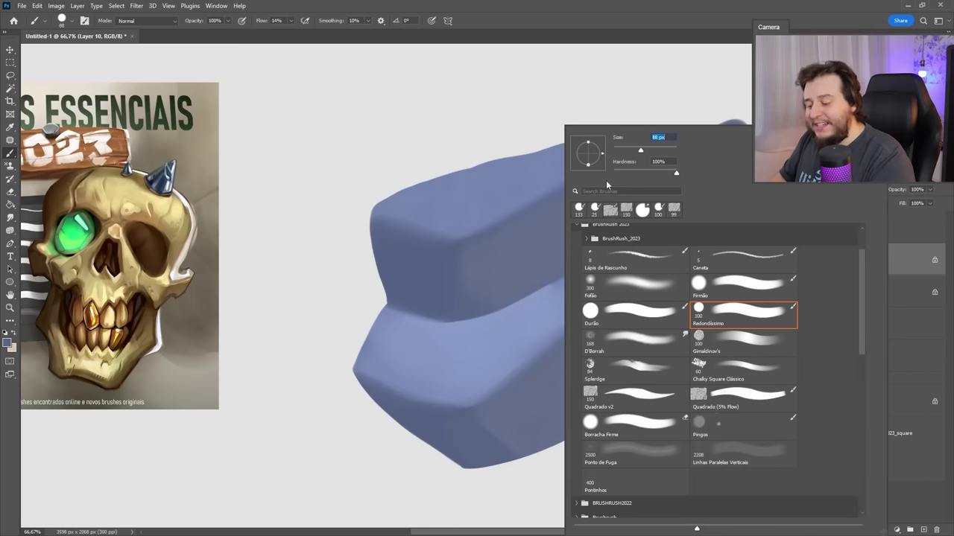
alt+click(455, 432)
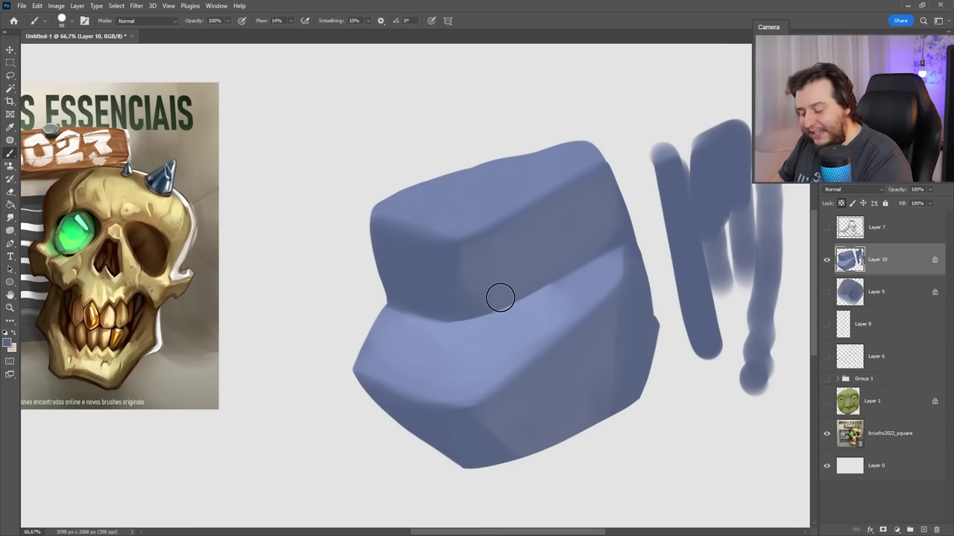
drag(500, 295, 536, 237)
key(ctrl+z)
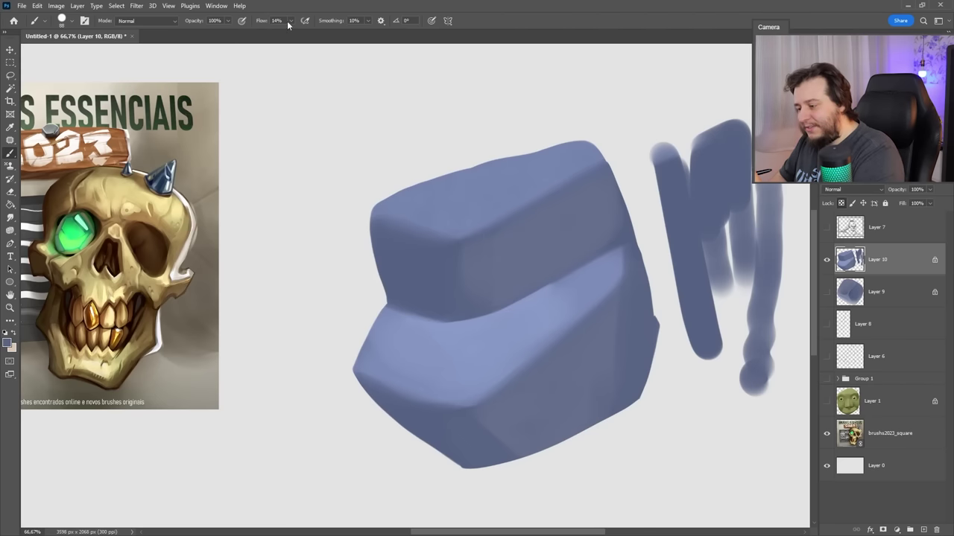
drag(310, 36, 307, 36)
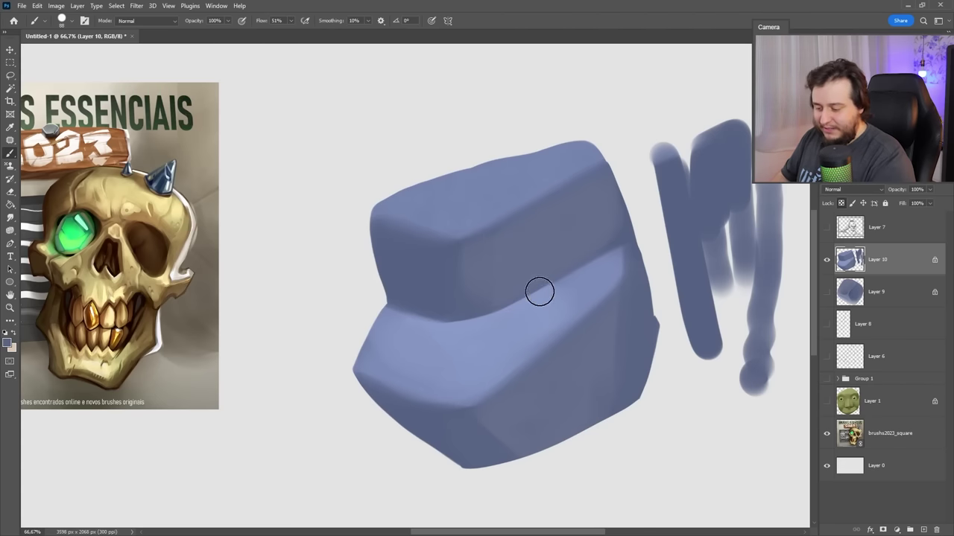
drag(511, 306, 555, 238)
mouse_move(515, 294)
mouse_down()
mouse_move(559, 256)
mouse_move(531, 286)
mouse_move(570, 232)
mouse_move(591, 262)
mouse_move(515, 313)
mouse_move(553, 320)
mouse_move(603, 266)
mouse_up()
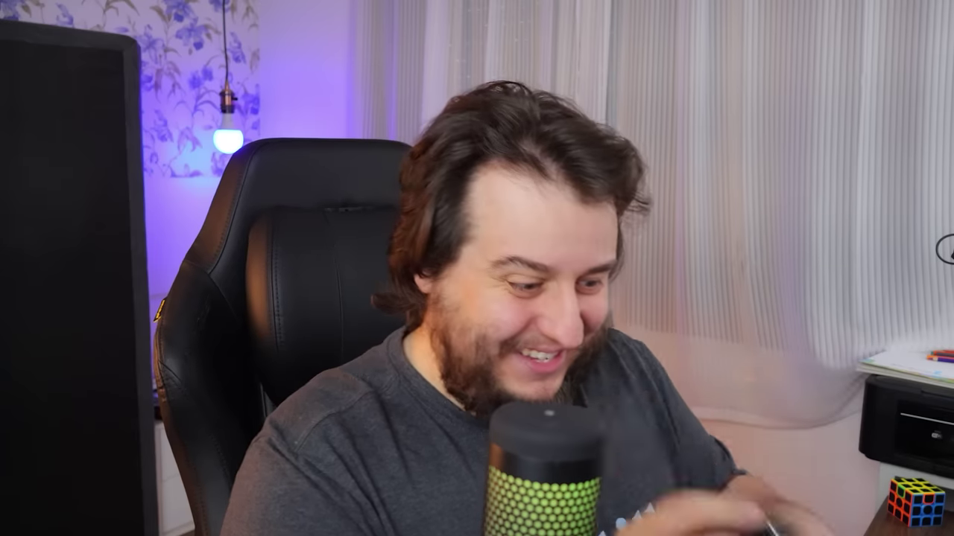
- Lighten the first eye, then paint a second, left eye shaded with darker blue above
mouse_move(525, 298)
mouse_down()
mouse_move(559, 292)
mouse_move(571, 262)
mouse_move(556, 273)
mouse_up()
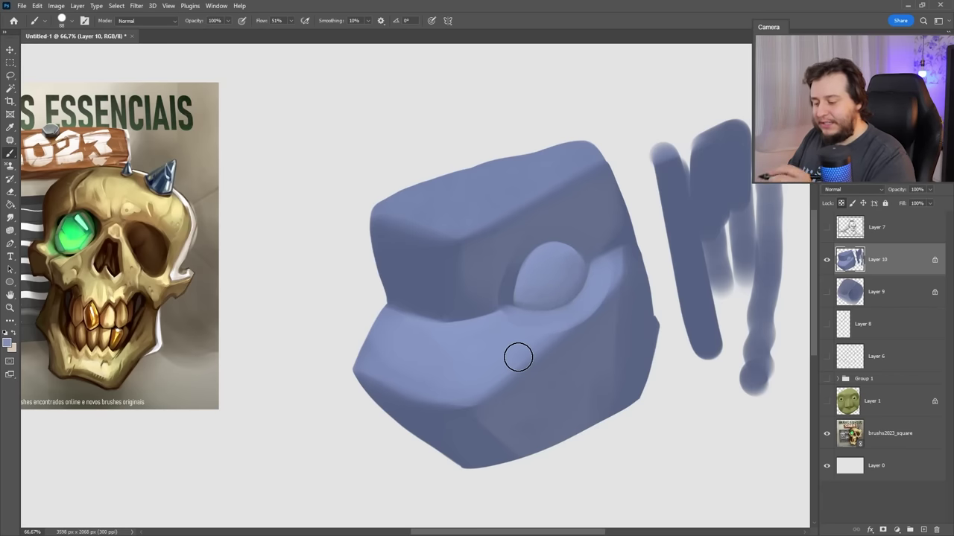
alt+click(598, 289)
drag(400, 294, 424, 316)
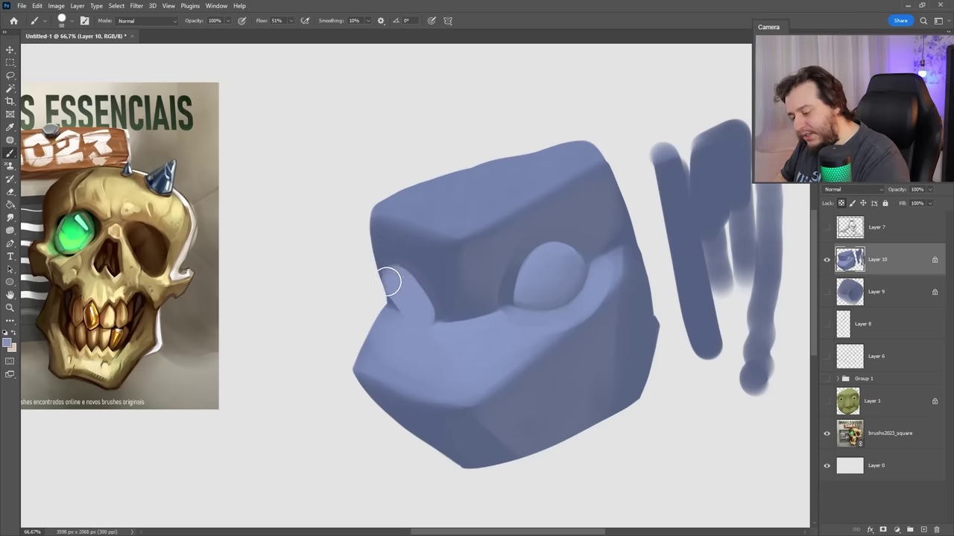
mouse_move(419, 276)
mouse_down()
mouse_move(380, 266)
mouse_move(432, 300)
mouse_move(407, 287)
mouse_up()
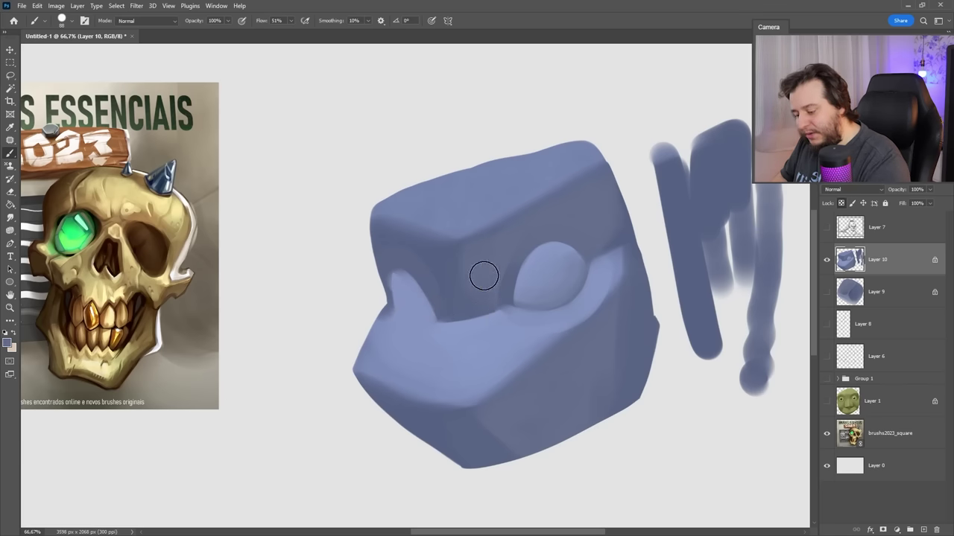
- With a 55 px brush and a sampled face blue, darken the snout and paint two nostril rings
right_click(484, 277)
double_click(649, 315)
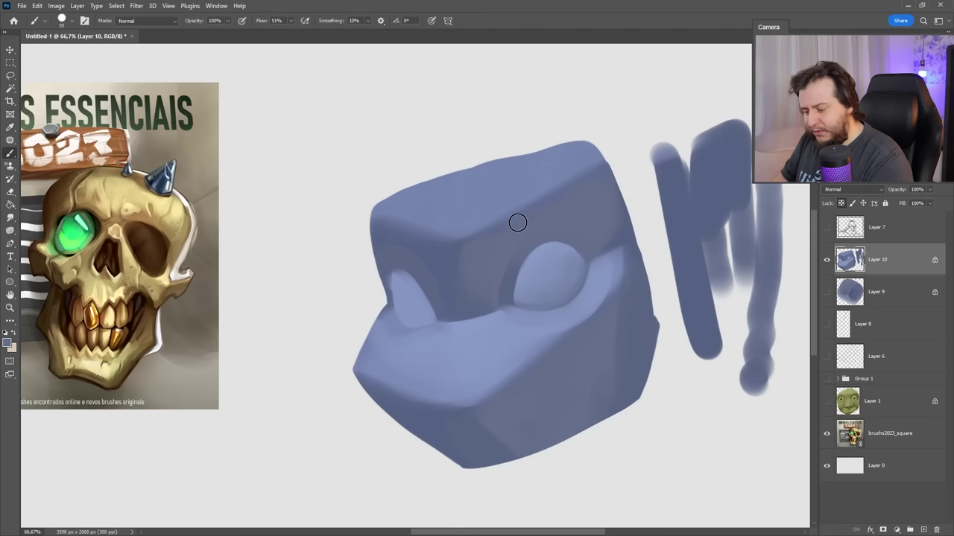
key(alt)
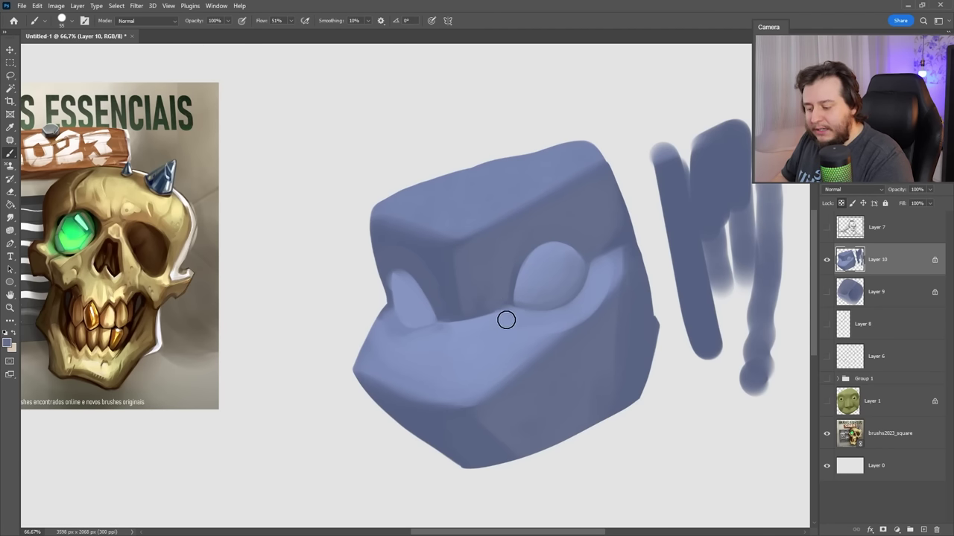
alt+click(600, 284)
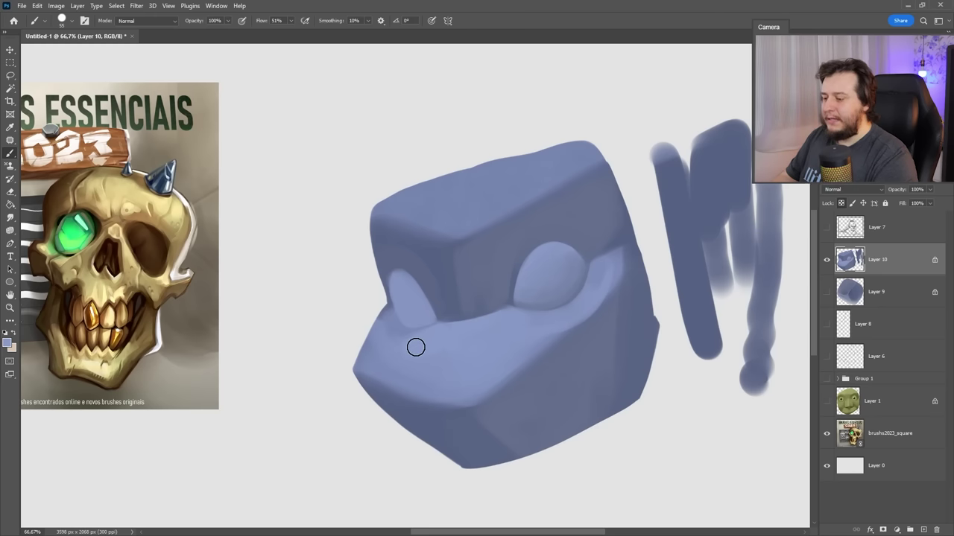
drag(528, 387, 496, 403)
drag(392, 382, 401, 388)
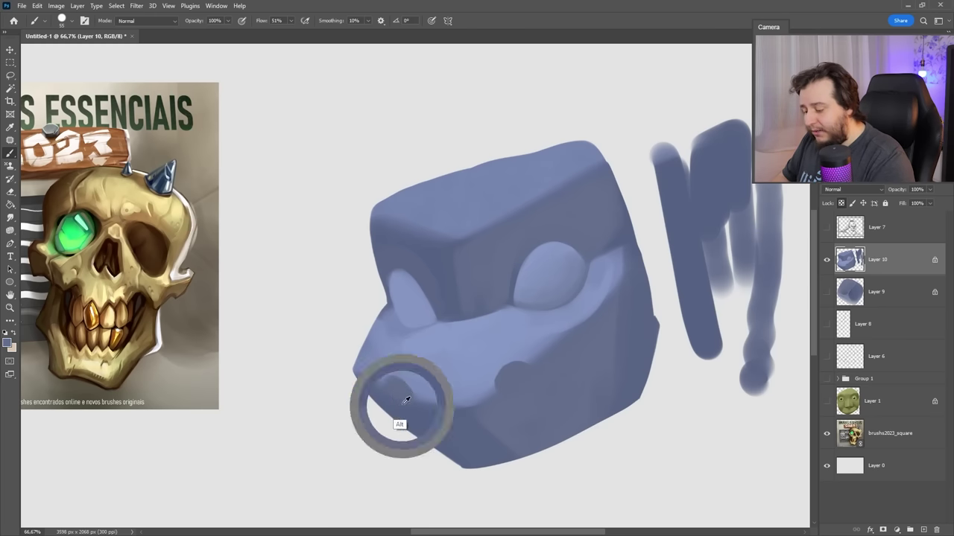
drag(526, 372, 514, 382)
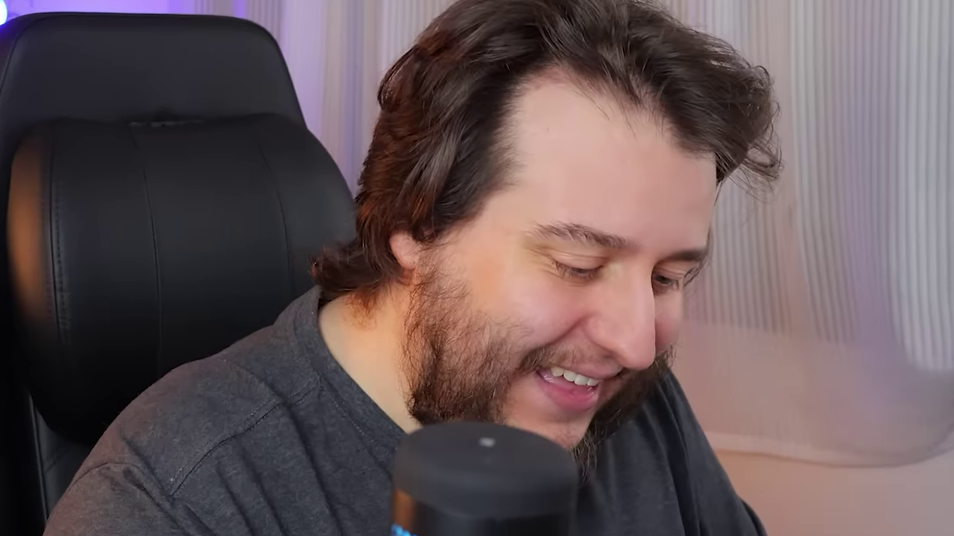
right_click(581, 350)
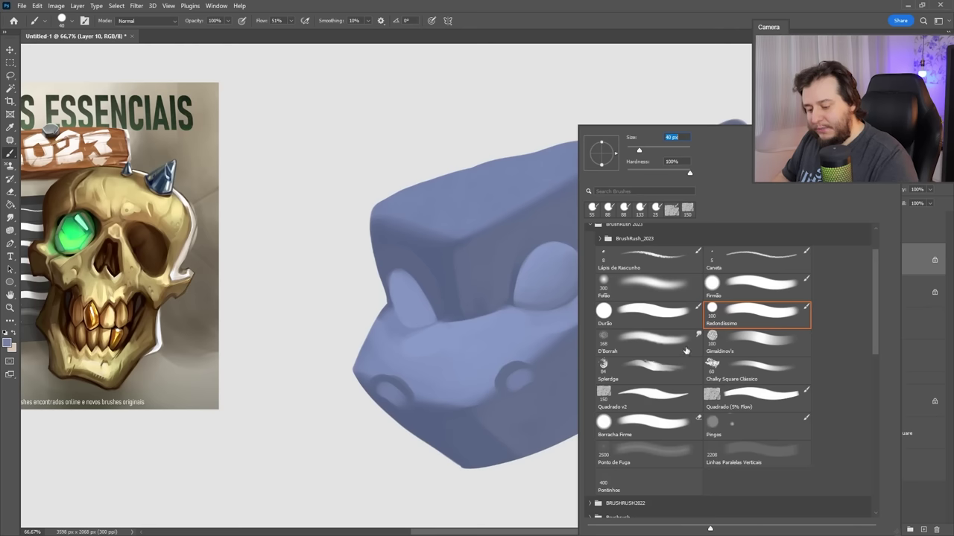
- Smudge the left nostril with the D'Borrah smudge preset, then return to the Brush tool
click(643, 341)
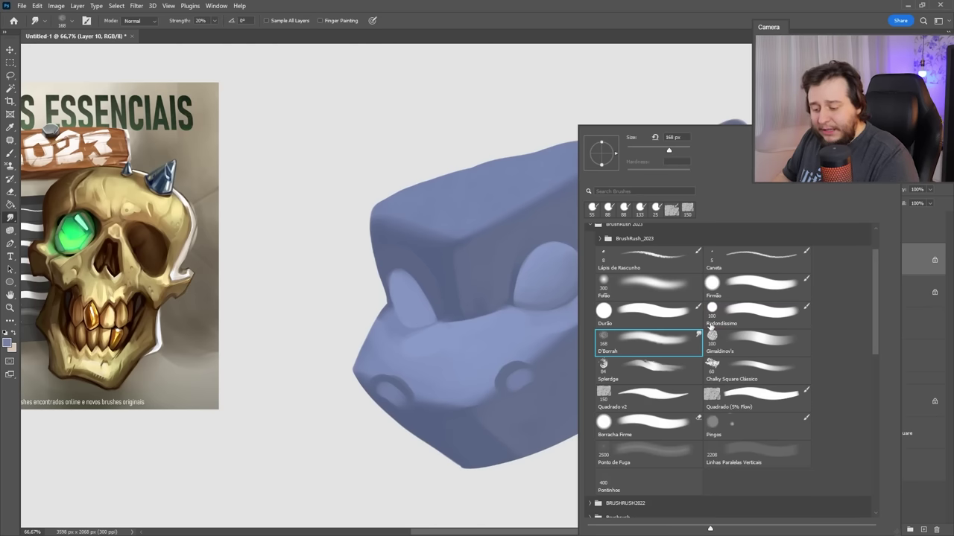
double_click(643, 342)
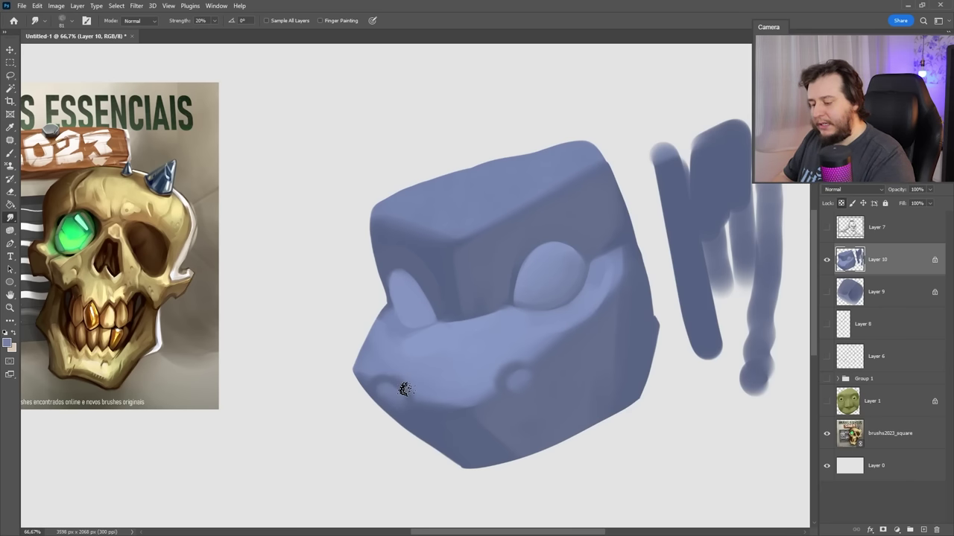
key(b)
right_click(589, 240)
key(Escape)
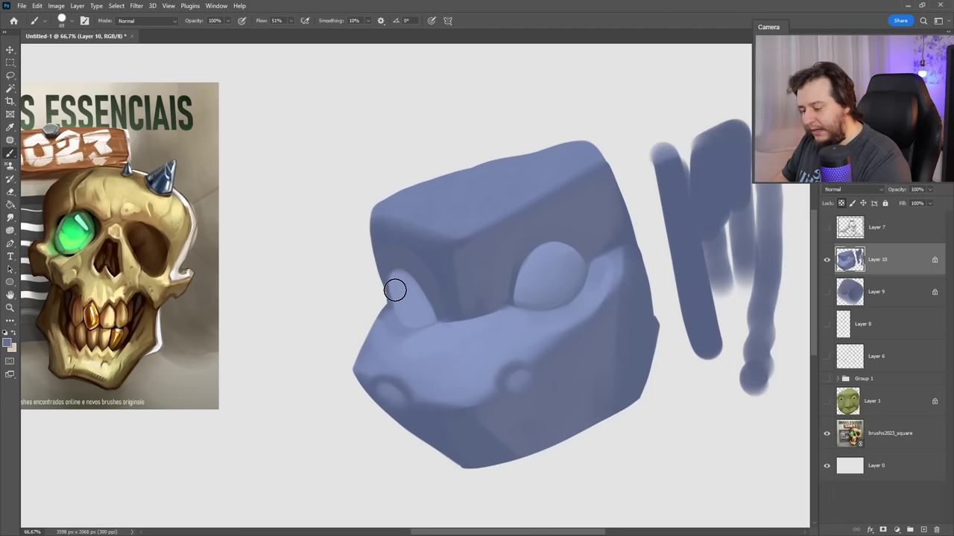
key(alt)
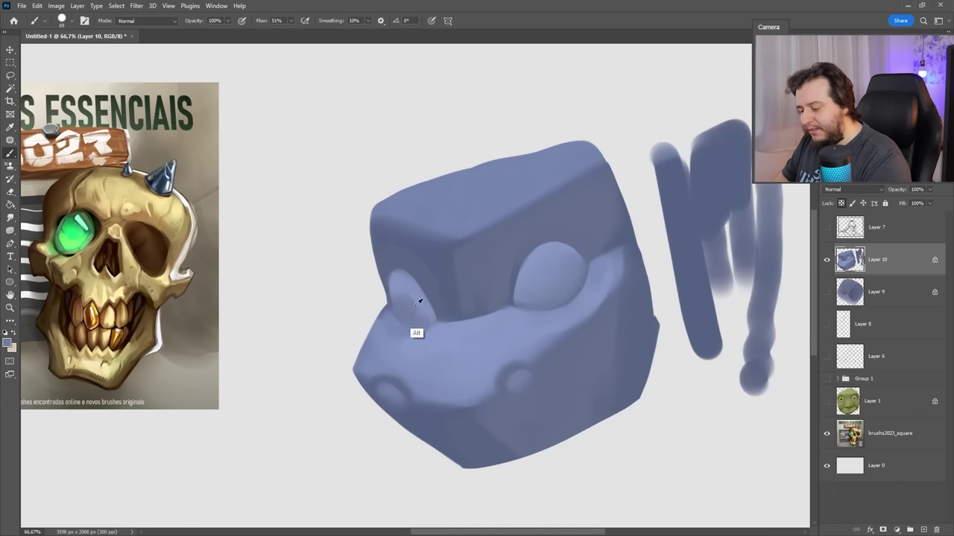
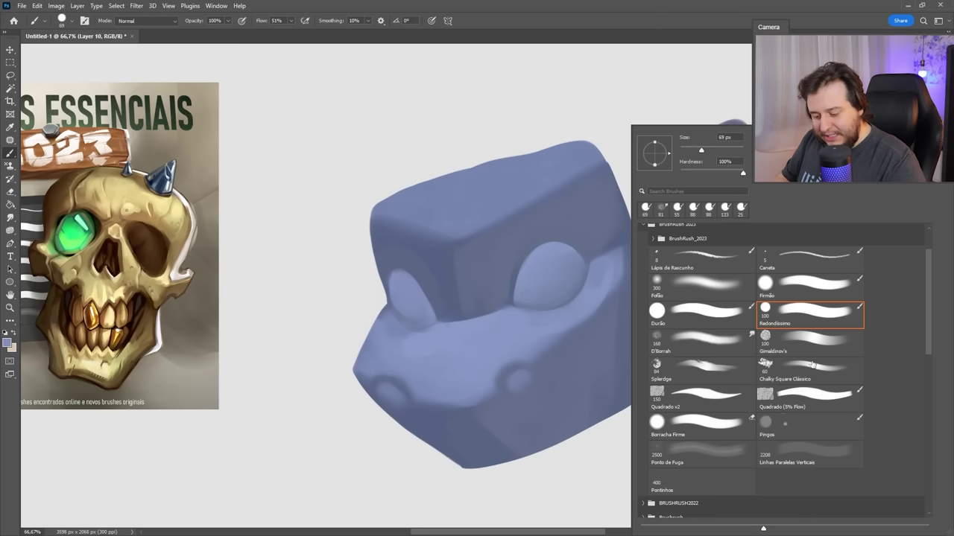
- Choose a larger Splerdge brush and try a few mouth strokes, undoing them all
click(717, 378)
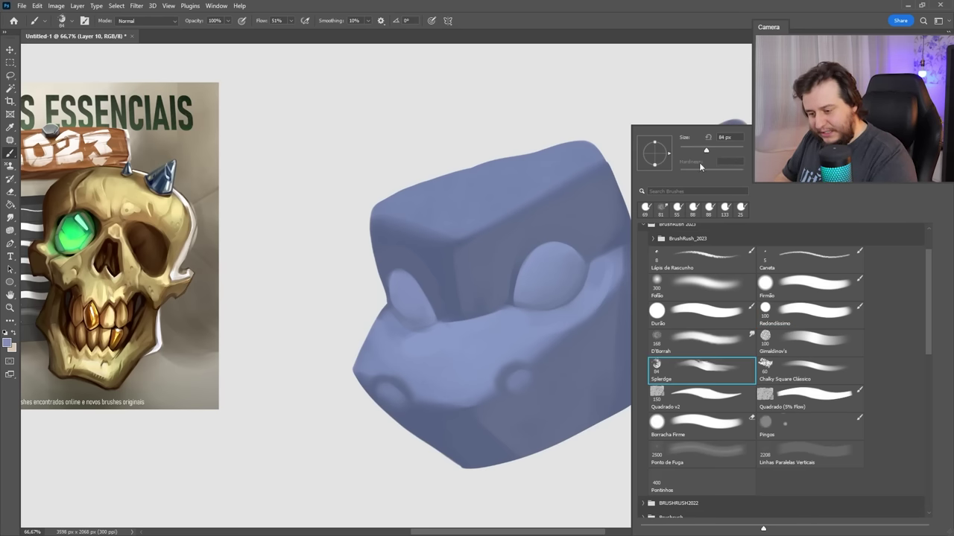
key(Return)
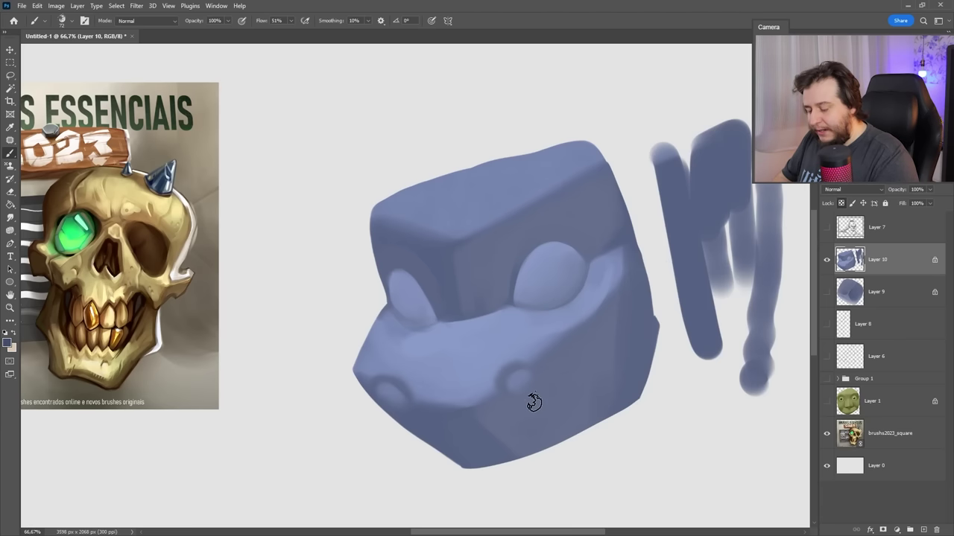
drag(622, 332, 585, 401)
key(ctrl+z)
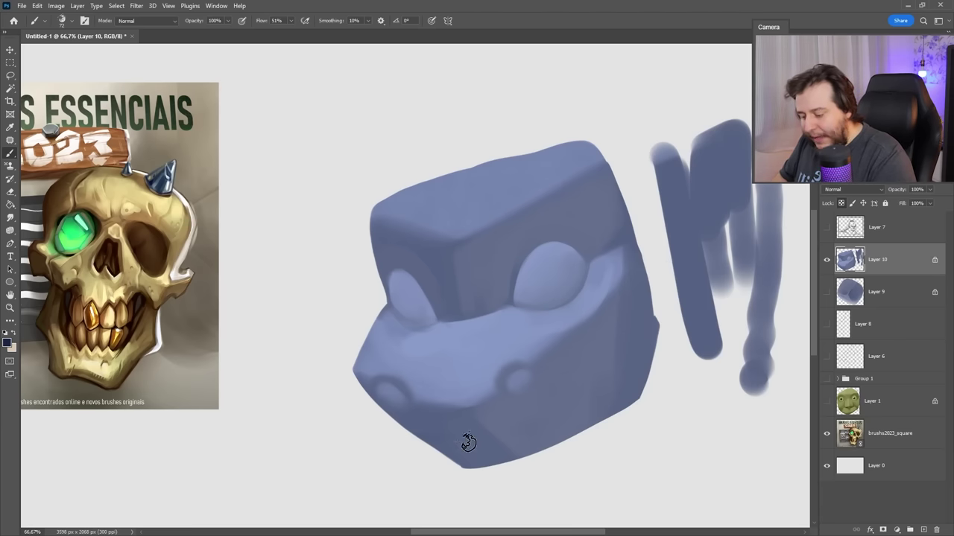
drag(518, 431, 586, 375)
key(ctrl+z)
drag(630, 309, 428, 445)
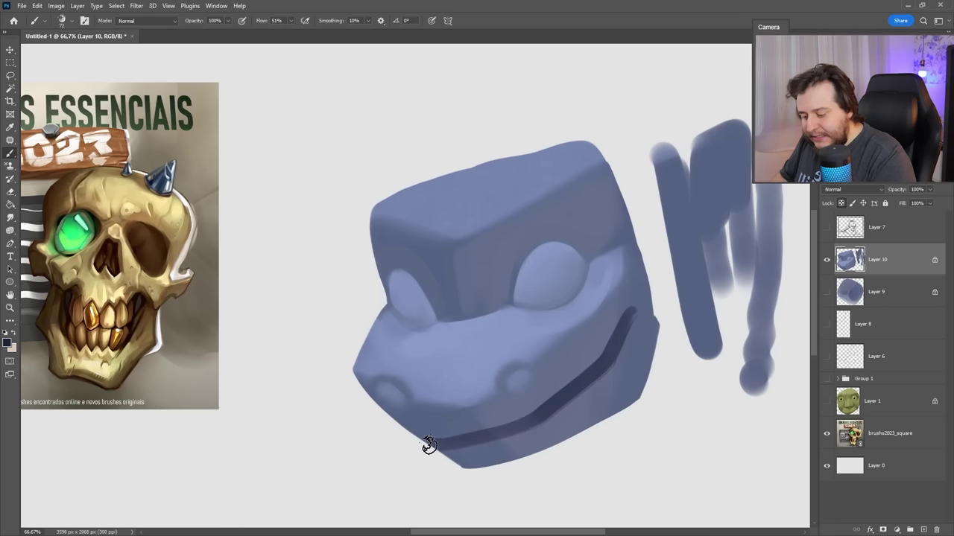
drag(639, 307, 627, 383)
key(ctrl+z)
key(ctrl+z)
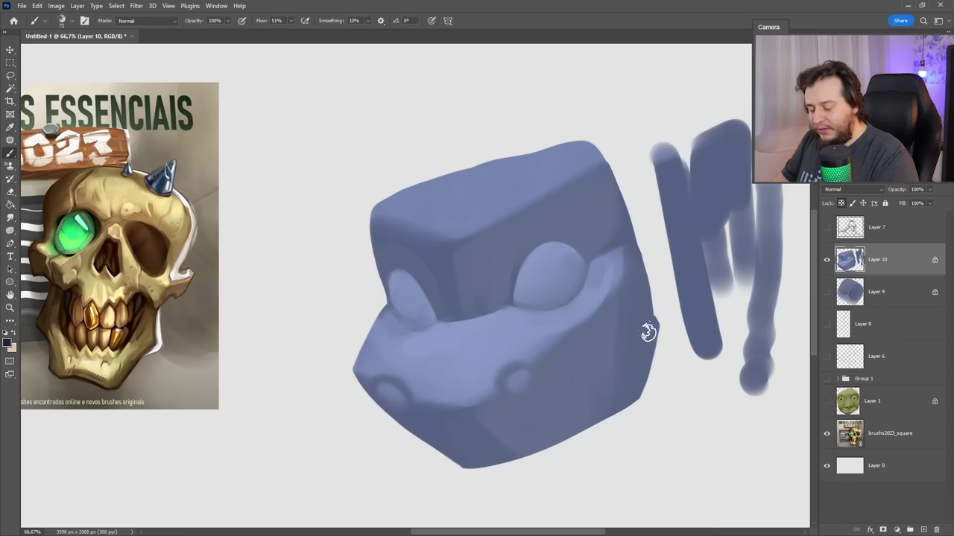
- Paint thick dark eyebrows arching above both eyes
mouse_move(502, 216)
mouse_down()
mouse_move(488, 238)
mouse_move(555, 191)
mouse_move(481, 235)
mouse_move(568, 204)
mouse_up()
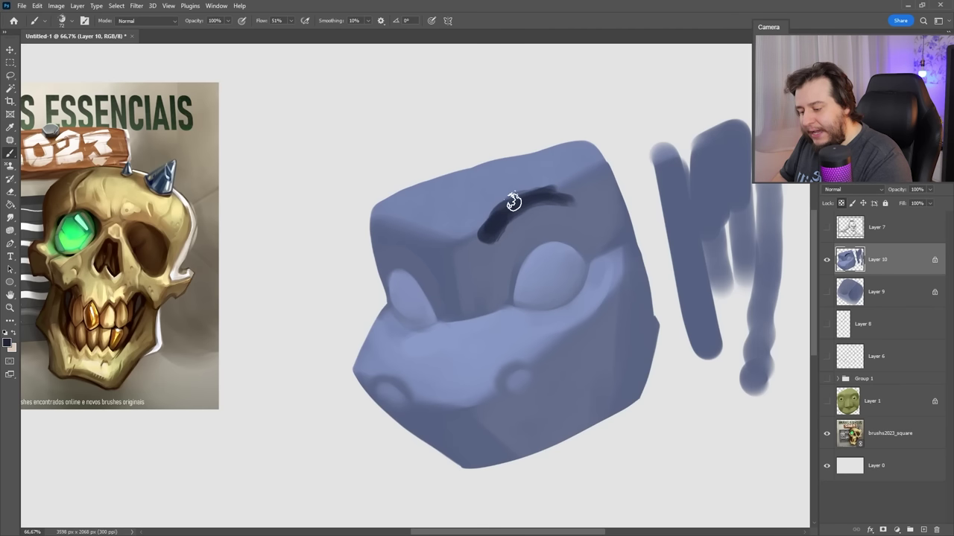
drag(484, 236, 570, 199)
mouse_move(388, 225)
mouse_down()
mouse_move(432, 249)
mouse_move(392, 217)
mouse_move(372, 217)
mouse_up()
mouse_move(513, 192)
mouse_down()
mouse_move(483, 235)
mouse_move(571, 219)
mouse_up()
- Sample the blue-grey face colour and shade the head's right side beside the eye
alt+click(496, 251)
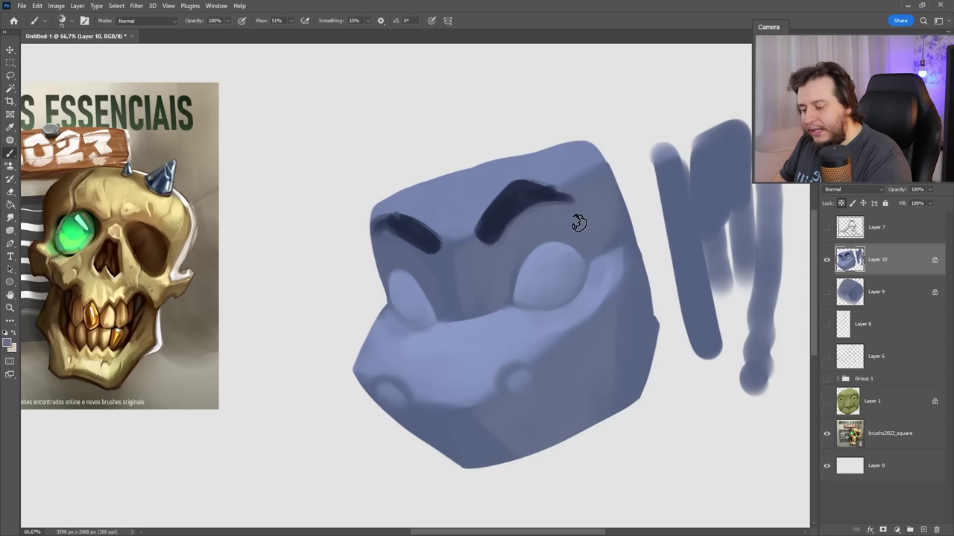
alt+click(632, 282)
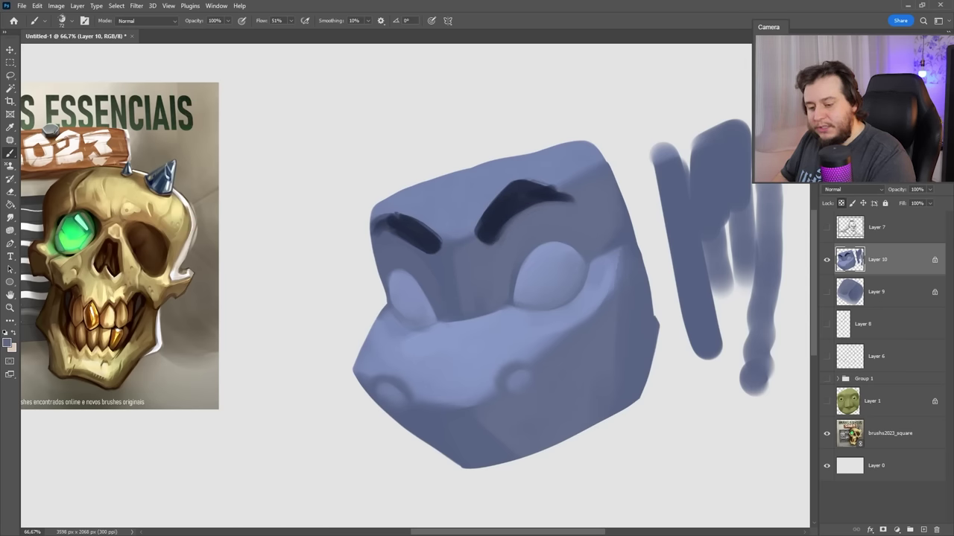
drag(634, 257, 624, 313)
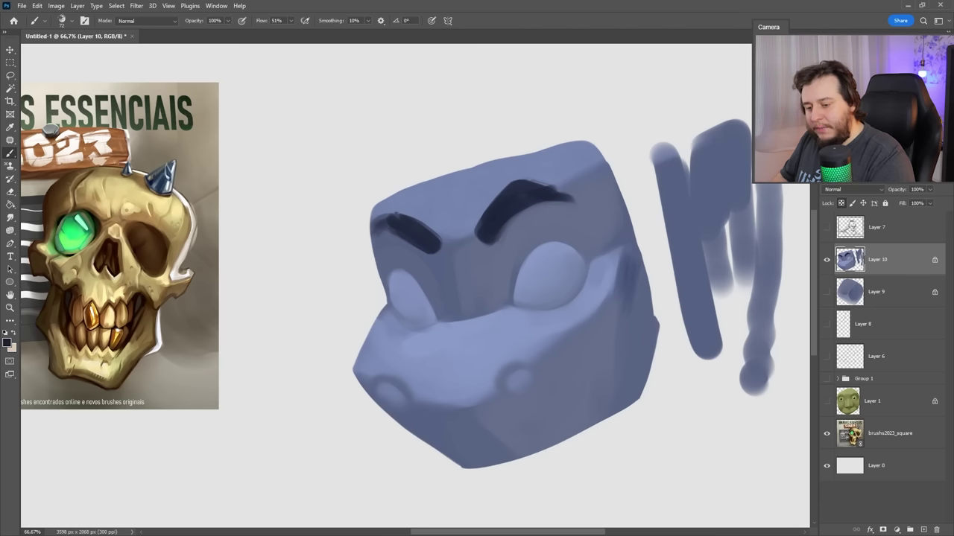
right_click(574, 239)
- Zoom in on the right eye, try a pupil, undo it and return to the brush
click(551, 279)
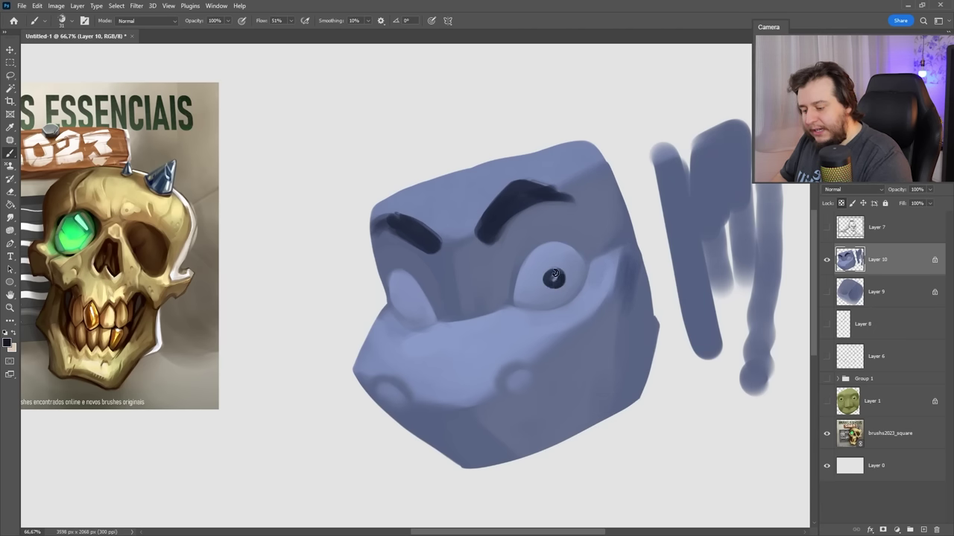
key(z)
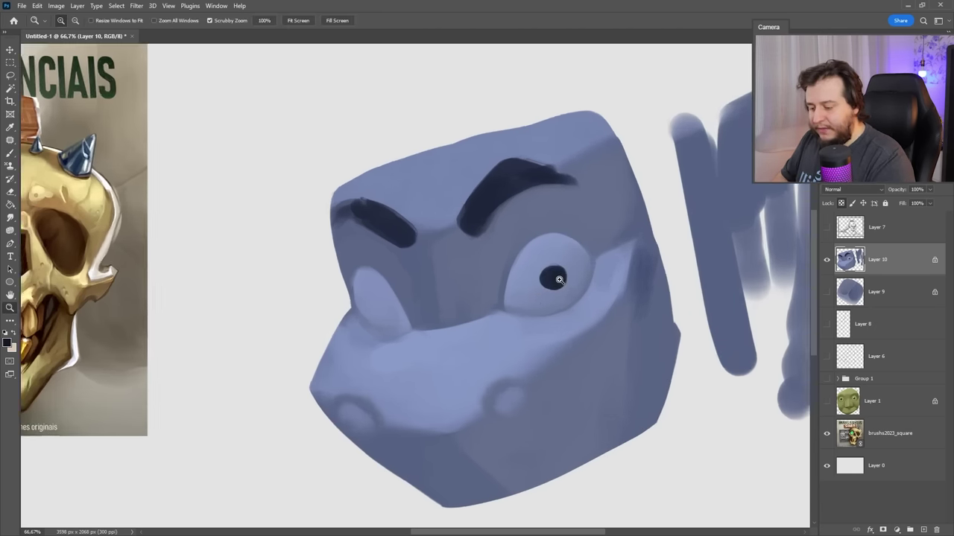
drag(555, 288, 562, 288)
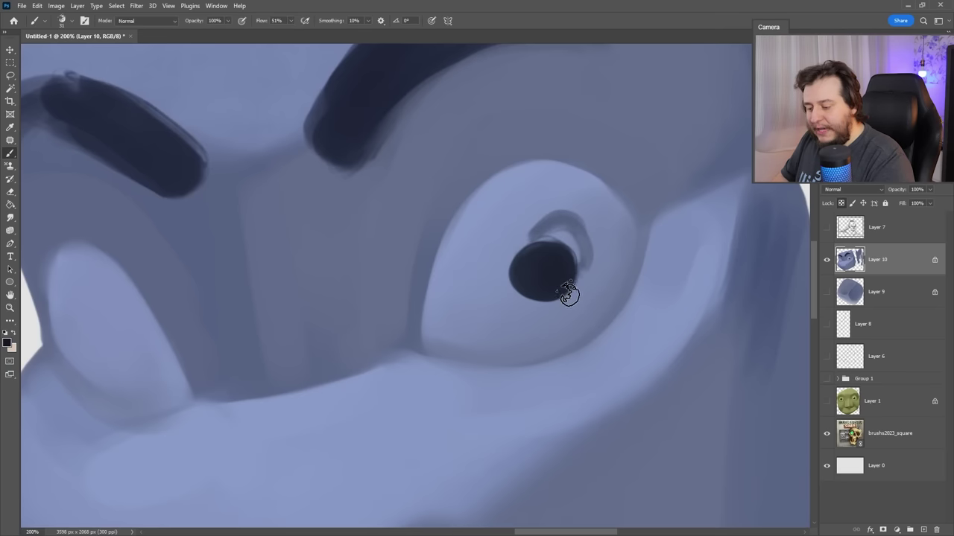
key(alt)
alt+click(558, 305)
key(ctrl+z)
key(b)
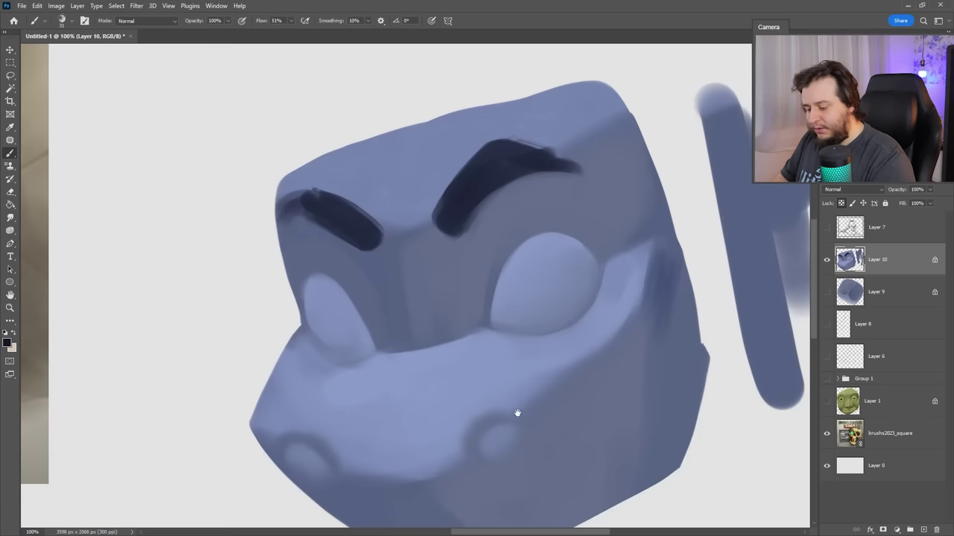
scroll(514, 403, down, 2)
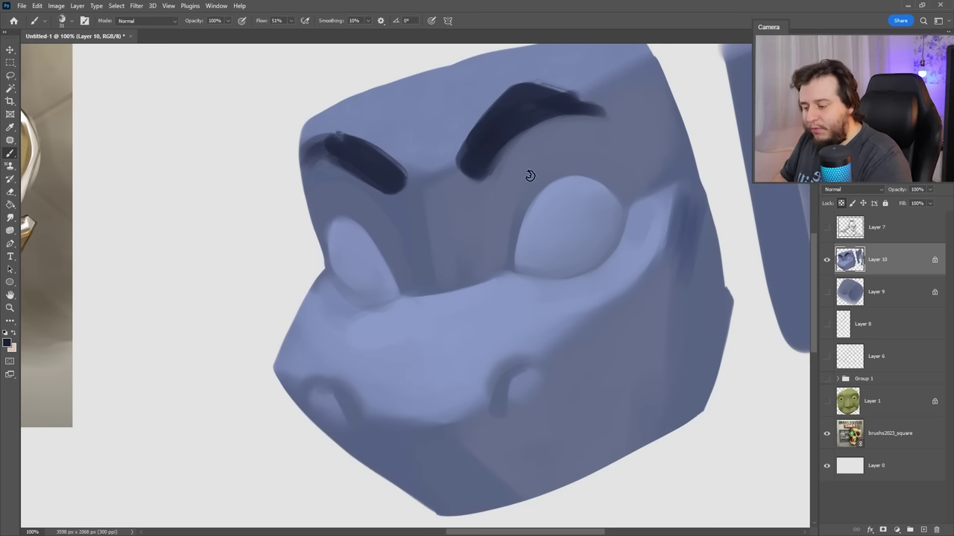
- Paint thin dark eyelid outlines around both eyes
mouse_move(513, 247)
mouse_down()
mouse_move(574, 176)
mouse_move(619, 207)
mouse_move(573, 173)
mouse_move(507, 267)
mouse_up()
key(ctrl+z)
mouse_move(326, 267)
mouse_down()
mouse_move(332, 213)
mouse_move(401, 292)
mouse_up()
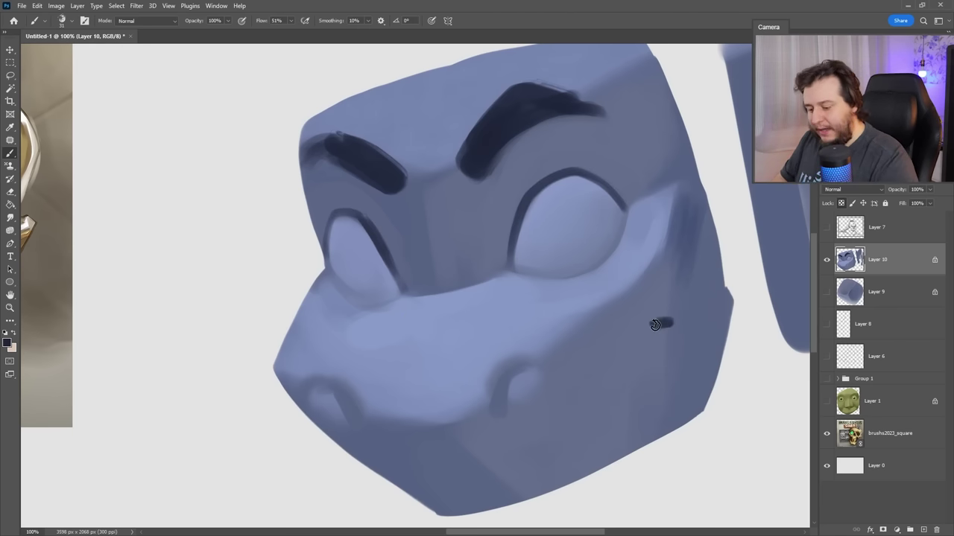
key(ctrl+z)
- Draw the curved mouth line down the jaw, then switch to the Redondíssimo brush
drag(677, 299, 629, 410)
key(ctrl+z)
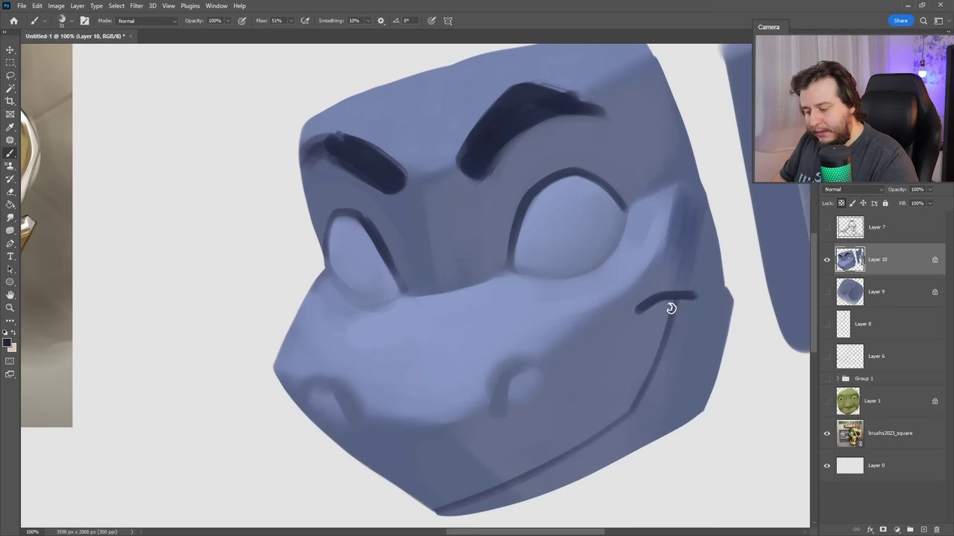
right_click(667, 306)
click(808, 313)
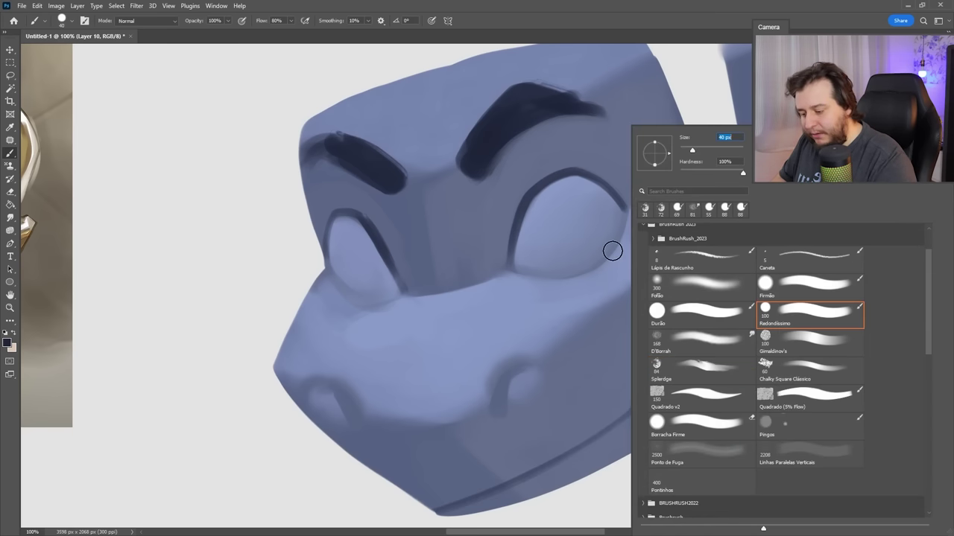
- Paint a light highlight stroke under the mouth line
key(Return)
right_click(691, 86)
key(Escape)
scroll(663, 304, down, 1)
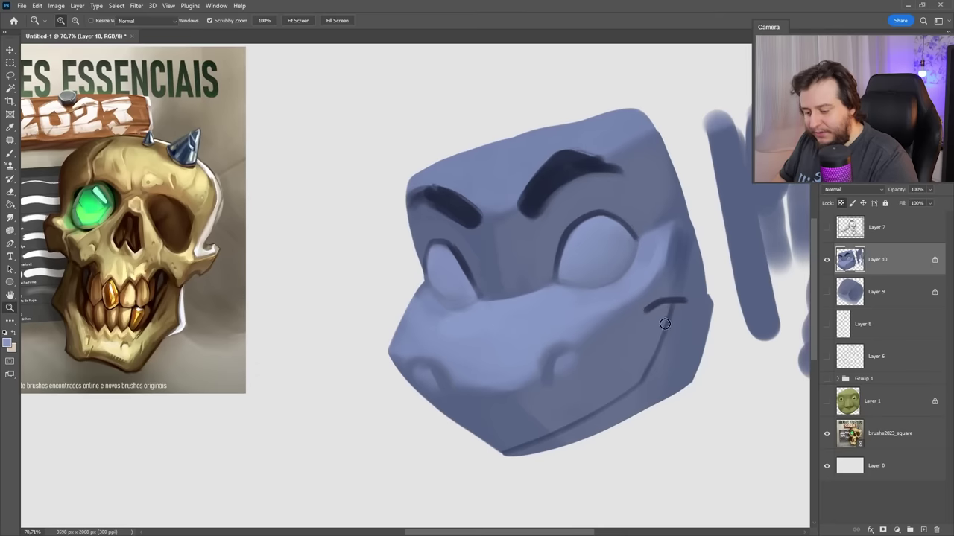
key(ctrl+z)
key(ctrl+shift+z)
mouse_move(670, 302)
mouse_down()
mouse_move(646, 383)
mouse_move(507, 453)
mouse_up()
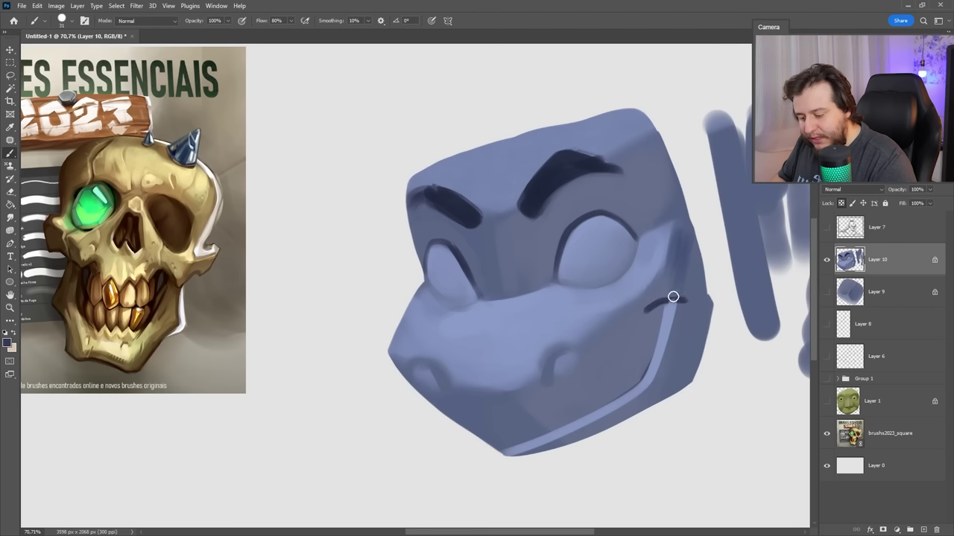
- At 18% flow, darken the mouth line and softly shade the jaw and mouth corner
click(290, 20)
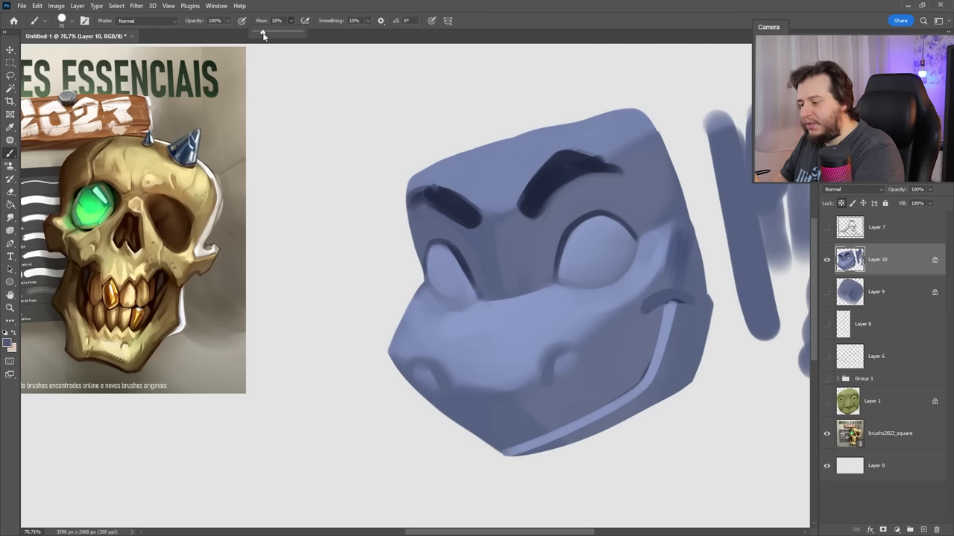
drag(665, 304, 639, 372)
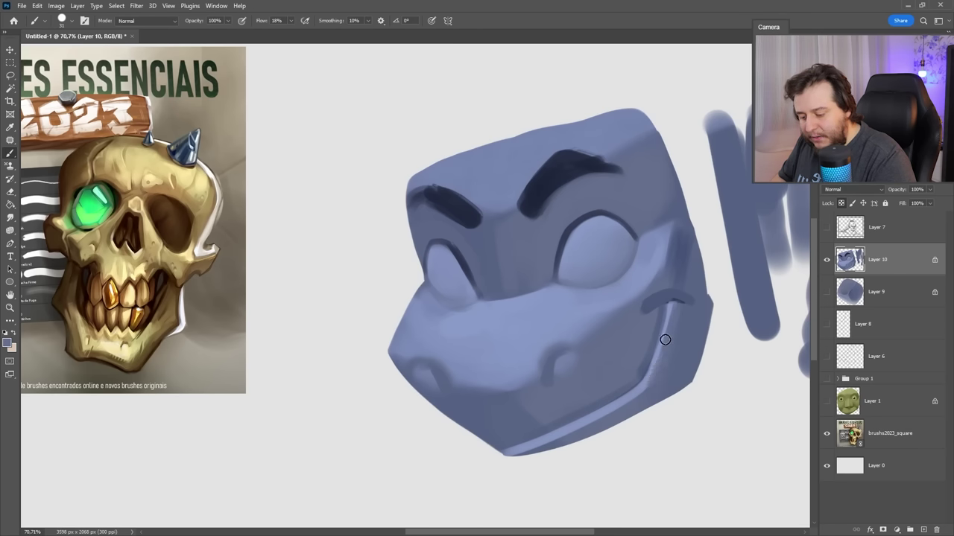
drag(585, 426, 534, 447)
drag(648, 386, 608, 363)
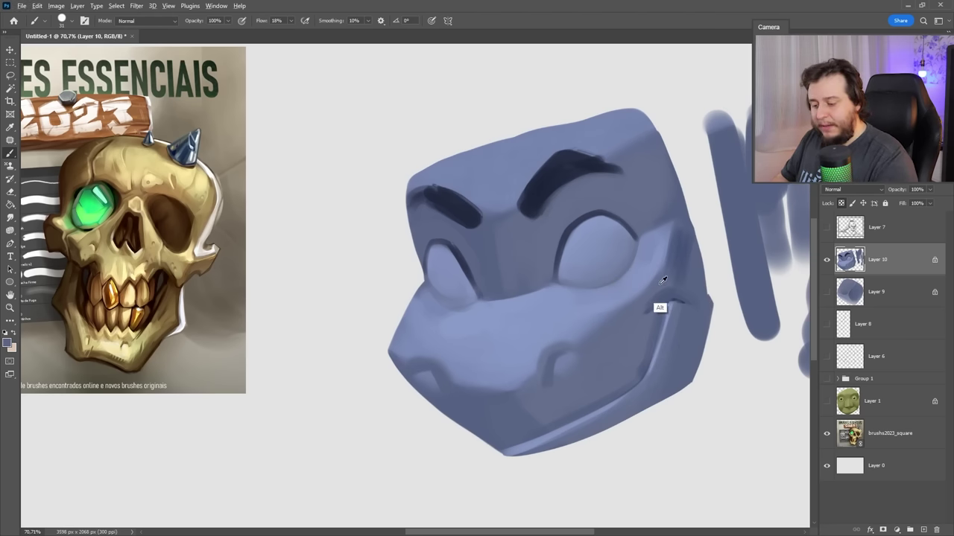
- Set an 89 px brush at 8% flow, sample face colours, then resize to 56 px
right_click(661, 308)
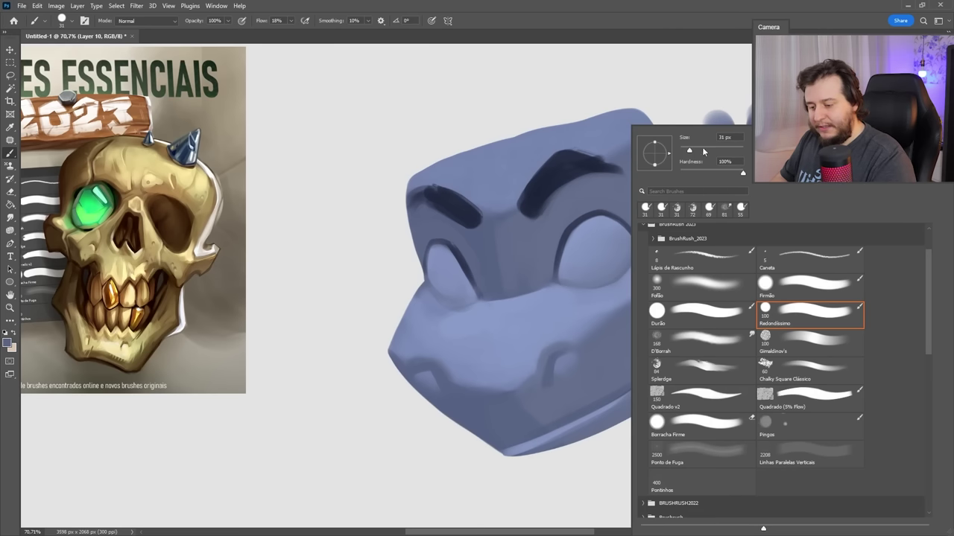
drag(689, 150, 708, 150)
drag(292, 22, 285, 37)
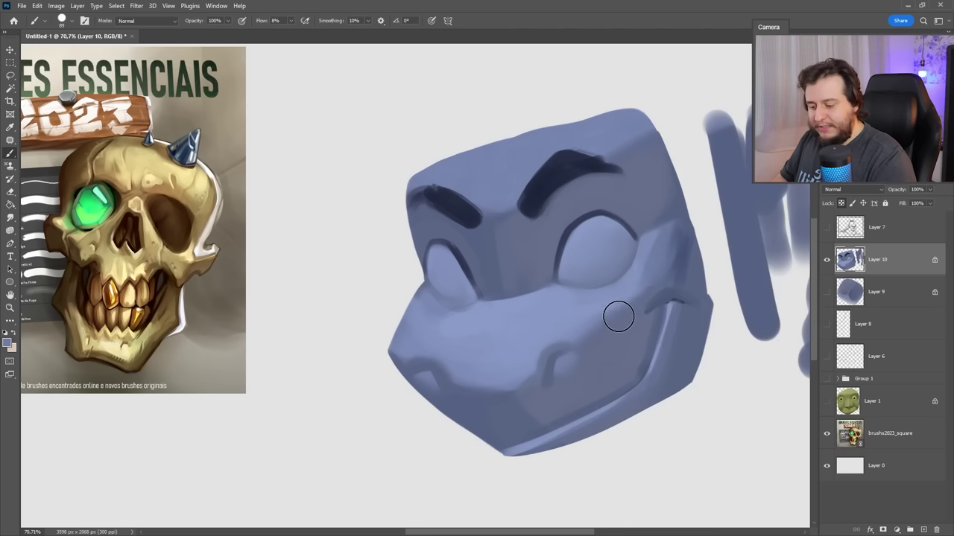
key(alt)
alt+click(660, 252)
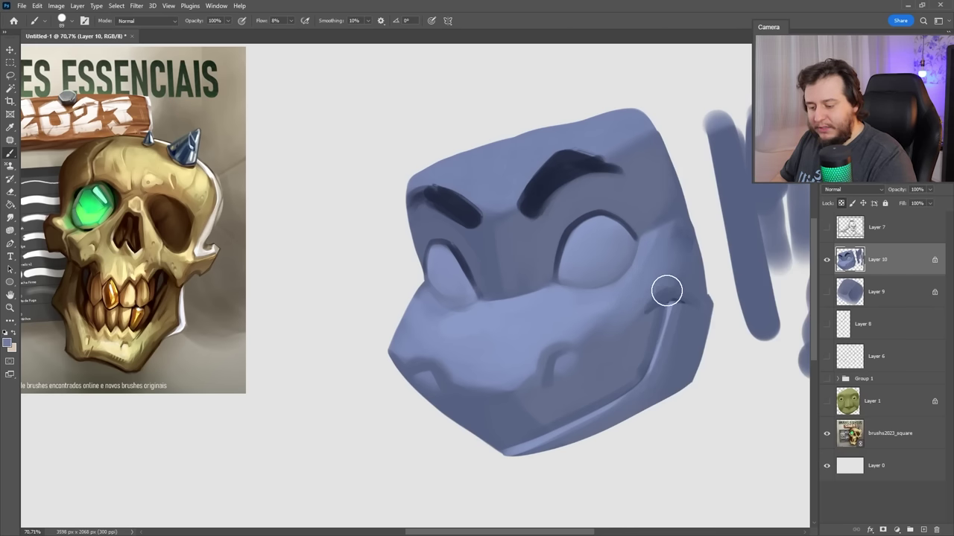
right_click(631, 276)
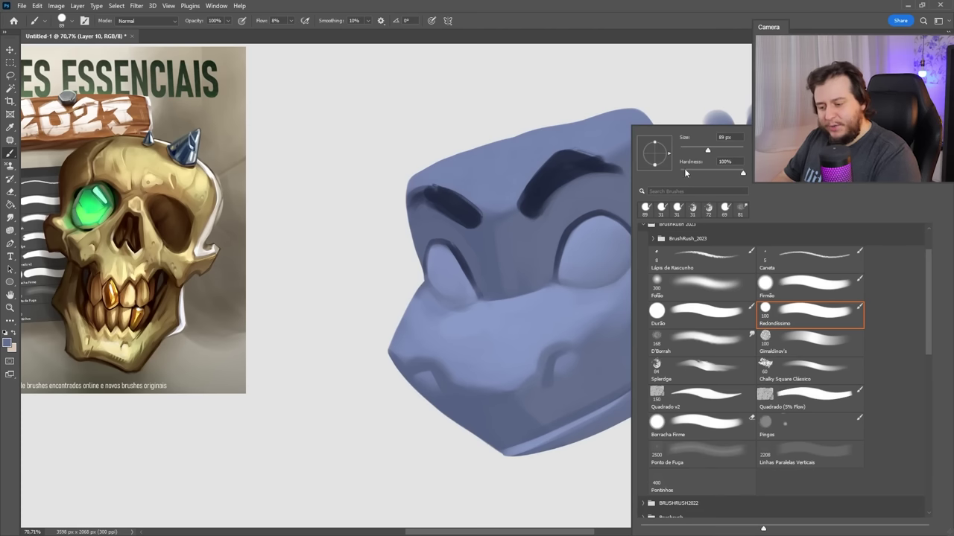
click(507, 444)
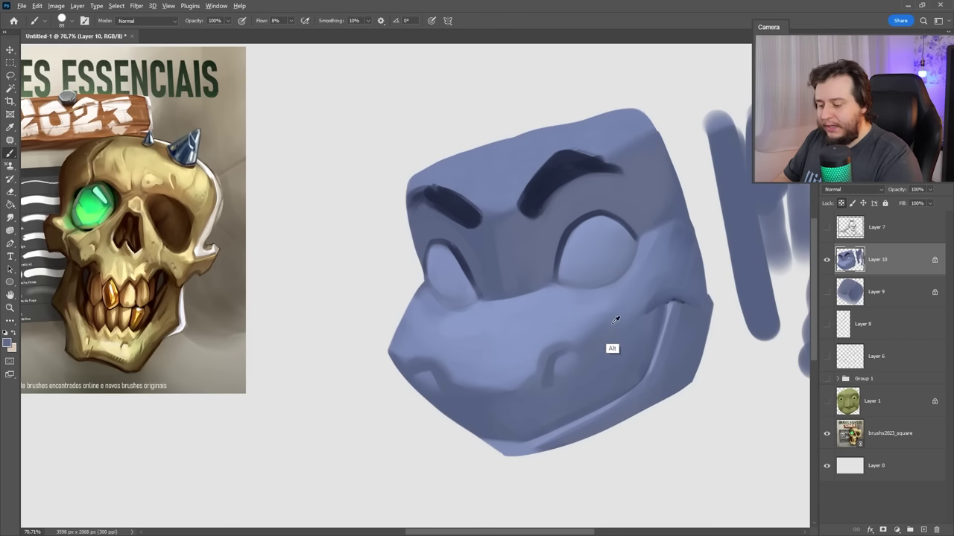
right_click(689, 328)
key(Return)
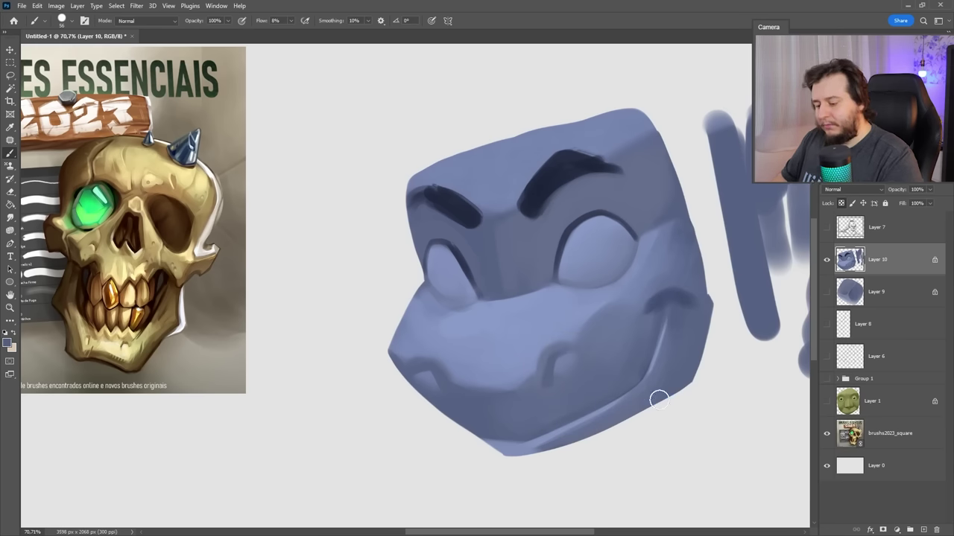
alt+click(586, 316)
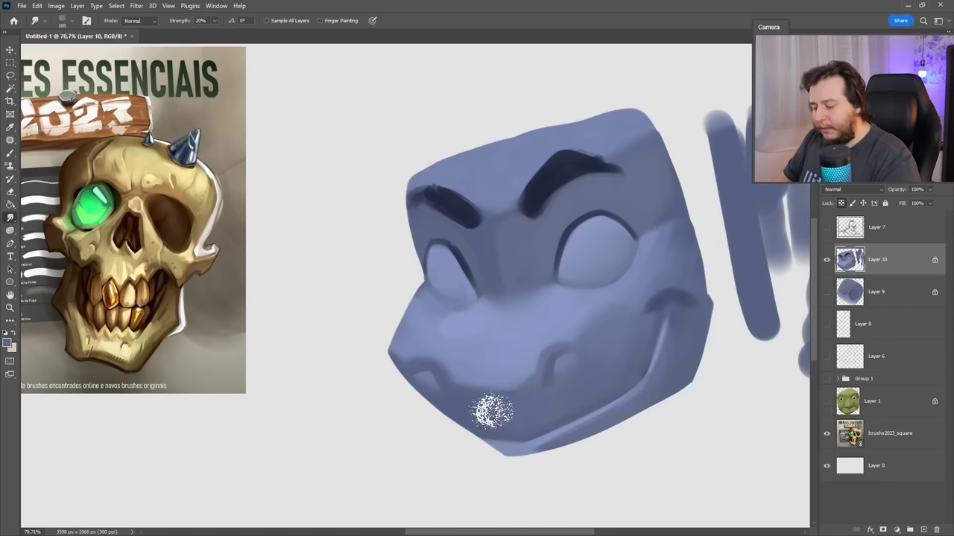
- Return to the brush at 45 px with 18% flow
key(b)
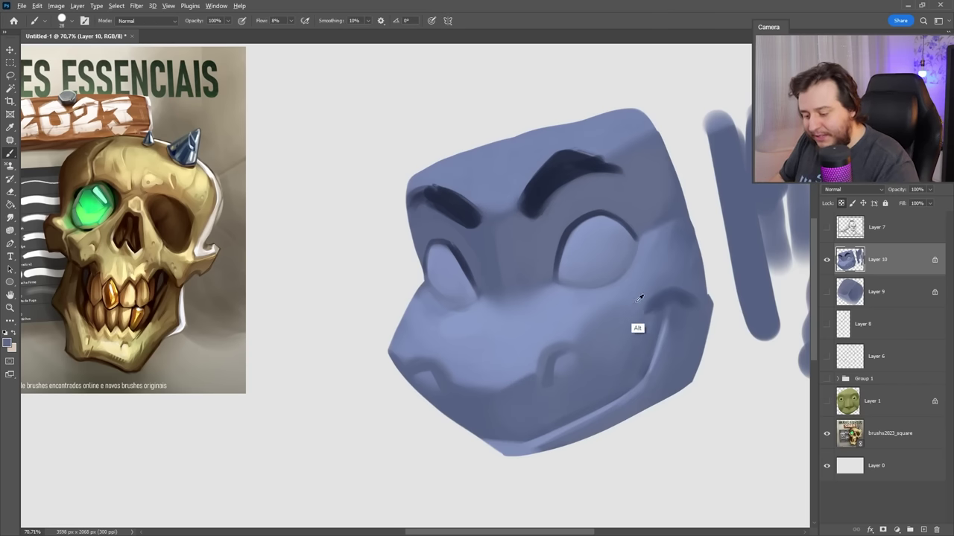
right_click(680, 318)
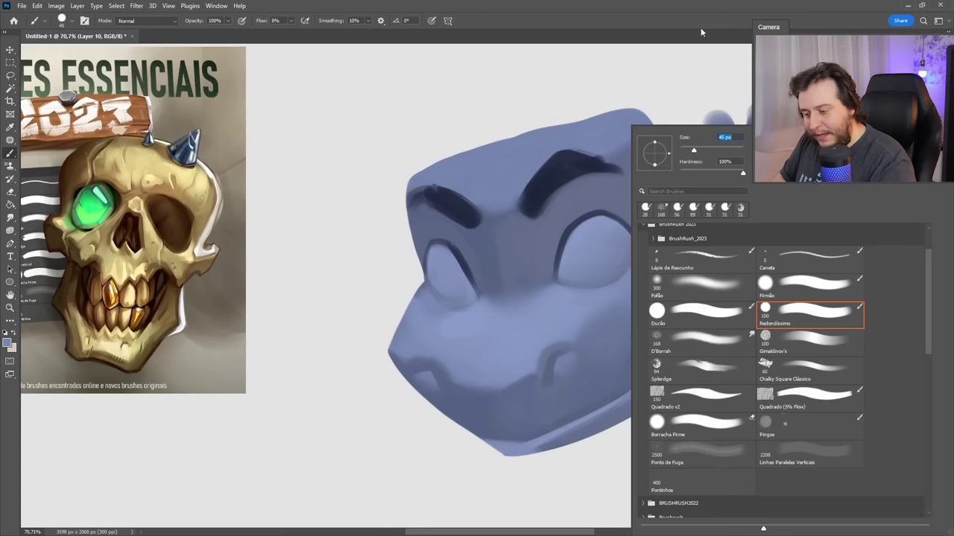
key(Return)
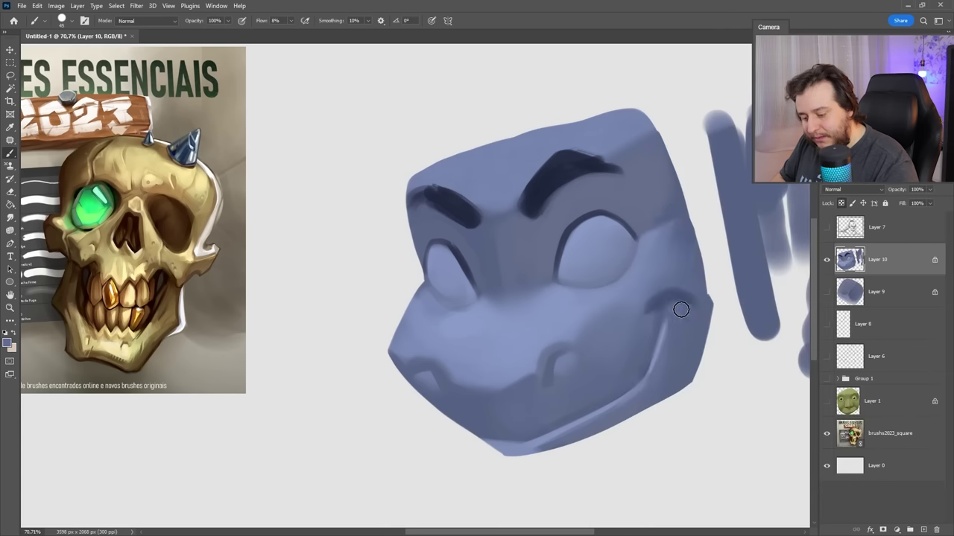
drag(289, 20, 295, 36)
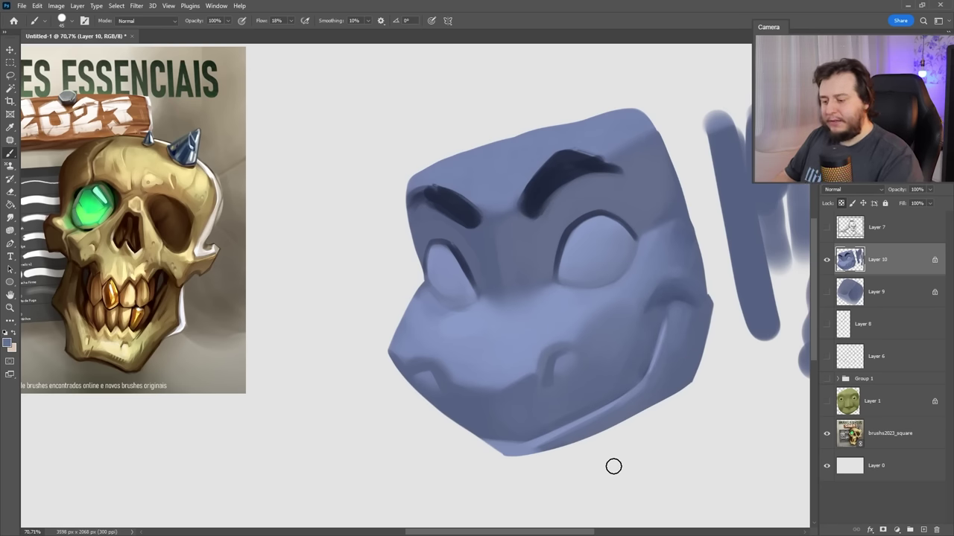
- Shrink the Redondissimo brush to 9 px for the smile crease
right_click(613, 467)
key(Escape)
right_click(559, 199)
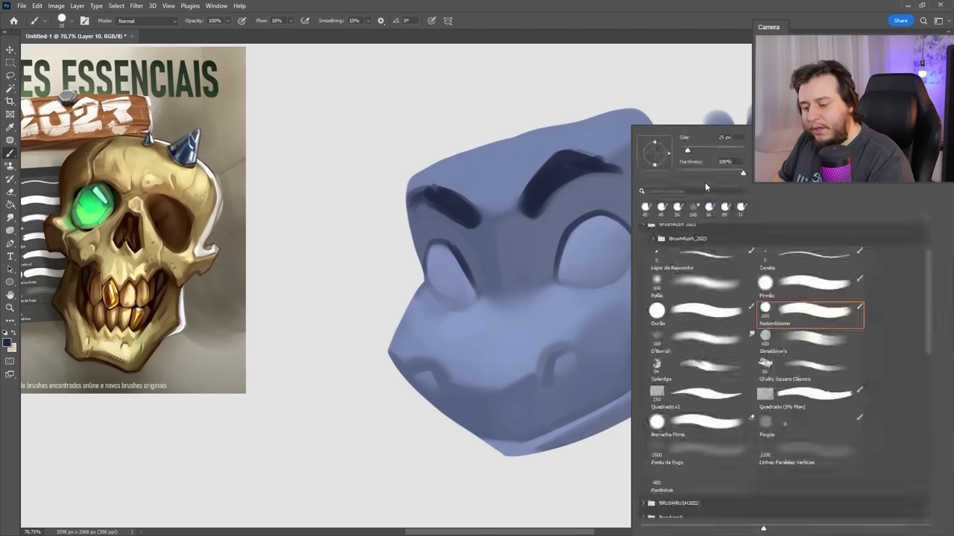
key(Escape)
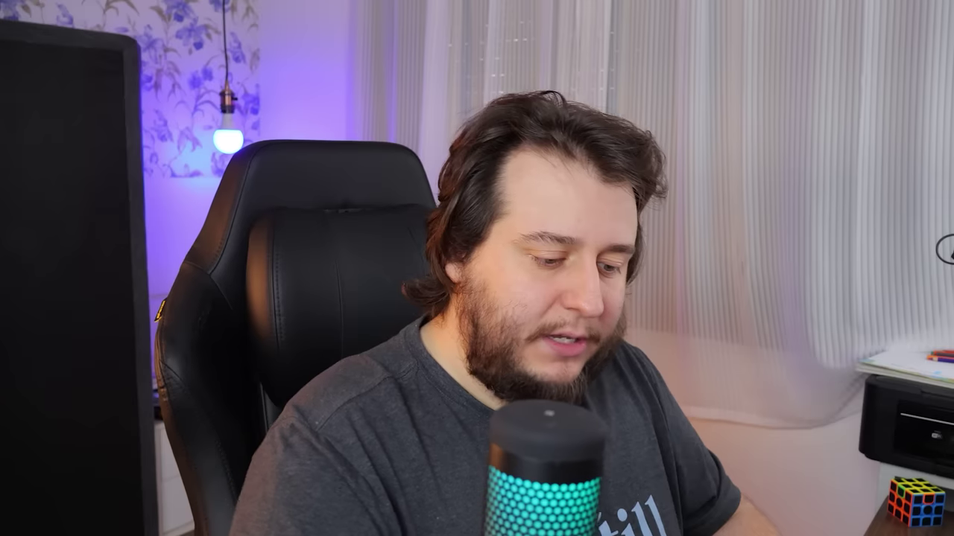
right_click(627, 419)
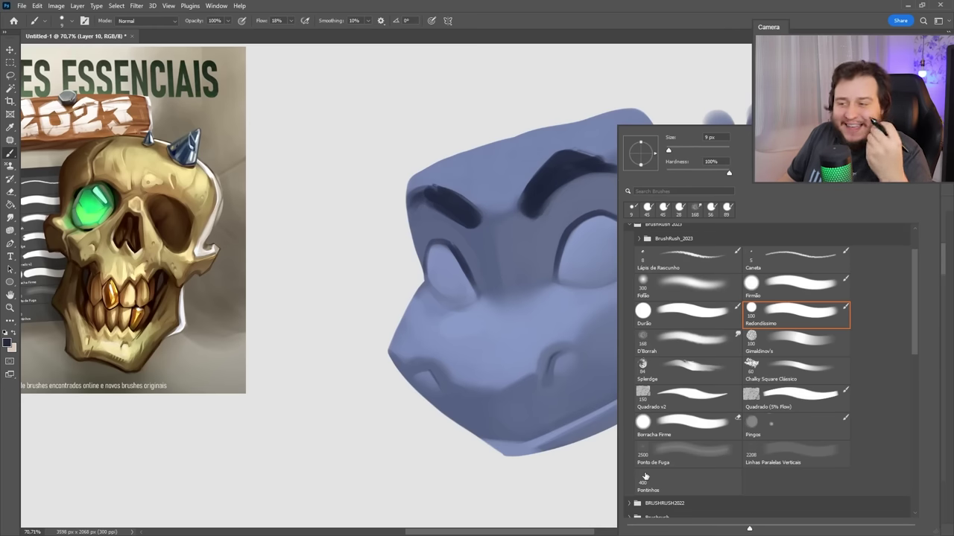
- Paint lighter chalky texture over the upper lip and snout with Chalky Square Clássico at 136 px
click(756, 369)
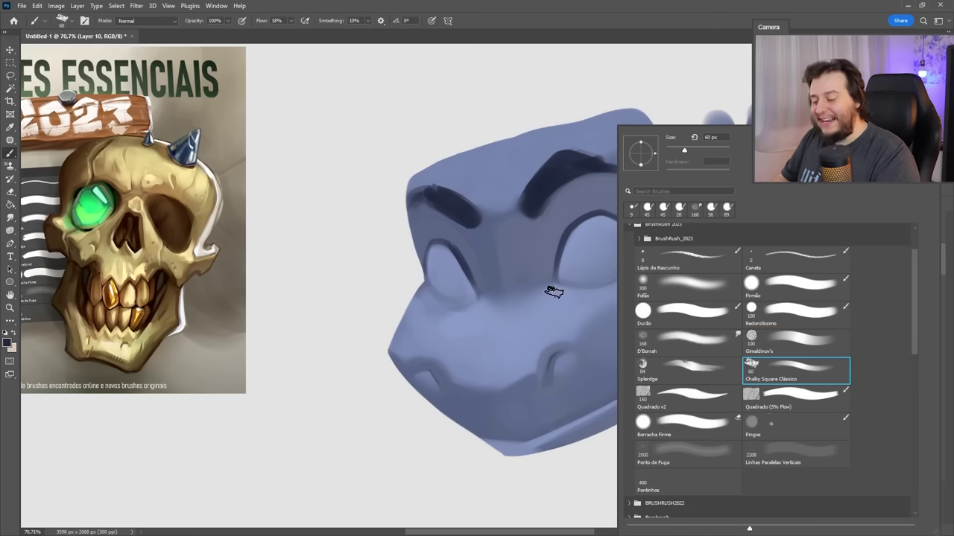
drag(703, 158, 715, 149)
key(Return)
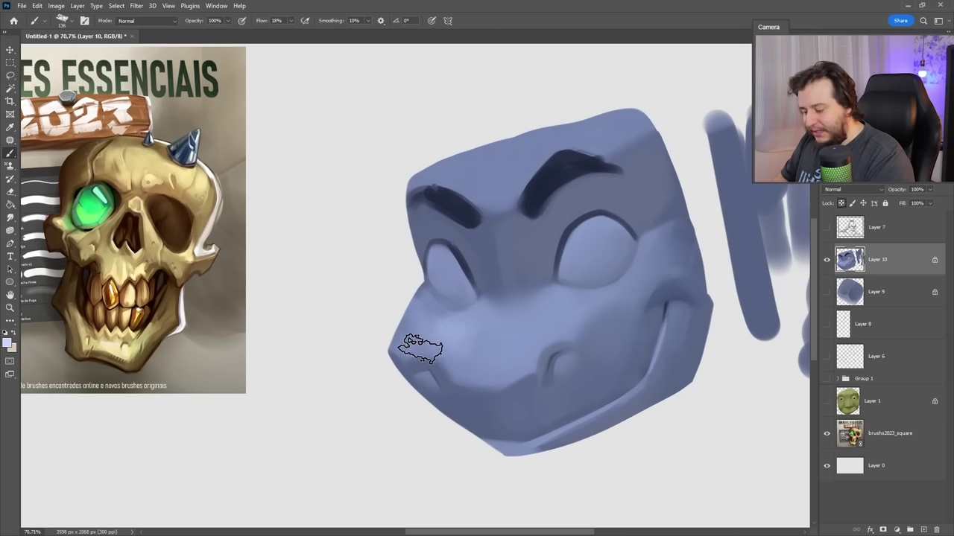
drag(485, 323, 523, 408)
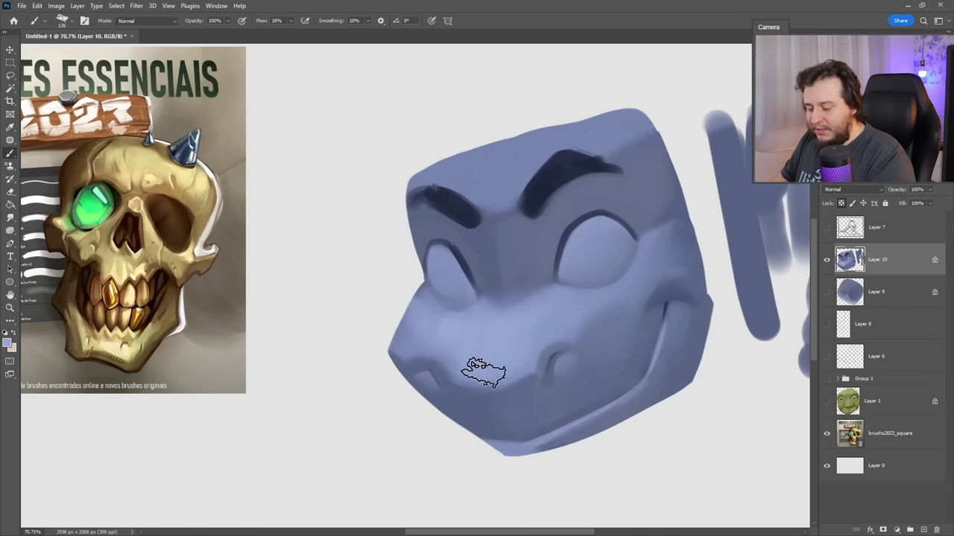
drag(618, 320, 622, 317)
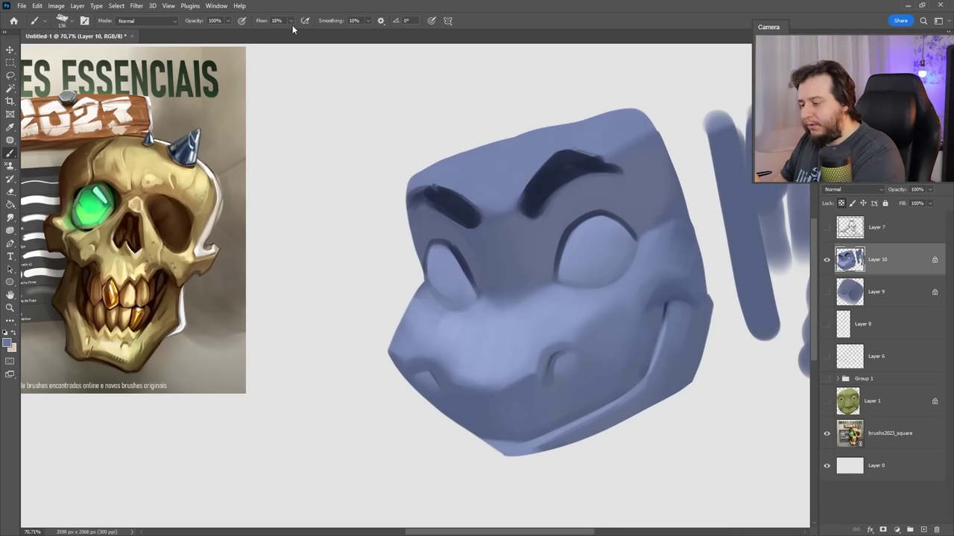
- Raise flow to 52%, sample the cheek colour and darken the cheek beside the smile line
drag(303, 40, 308, 41)
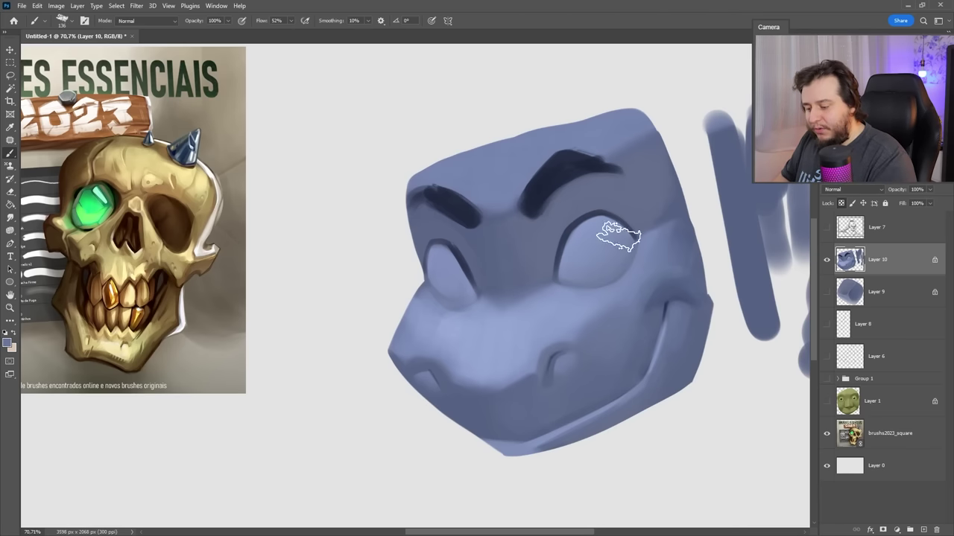
alt+click(485, 215)
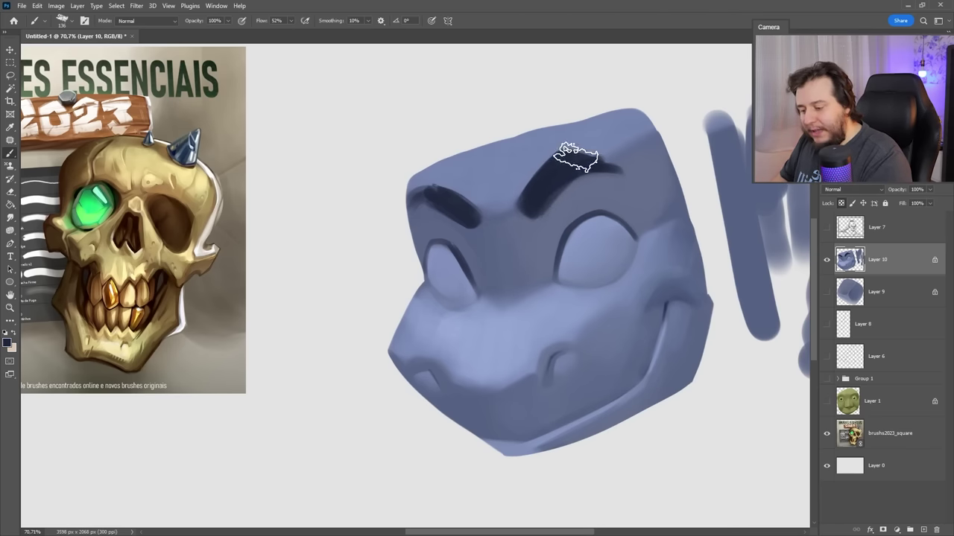
alt+click(675, 216)
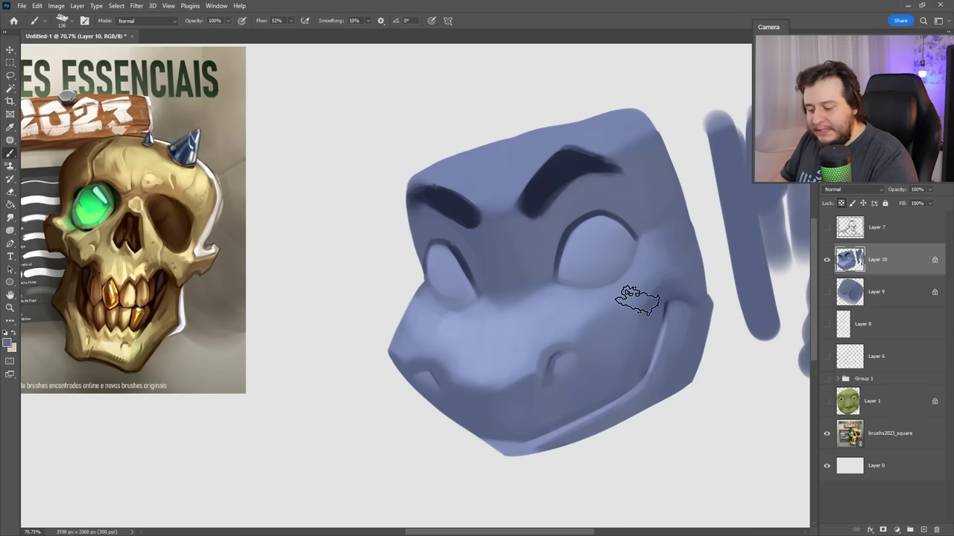
alt+click(681, 324)
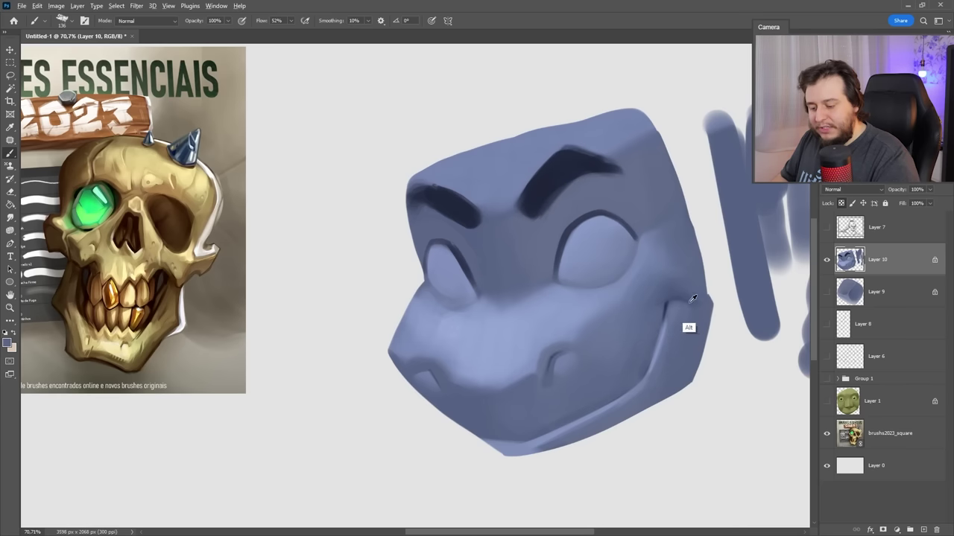
alt+click(682, 304)
mouse_move(693, 317)
mouse_down()
mouse_move(697, 365)
mouse_move(611, 426)
mouse_up()
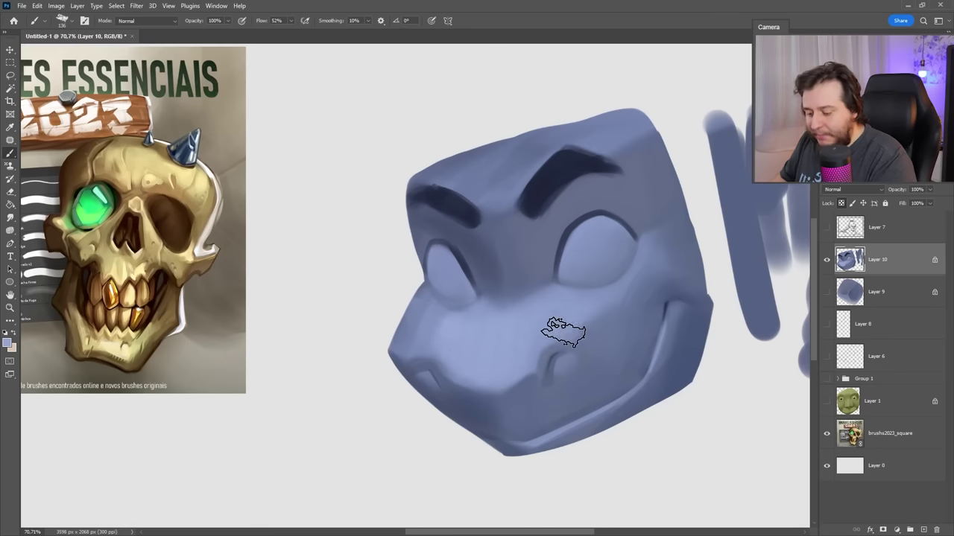
- Change the brush size to 89 px through the brush presets
right_click(634, 240)
click(618, 241)
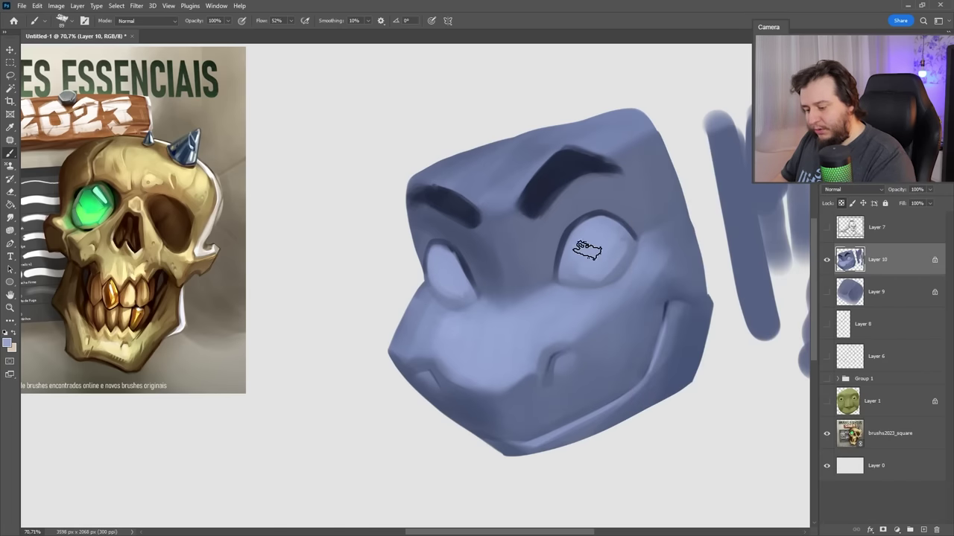
right_click(664, 235)
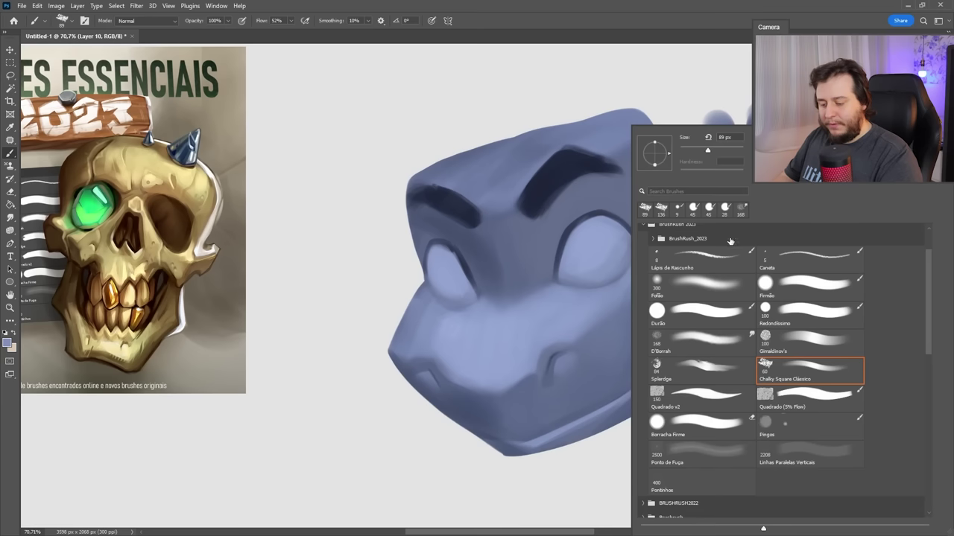
click(609, 262)
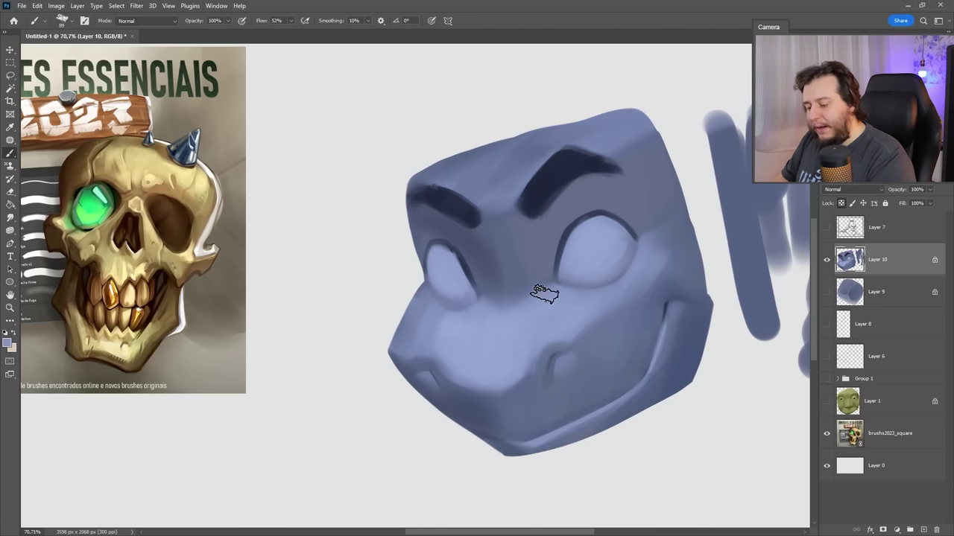
- Sample the lower snout colour and lighten the chin edge with a 40 px Quadrado v2 brush
key(alt)
alt+click(513, 317)
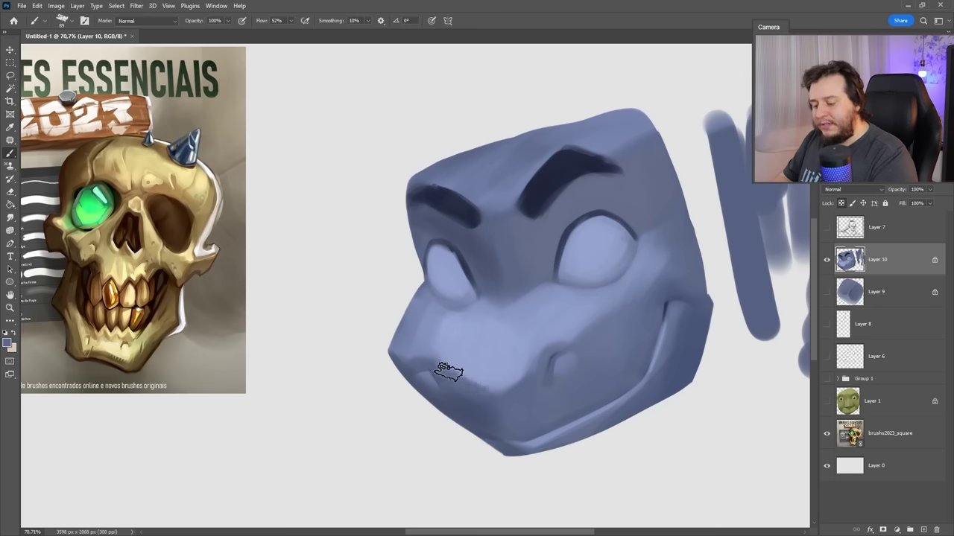
alt+click(457, 394)
alt+click(509, 403)
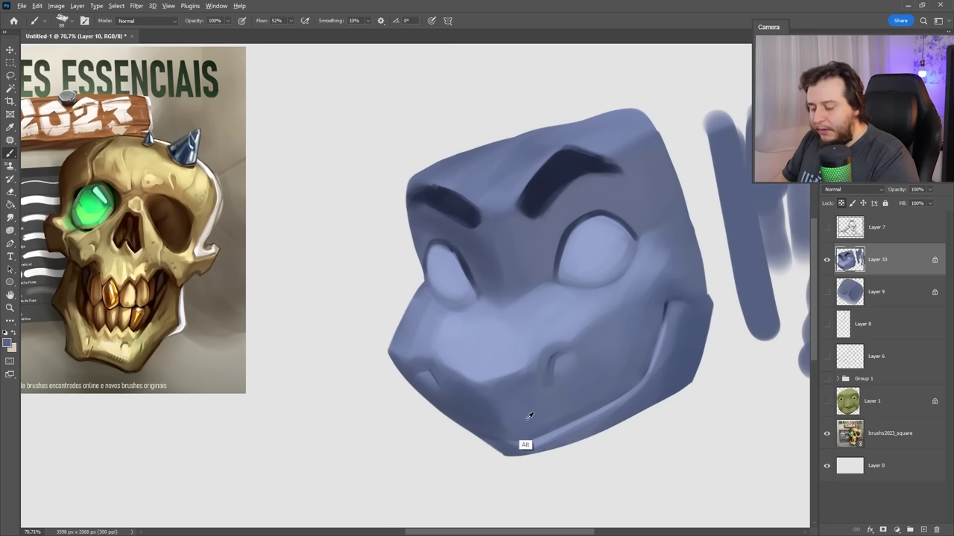
right_click(605, 298)
click(670, 398)
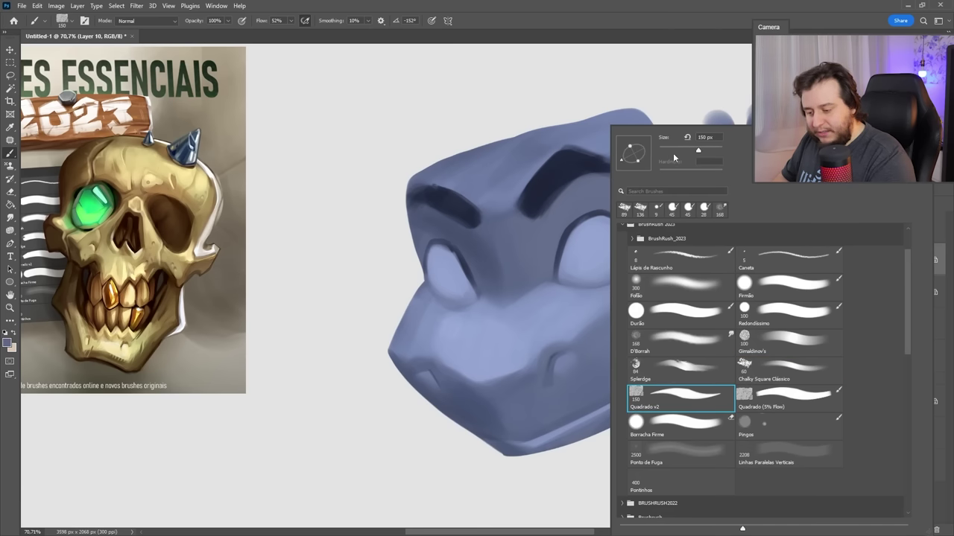
click(564, 213)
right_click(548, 454)
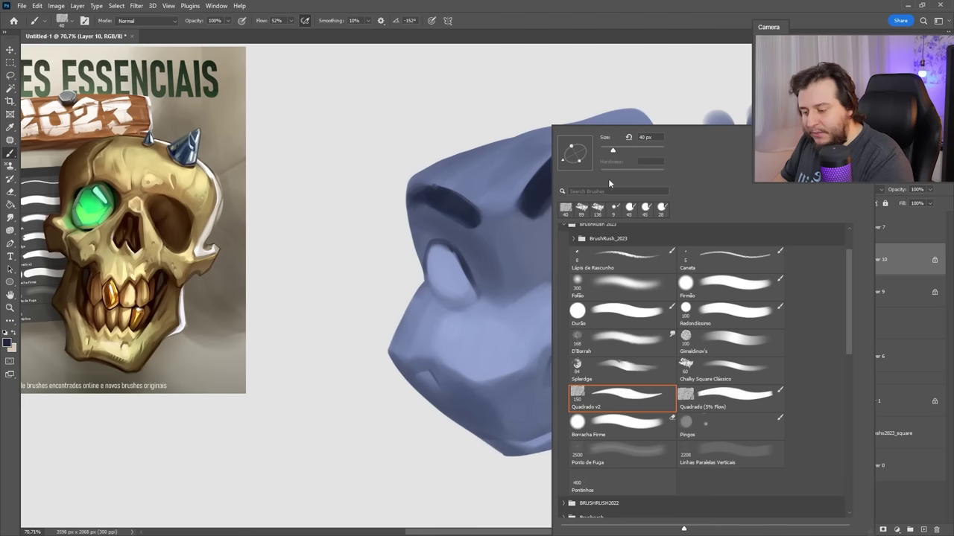
key(Return)
drag(560, 452, 477, 436)
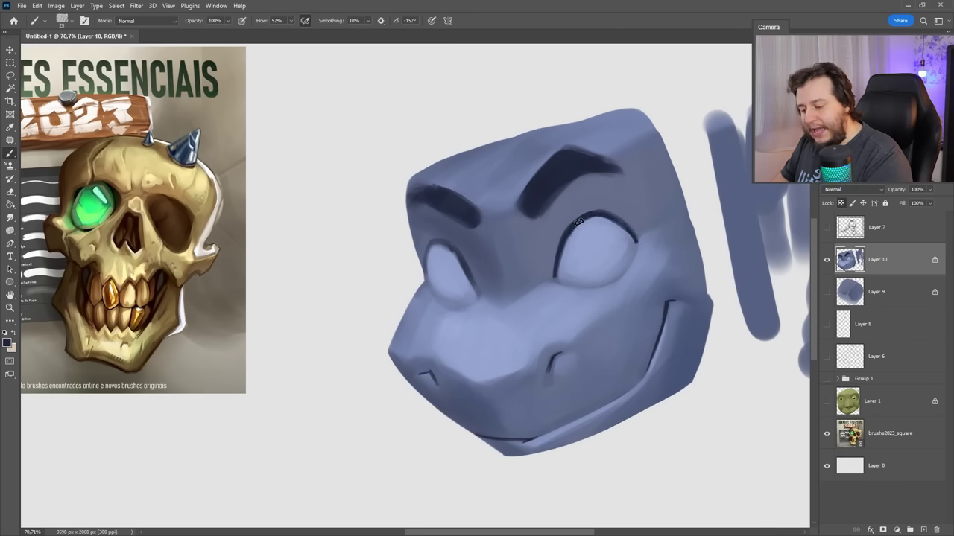
- Outline the left eye in dark and pick the speckled Gimaldinov's brush for smudging
drag(465, 255, 477, 295)
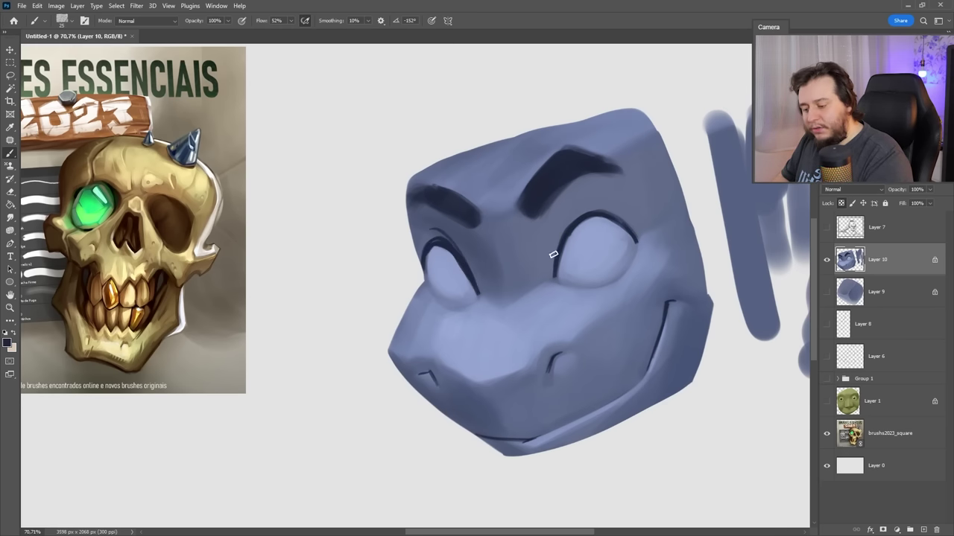
right_click(616, 254)
click(775, 342)
key(Return)
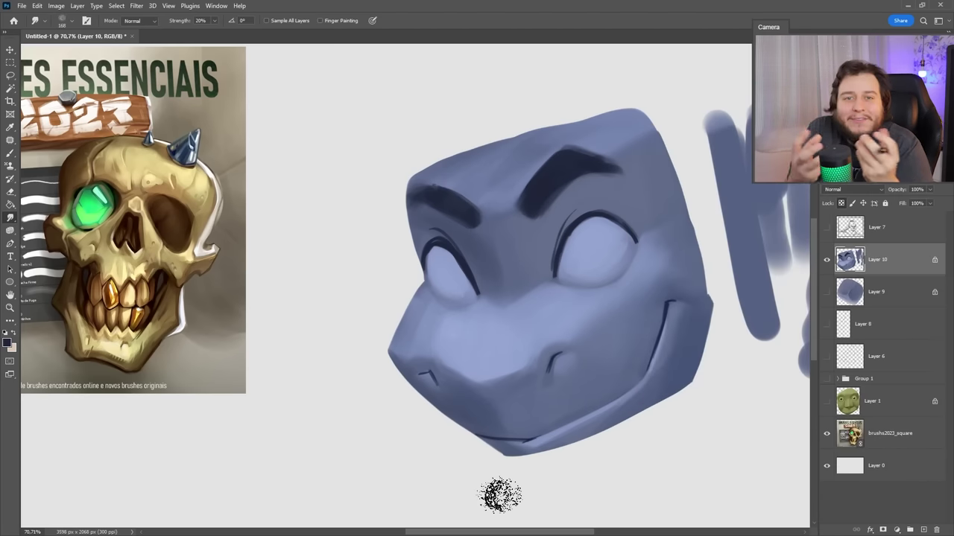
- Paint dark round pupils with the Redondíssimo brush, redoing the oversized one
key(b)
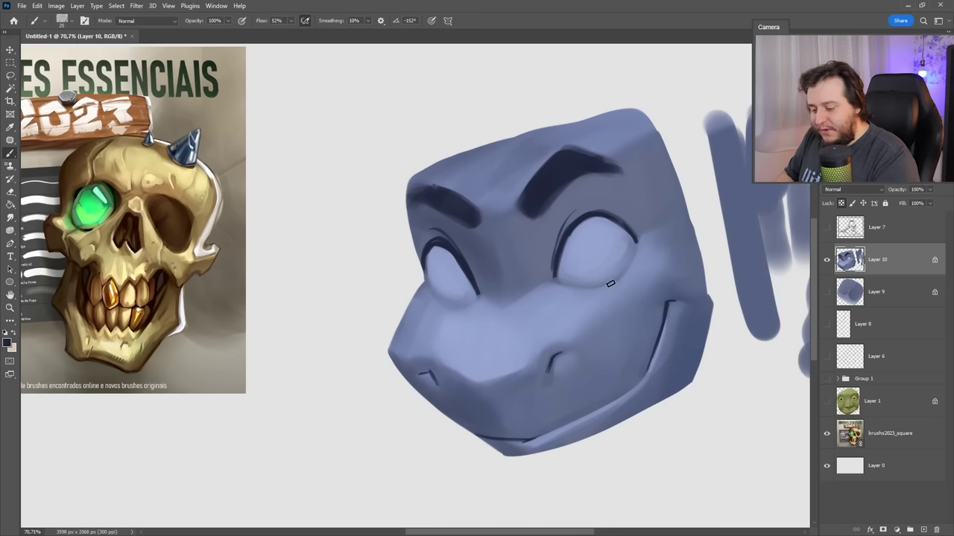
right_click(614, 281)
click(794, 313)
click(548, 173)
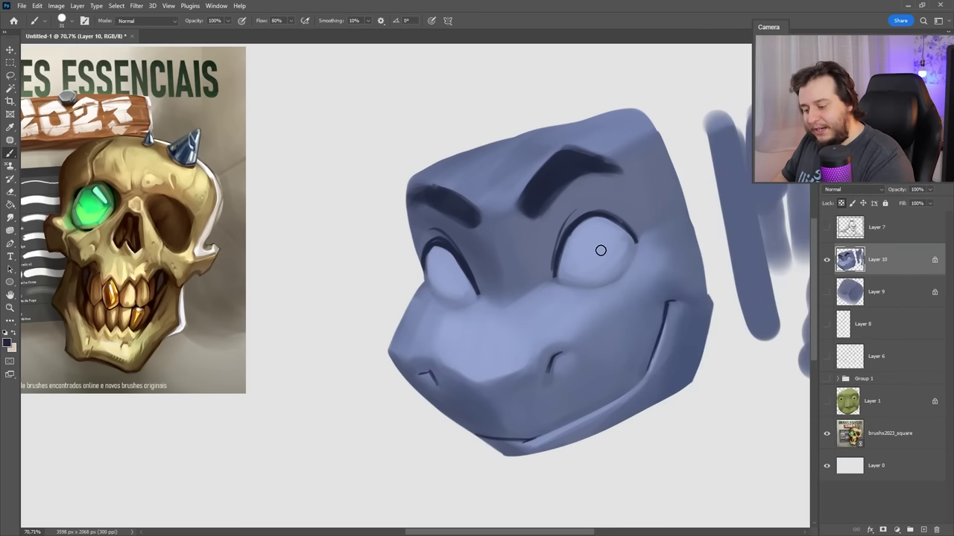
key(ctrl+z)
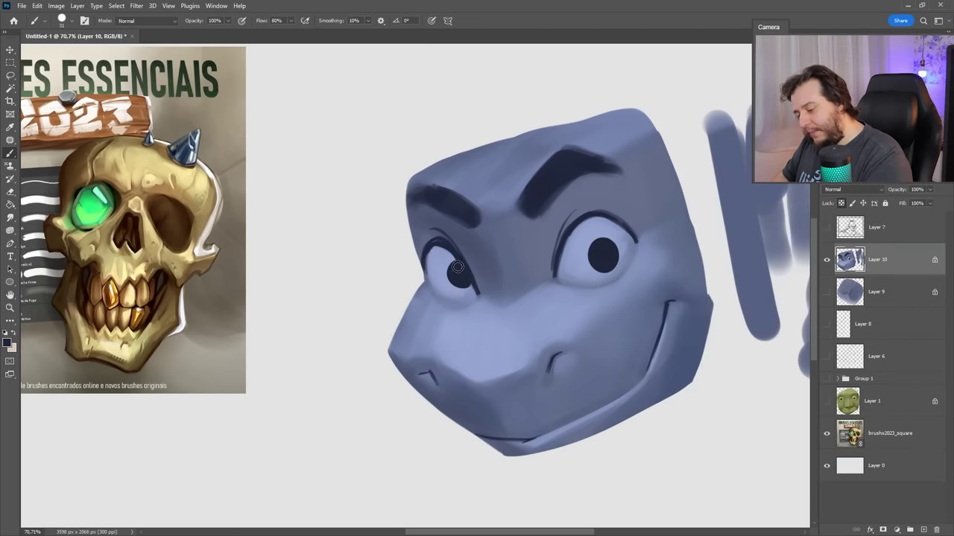
- Shrink the brush to about 15 px for highlights, then choose Lápis de Rascunho at 8 px
right_click(581, 127)
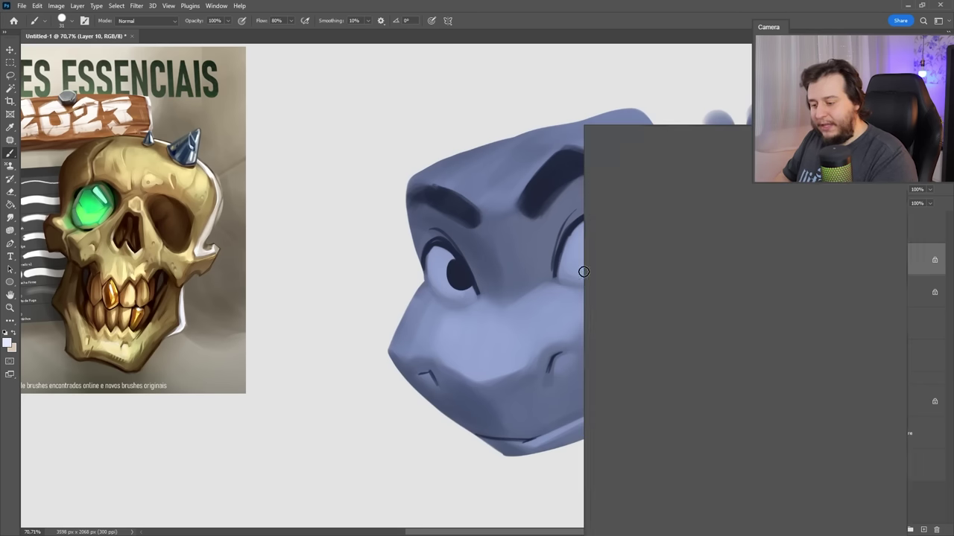
click(657, 18)
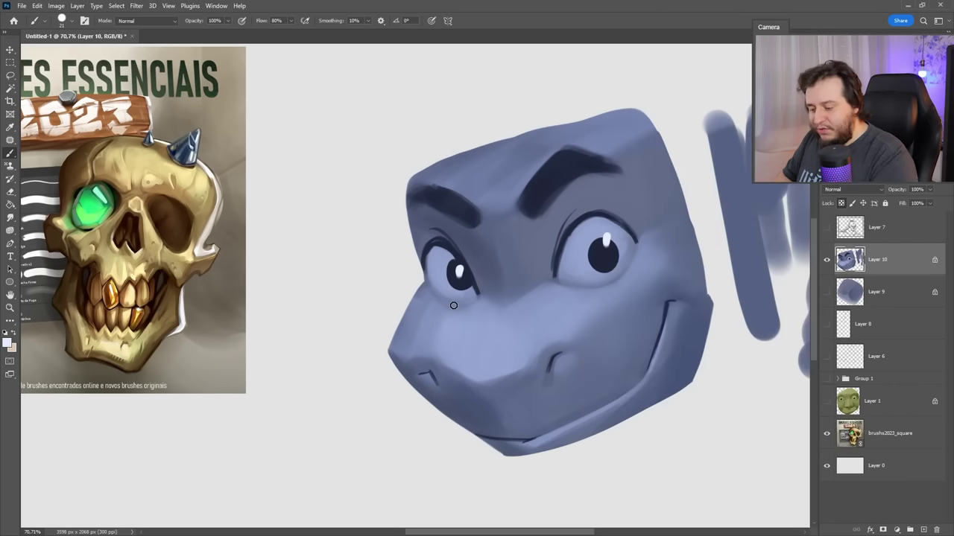
right_click(568, 326)
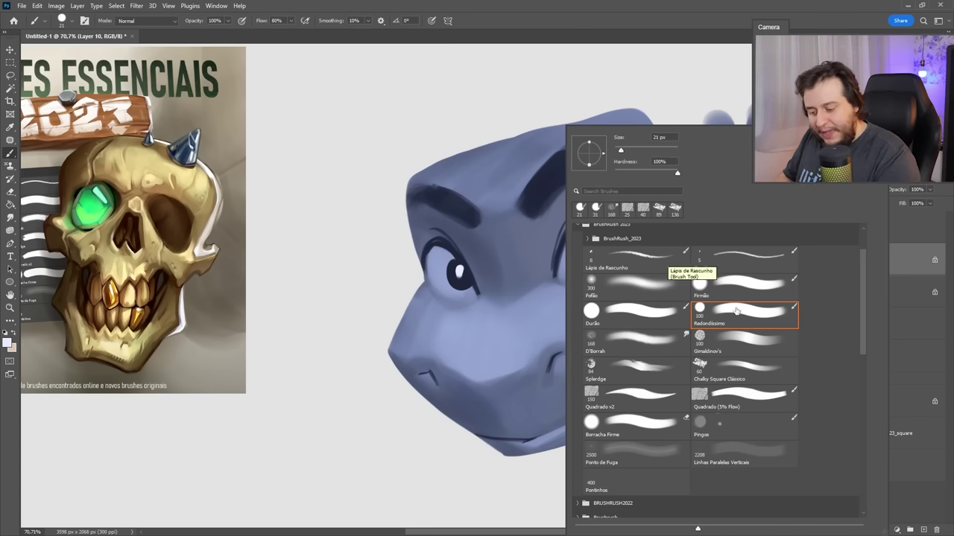
drag(620, 152, 615, 152)
click(652, 67)
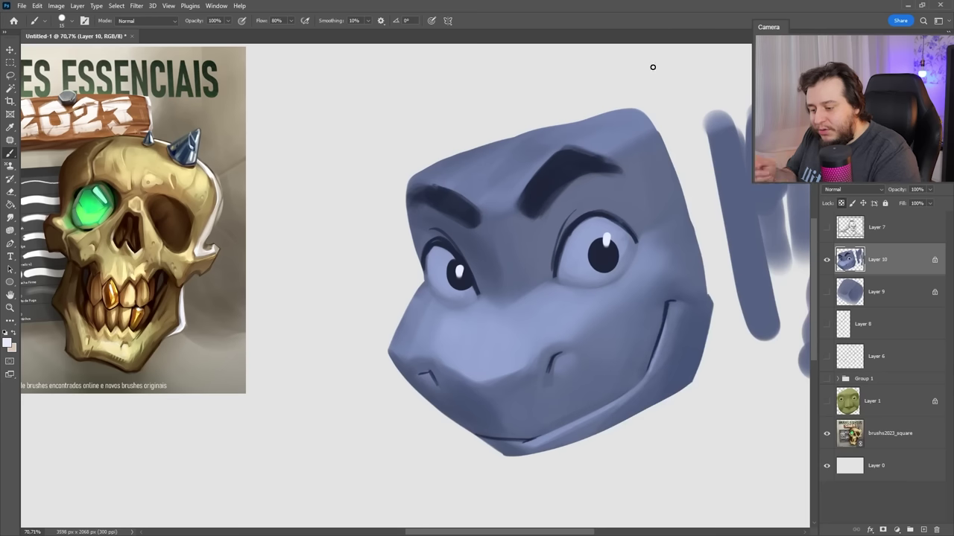
right_click(721, 365)
click(712, 263)
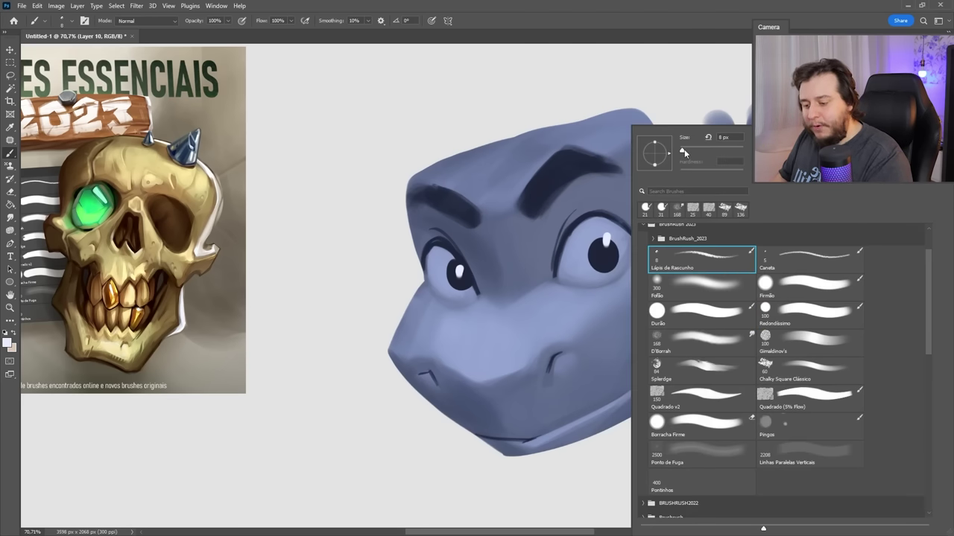
- Select the Redondissimo round brush at 80% flow
click(528, 178)
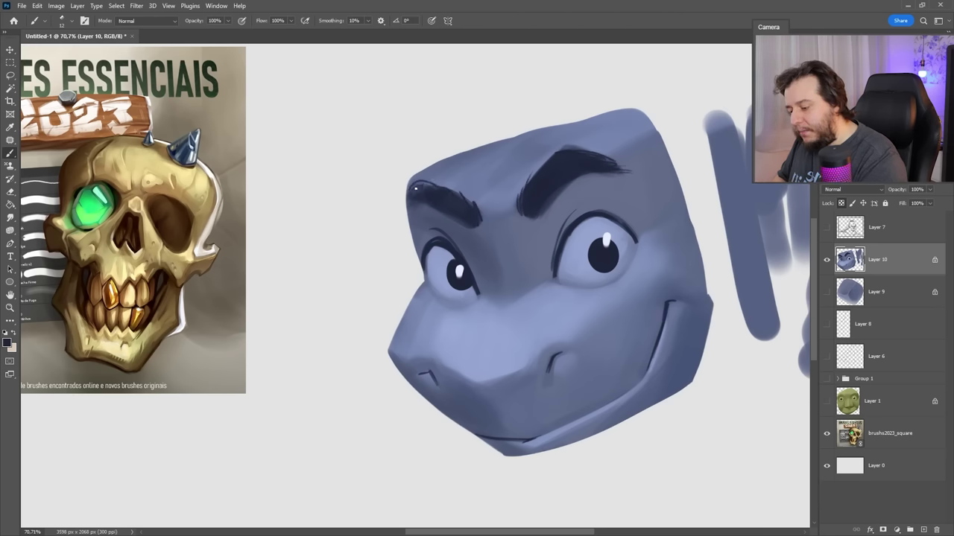
right_click(705, 363)
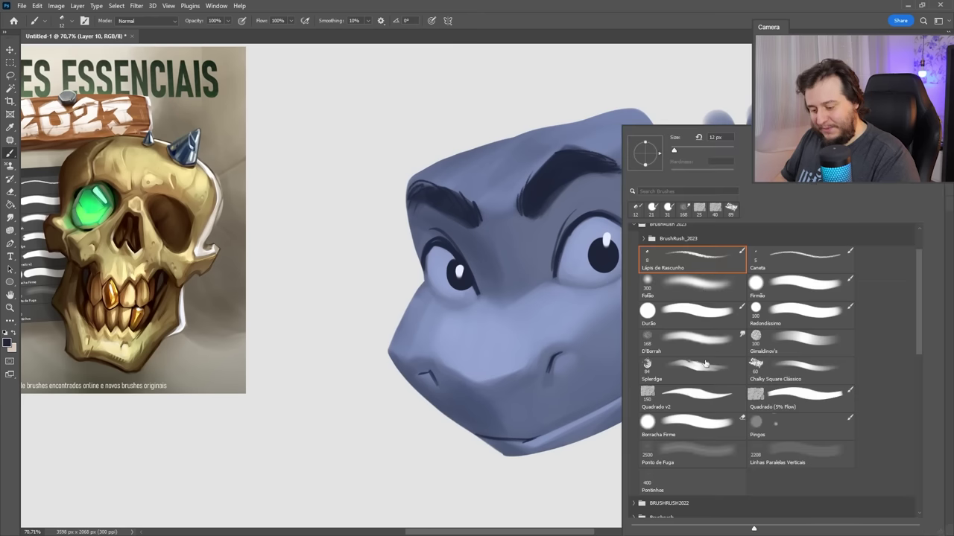
click(743, 313)
key(Return)
right_click(514, 266)
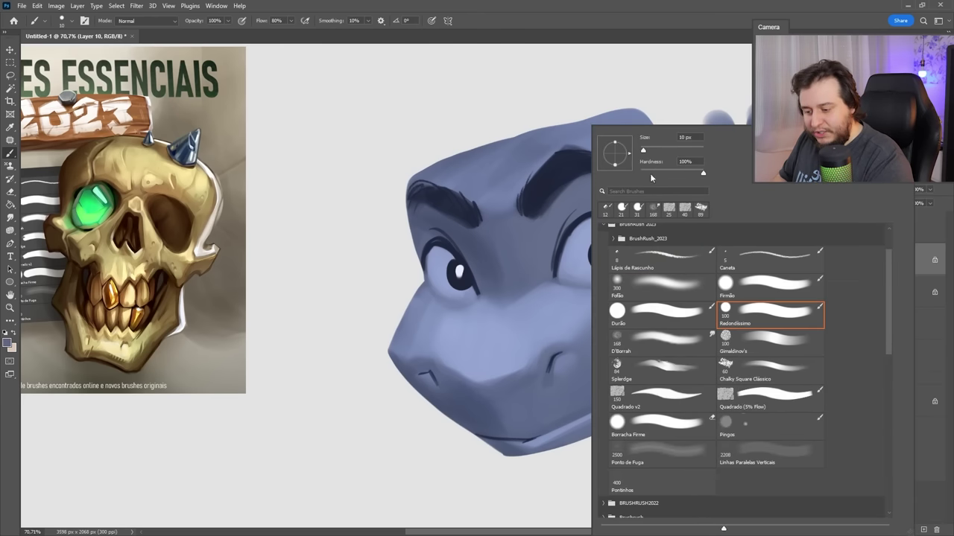
- Paint a darker shadow under the right eye and sample its outer-corner colour
drag(559, 287, 633, 276)
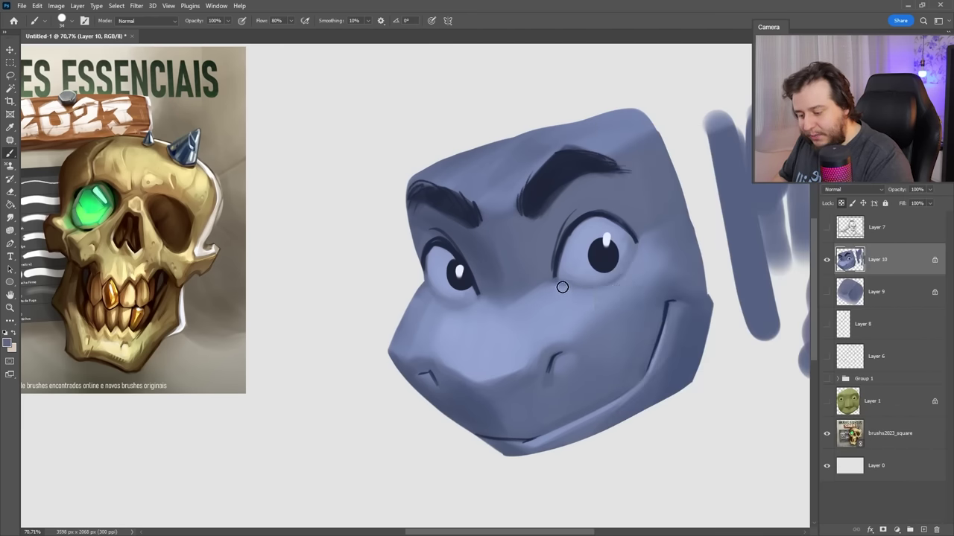
drag(561, 288, 643, 249)
key(ctrl+z)
drag(558, 287, 641, 246)
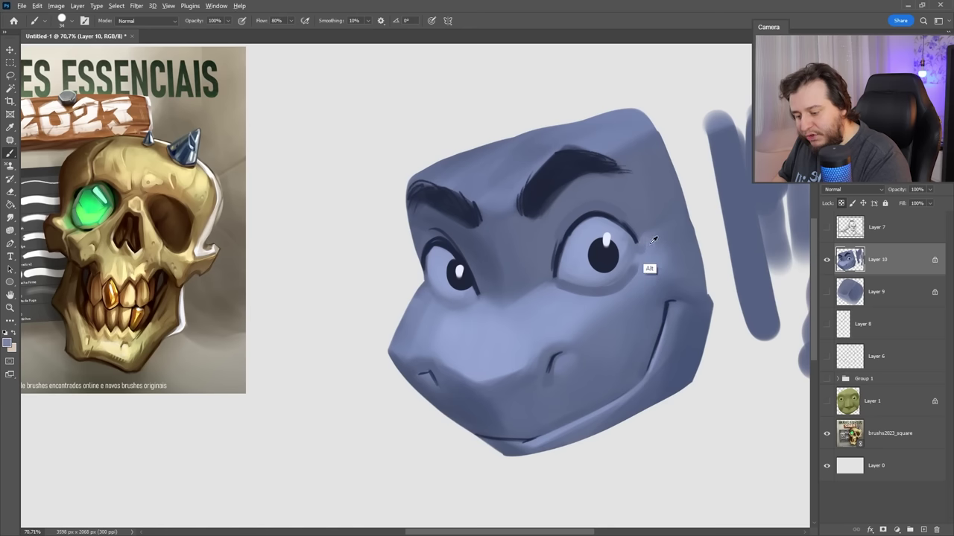
alt+click(653, 239)
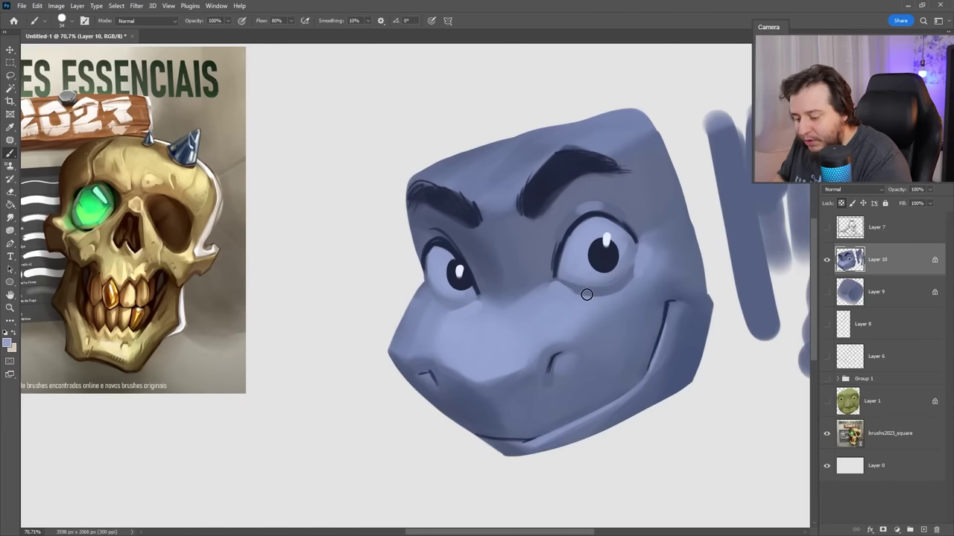
- Dab a light highlight on the nostril and set the brush to 18 px
right_click(586, 319)
key(Return)
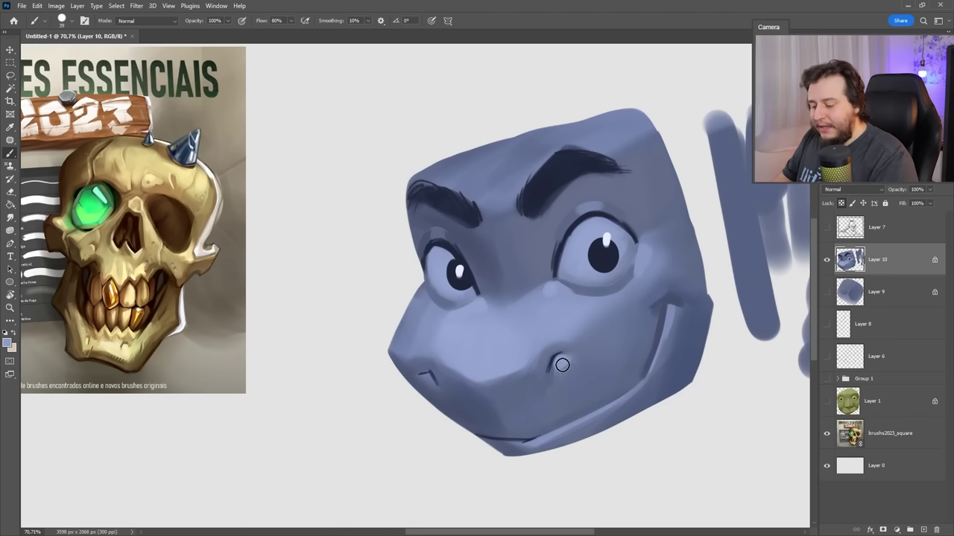
drag(565, 368, 567, 359)
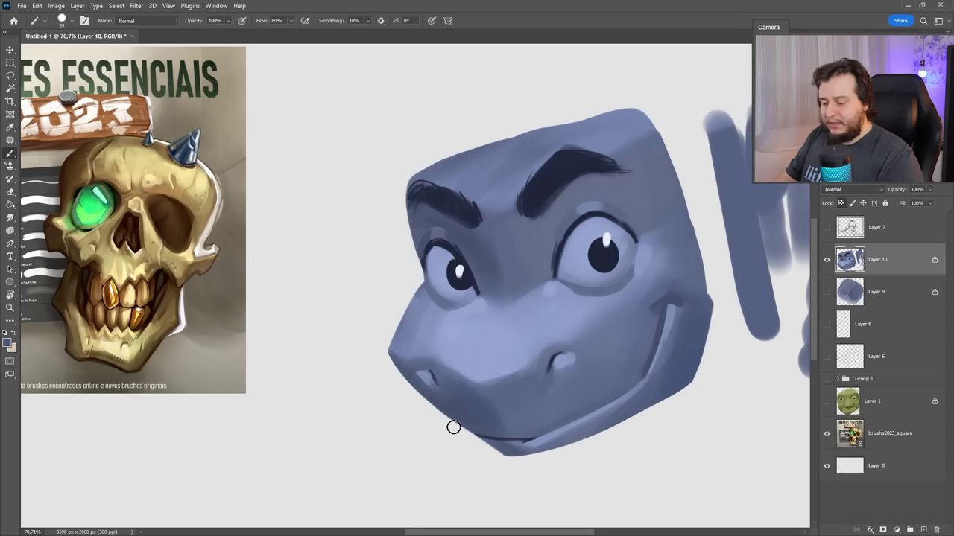
alt+click(565, 384)
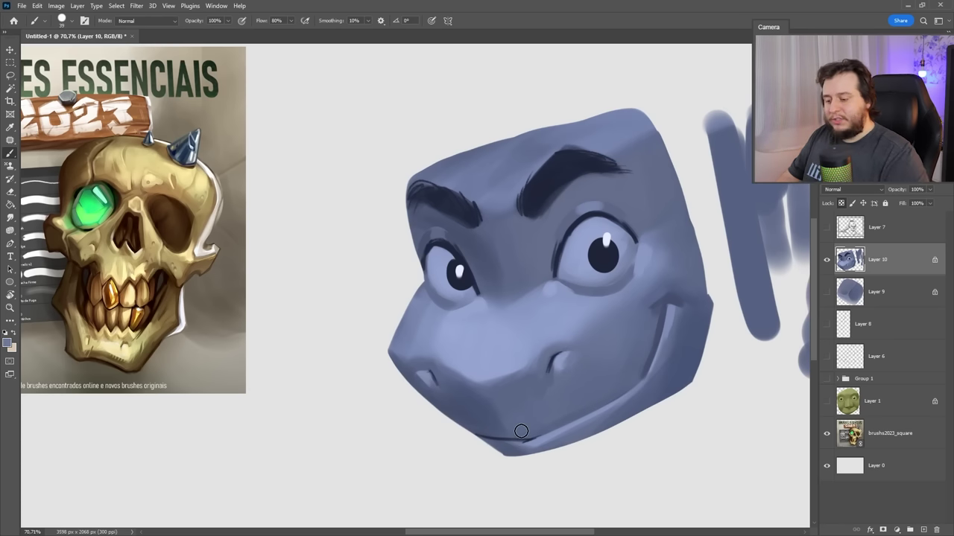
right_click(633, 298)
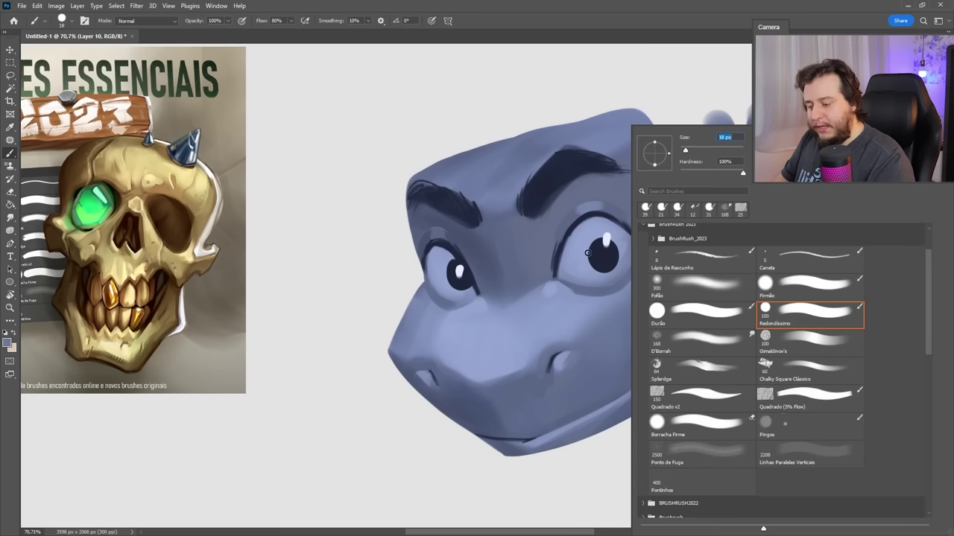
key(Return)
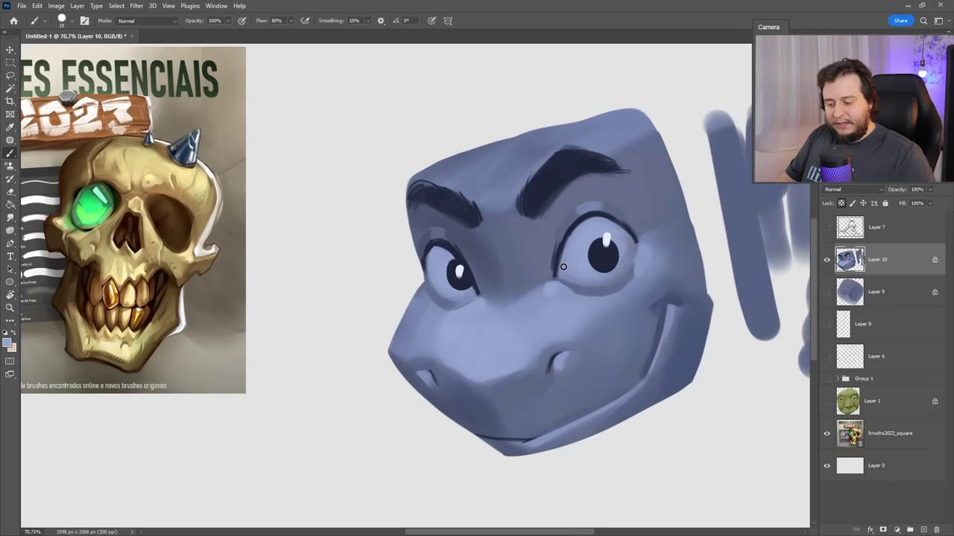
click(826, 401)
click(875, 401)
key(v)
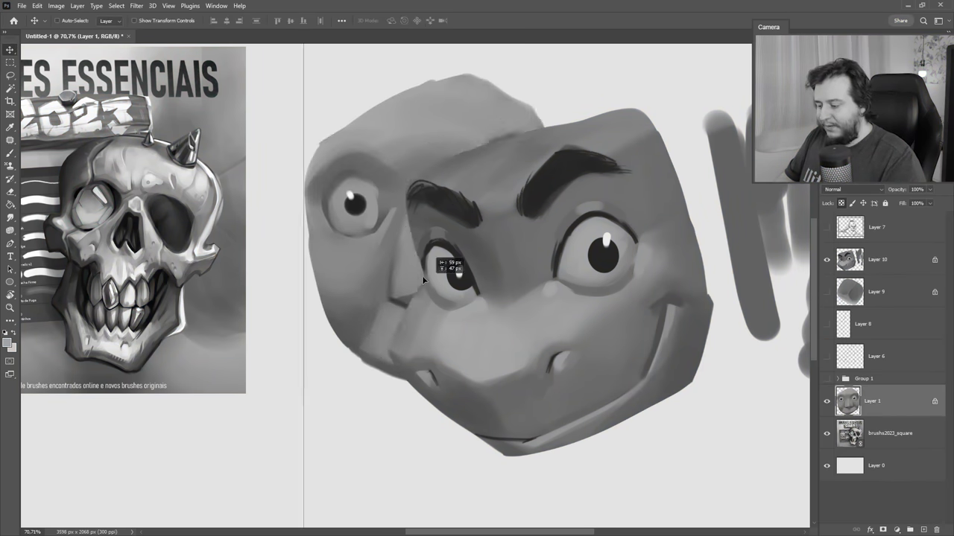
mouse_move(422, 276)
mouse_down()
mouse_move(346, 227)
mouse_move(353, 337)
mouse_move(299, 316)
mouse_up()
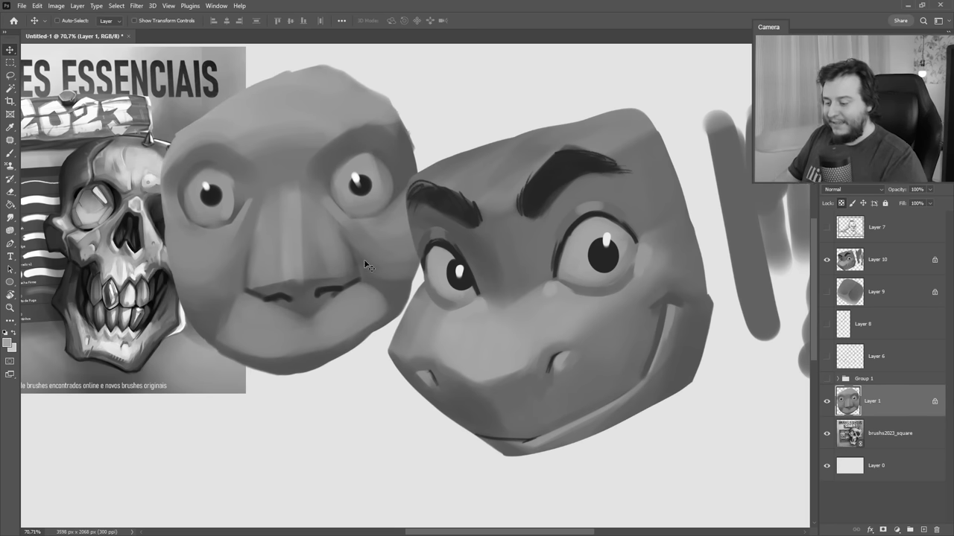
drag(366, 265, 408, 228)
click(826, 401)
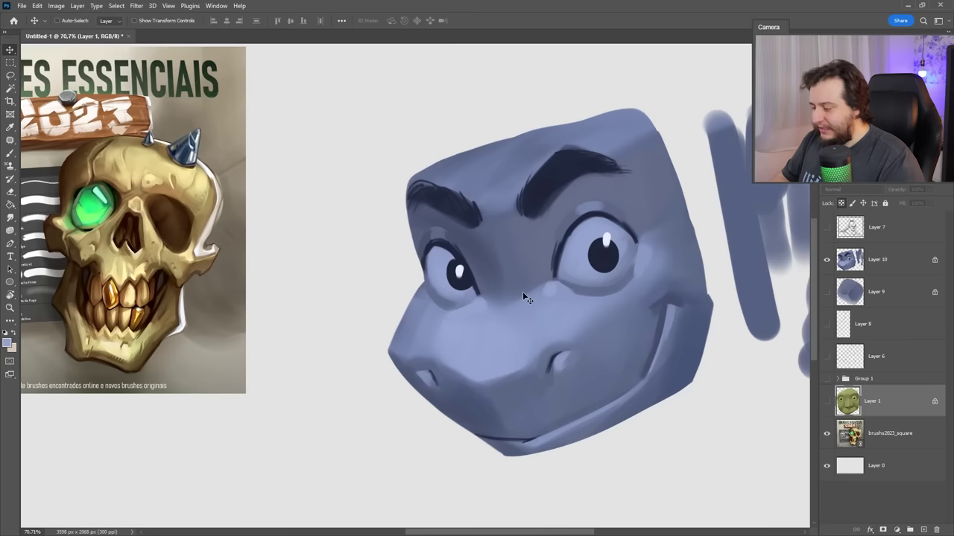
scroll(522, 291, up, 1)
key(b)
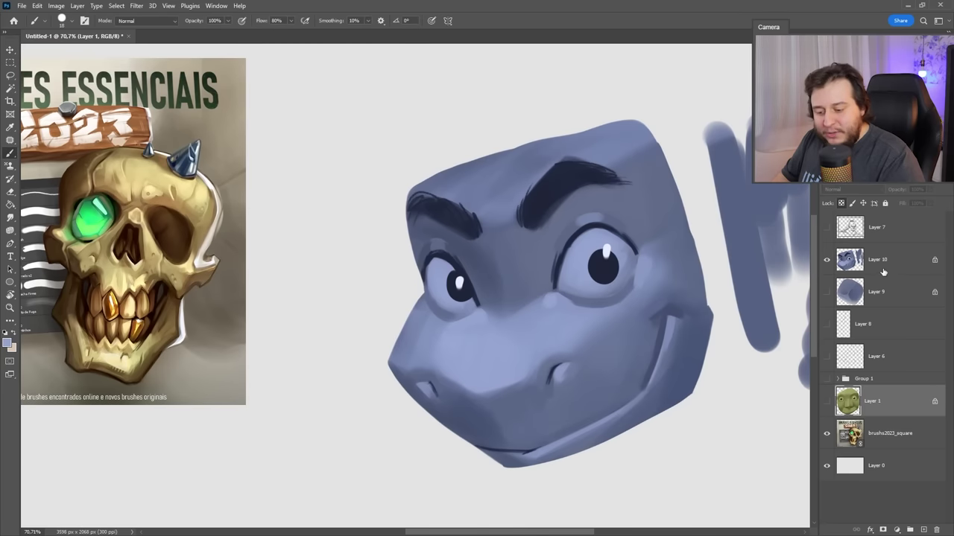
- On Layer 10, lasso the right eye and brow and darken it with the soft Folião brush
click(883, 263)
key(l)
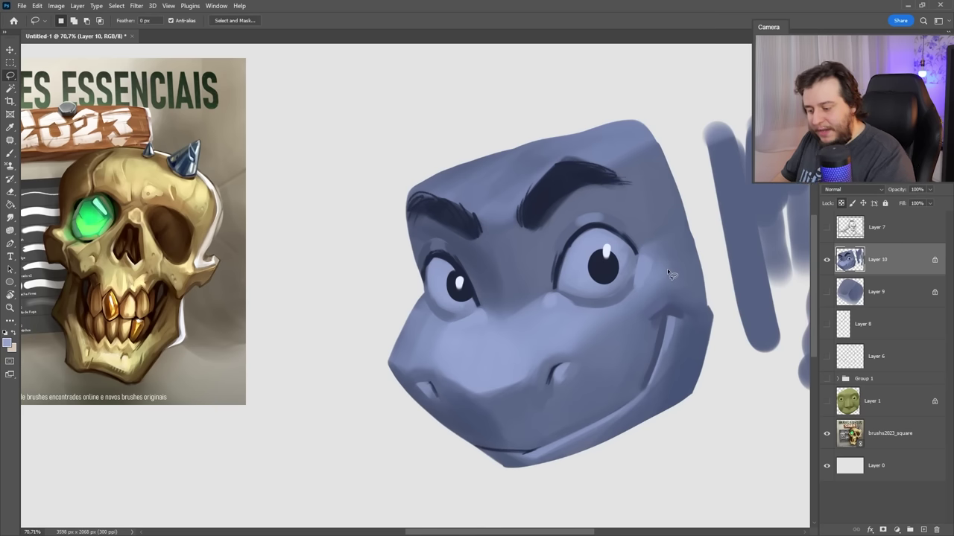
drag(550, 289, 556, 246)
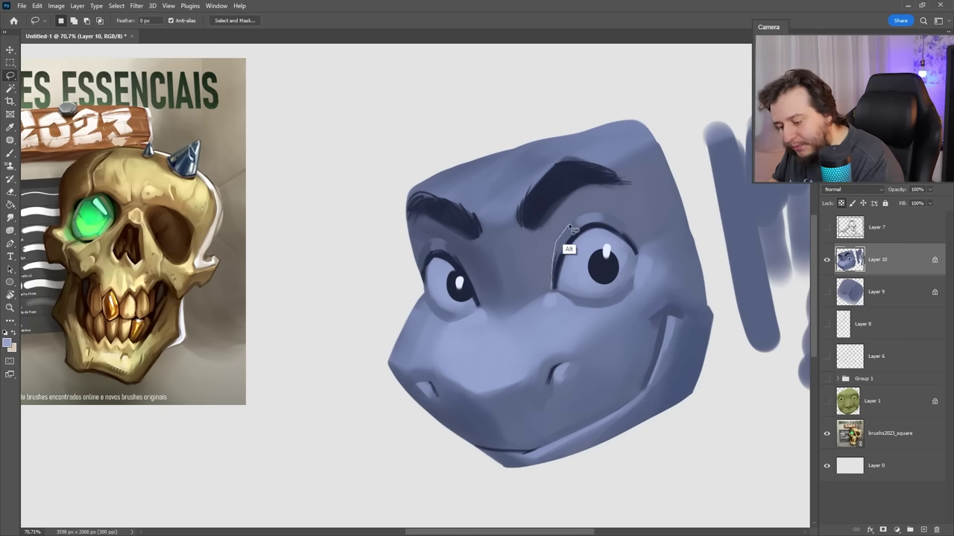
drag(585, 218, 609, 221)
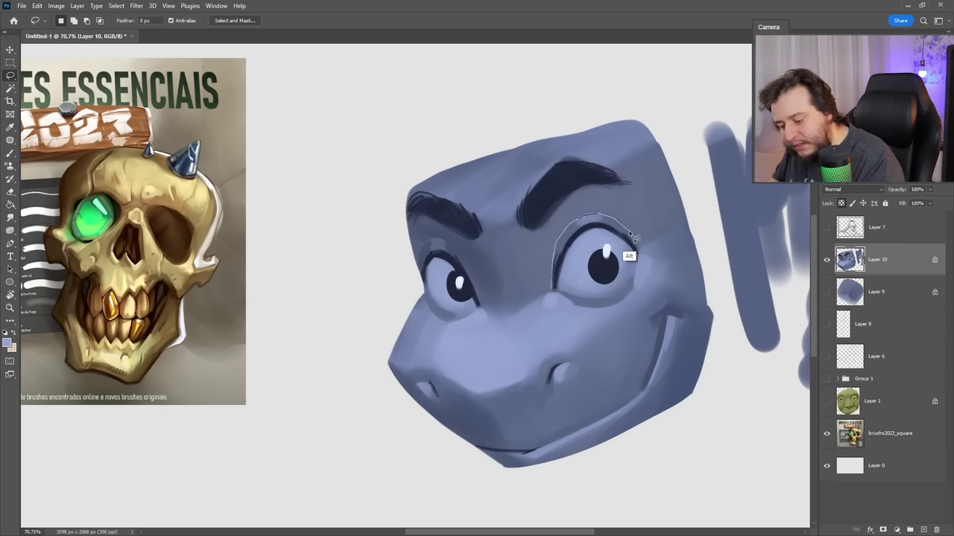
drag(642, 255, 660, 165)
key(b)
right_click(630, 131)
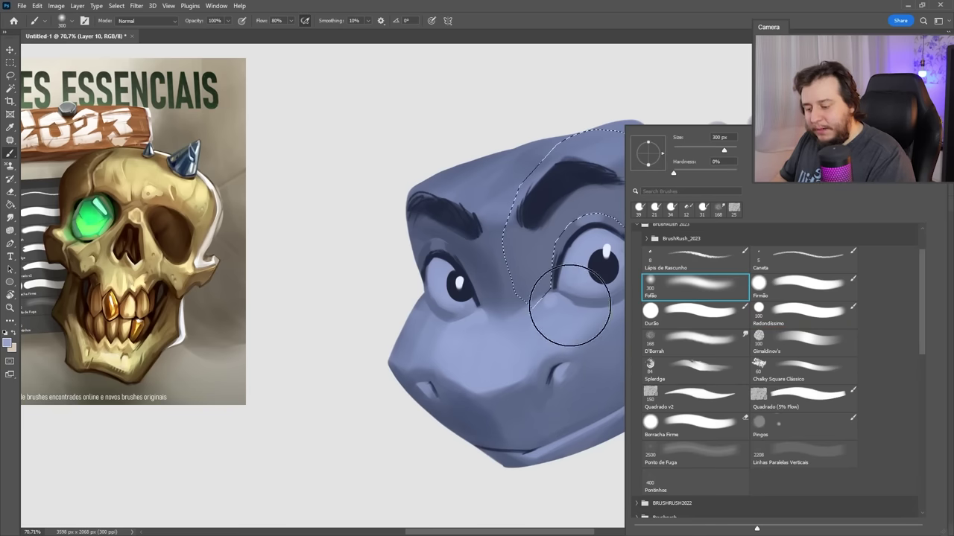
click(497, 284)
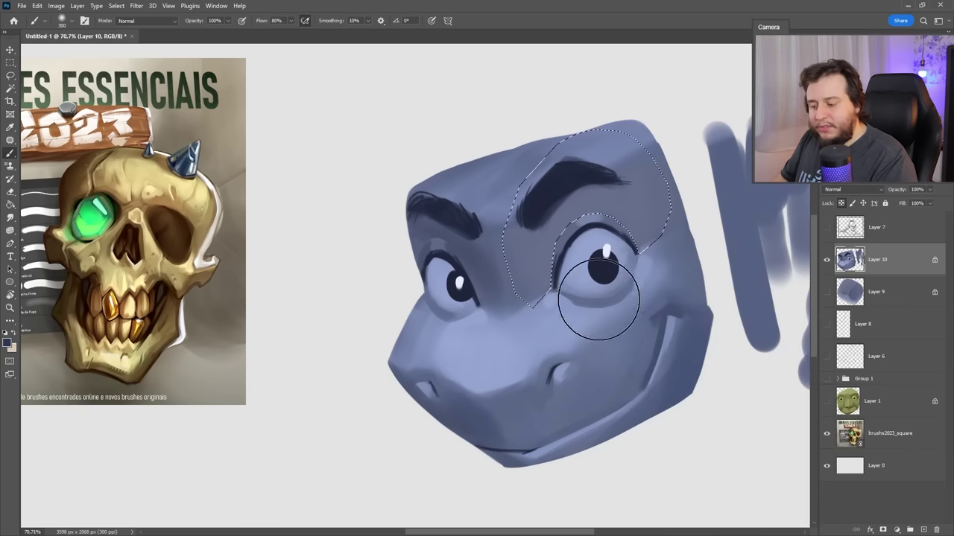
drag(603, 253, 592, 304)
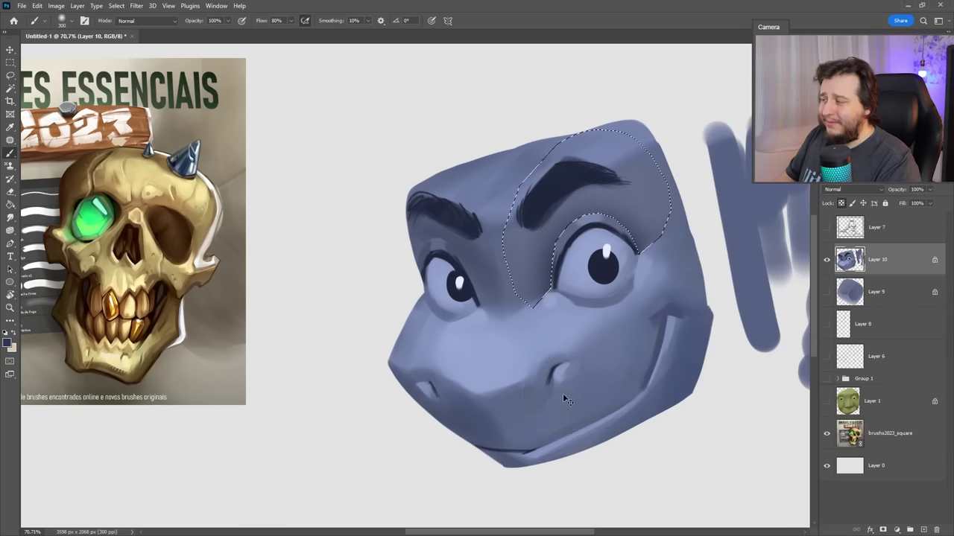
key(ctrl+d)
- Lasso the lower face along the mouth edge, paint inside, then deselect
key(l)
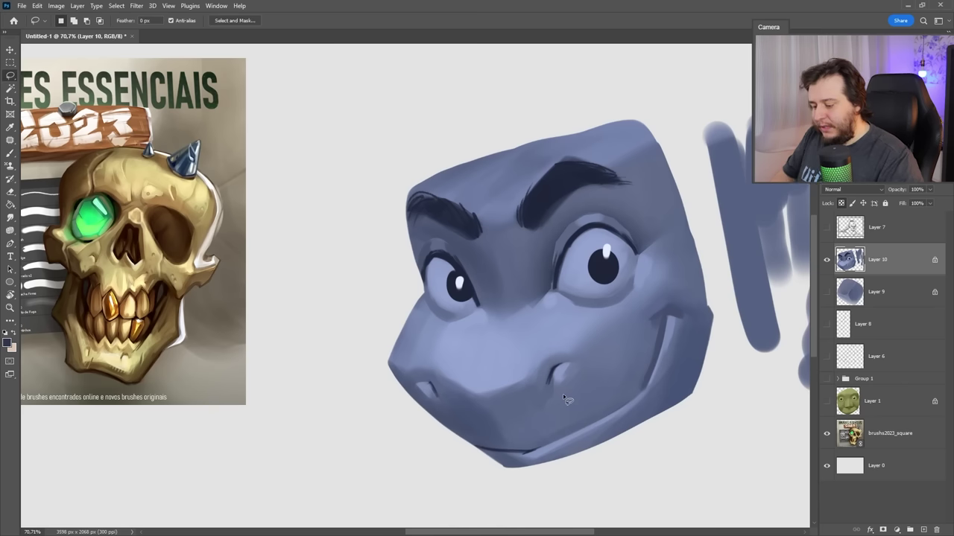
mouse_move(477, 447)
mouse_down()
mouse_move(555, 445)
mouse_move(652, 384)
mouse_move(667, 344)
mouse_move(400, 385)
mouse_move(425, 452)
mouse_up()
key(b)
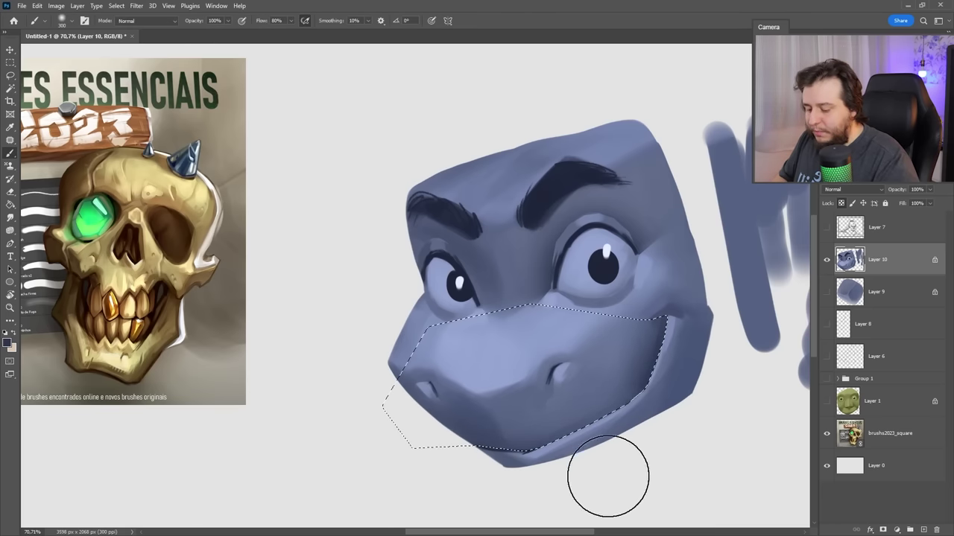
key(ctrl+d)
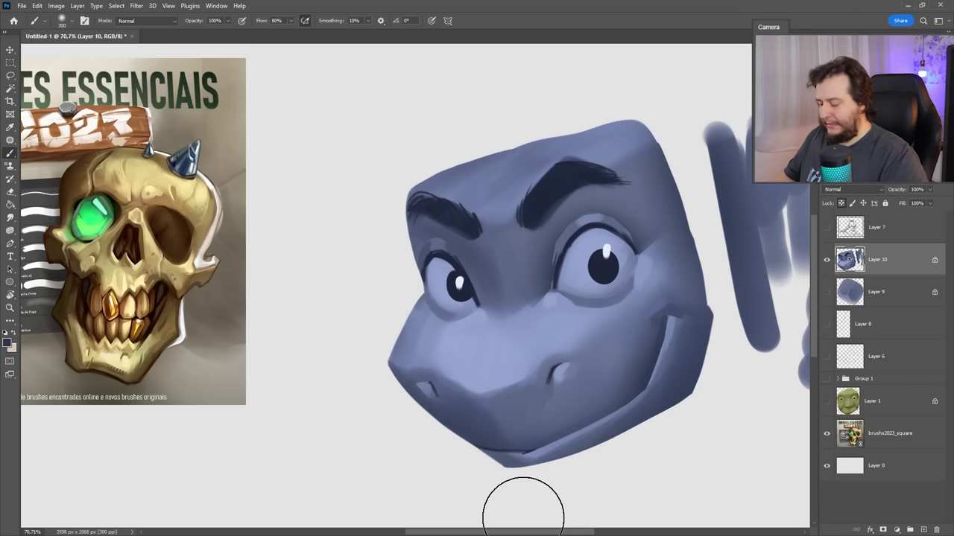
- Lasso the area around the left eye and sample the face's light blue
key(l)
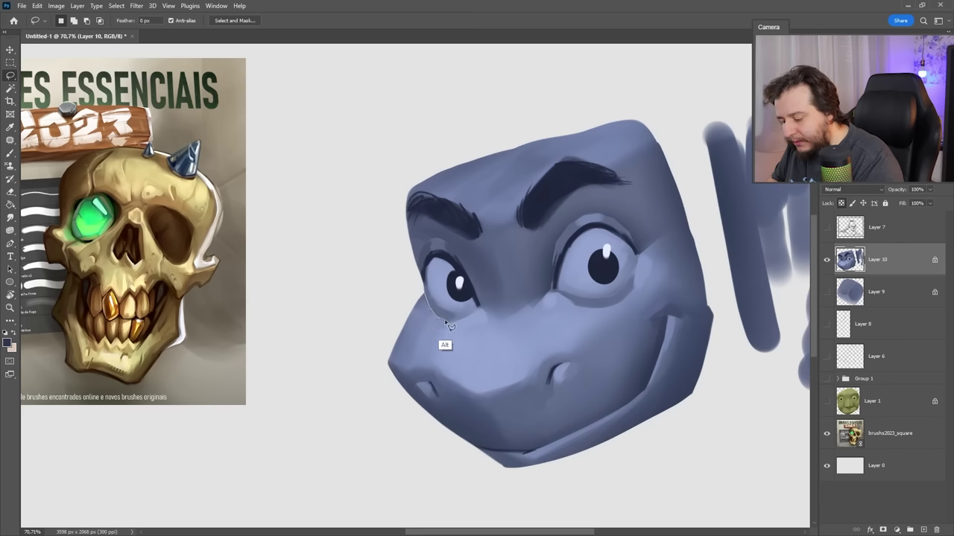
drag(471, 319, 424, 293)
key(b)
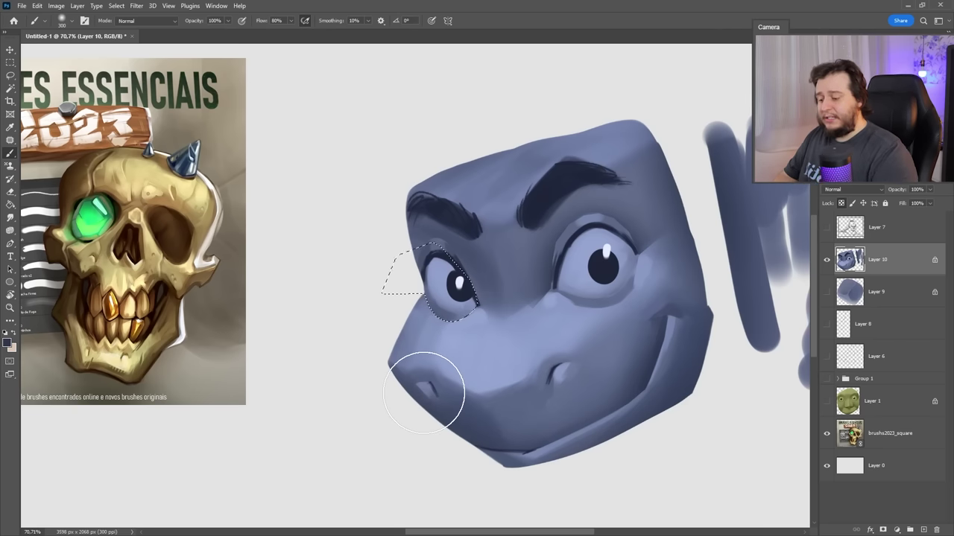
alt+click(485, 341)
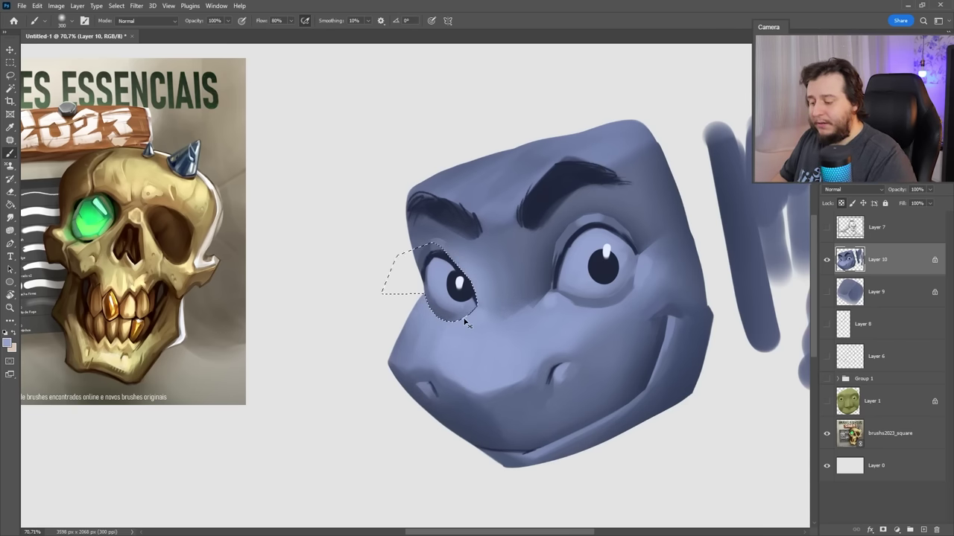
- Switch to a 100 px round brush with Flow lowered to 25%
right_click(462, 323)
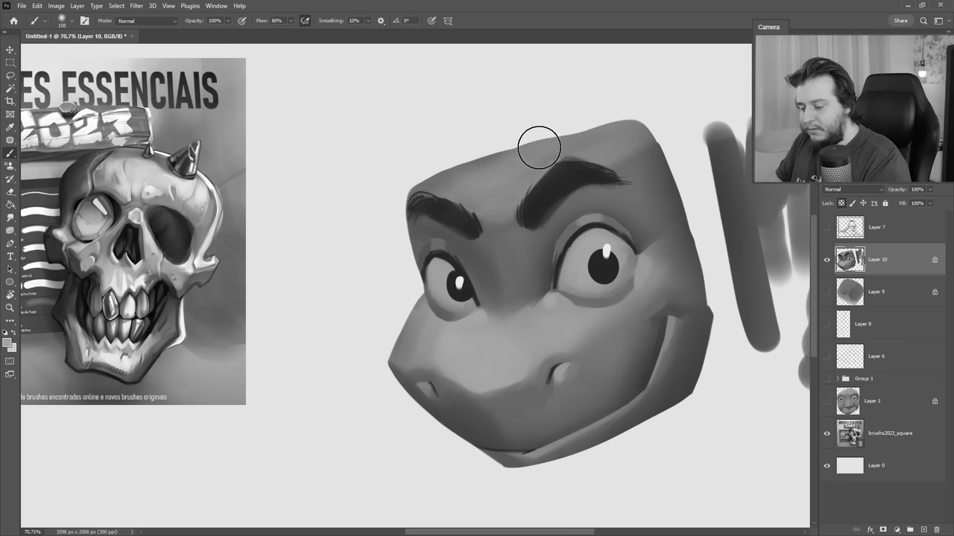
right_click(587, 206)
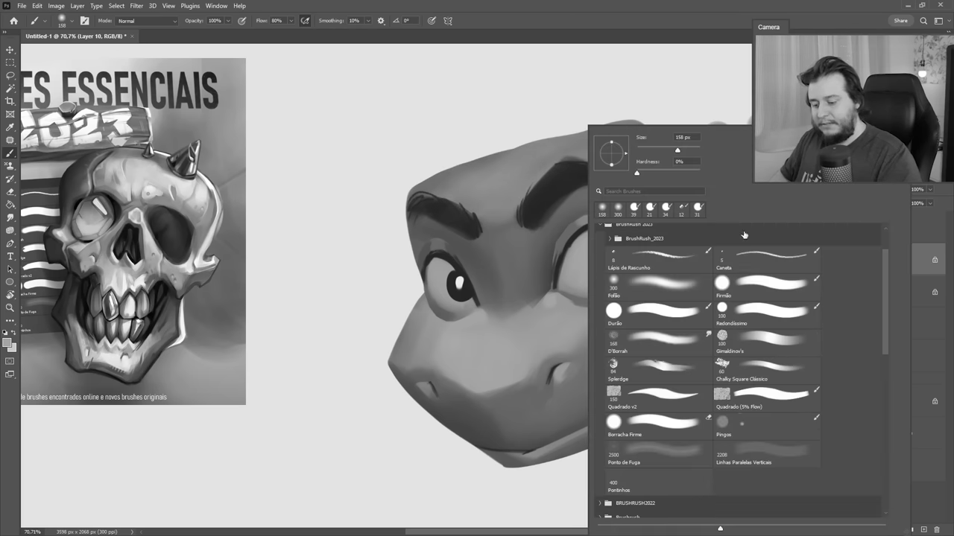
click(290, 21)
click(287, 33)
drag(287, 37, 268, 34)
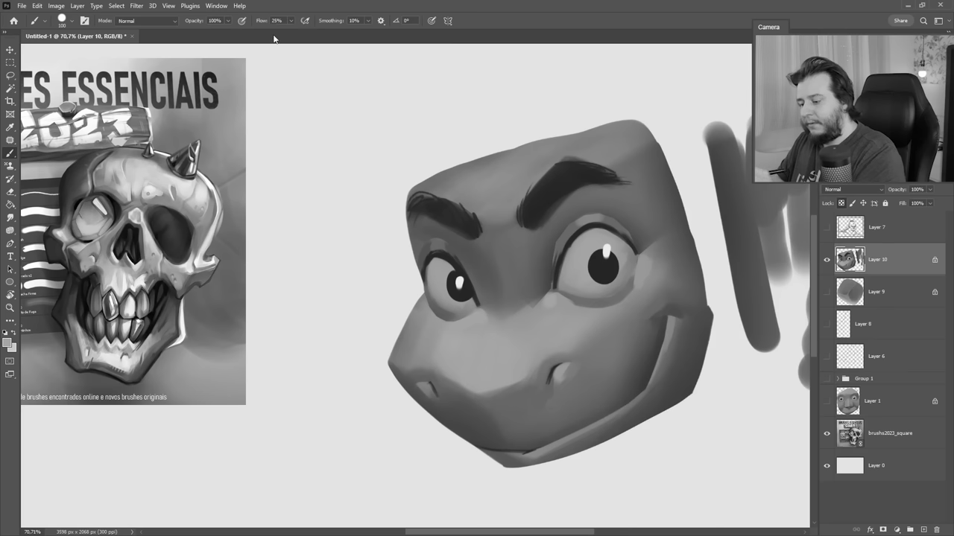
- Paint light strokes over the upper forehead and smooth the head's top edge
drag(420, 175, 605, 126)
drag(490, 194, 527, 143)
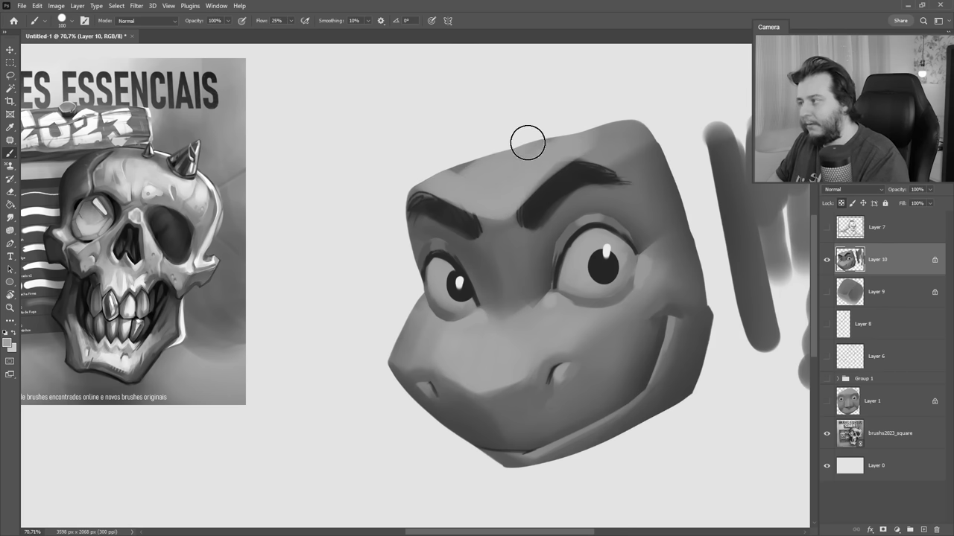
drag(643, 112, 457, 164)
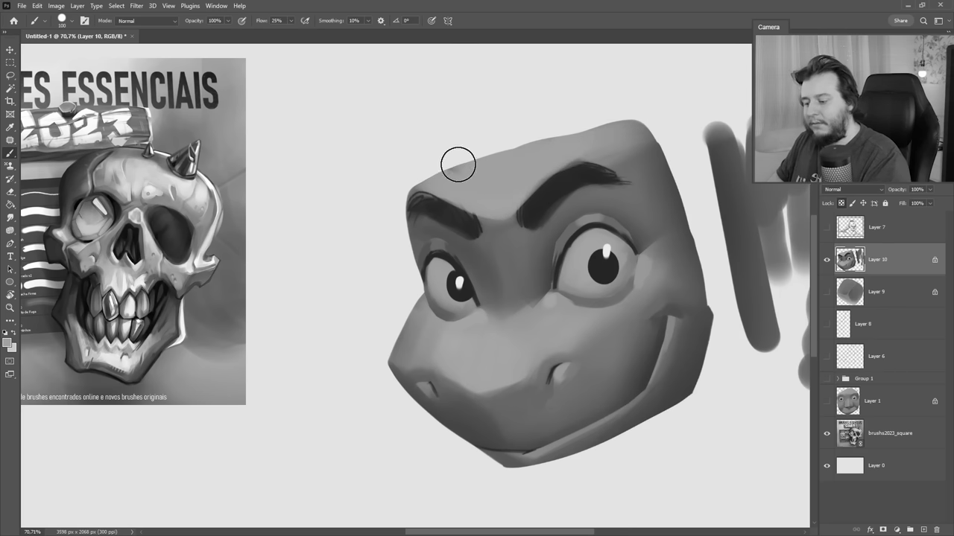